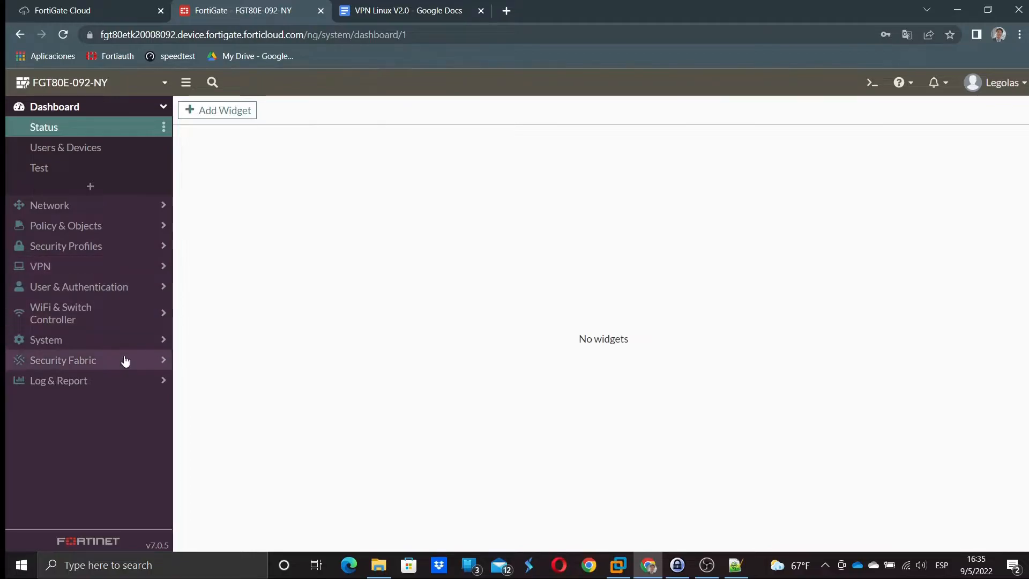
- Switch to the Notepad++ 'new 65' notes listing the tunnel parameters
click(735, 564)
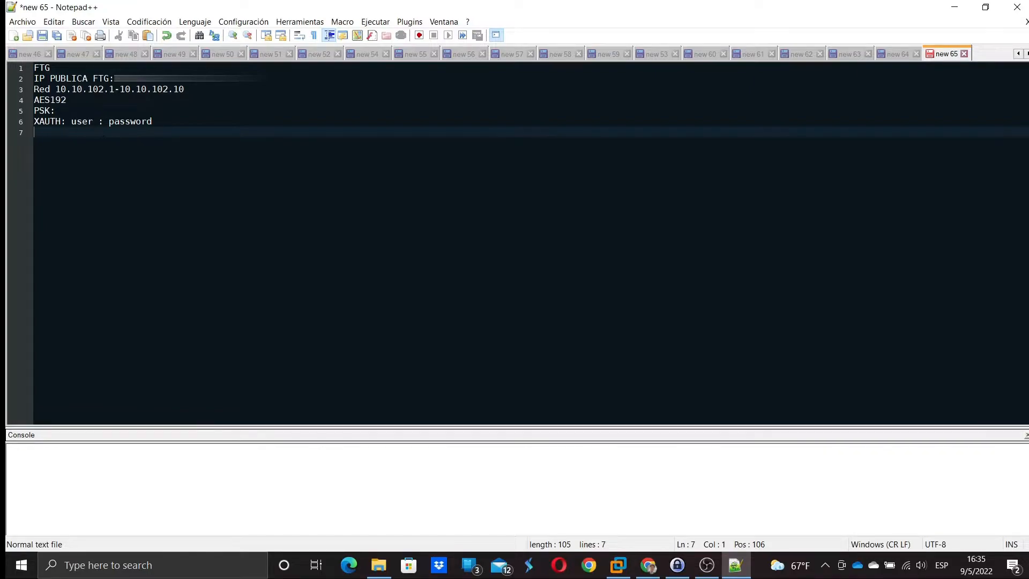
- Review the FortiGate public IP and the 10.10.102.1-10.10.102.10 network range in the notes
drag(66, 78, 92, 79)
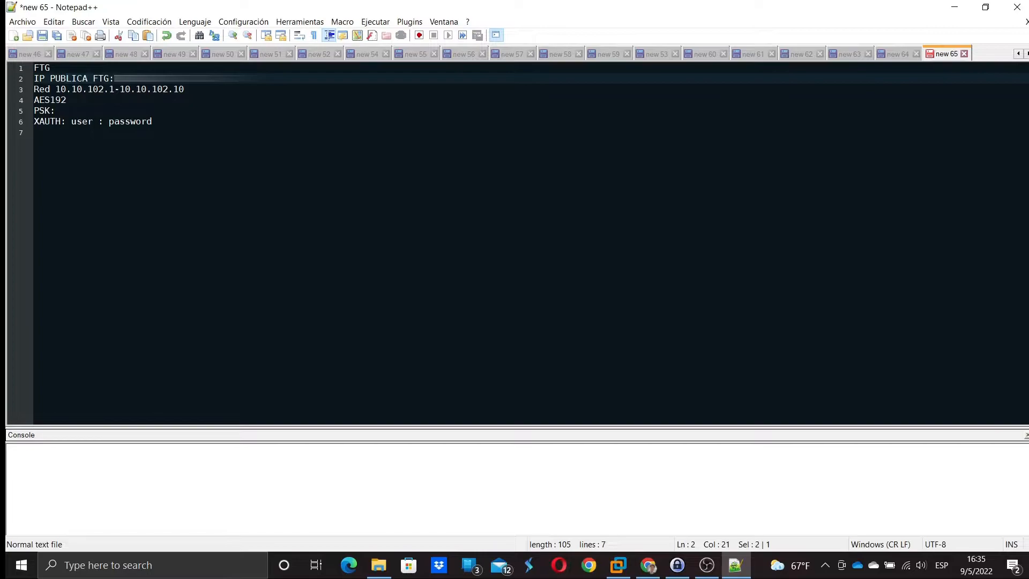
drag(56, 89, 82, 89)
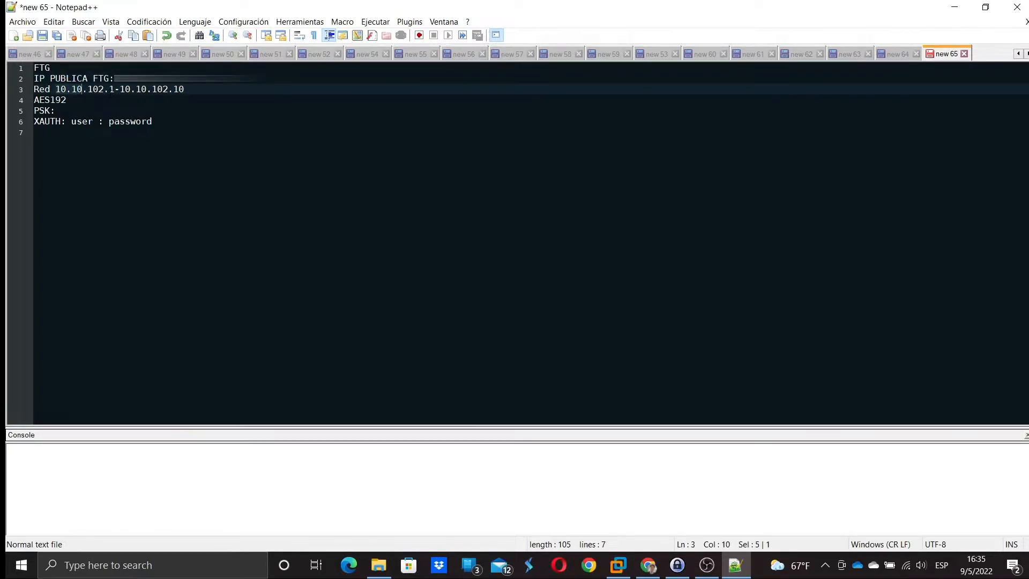
click(113, 89)
click(69, 100)
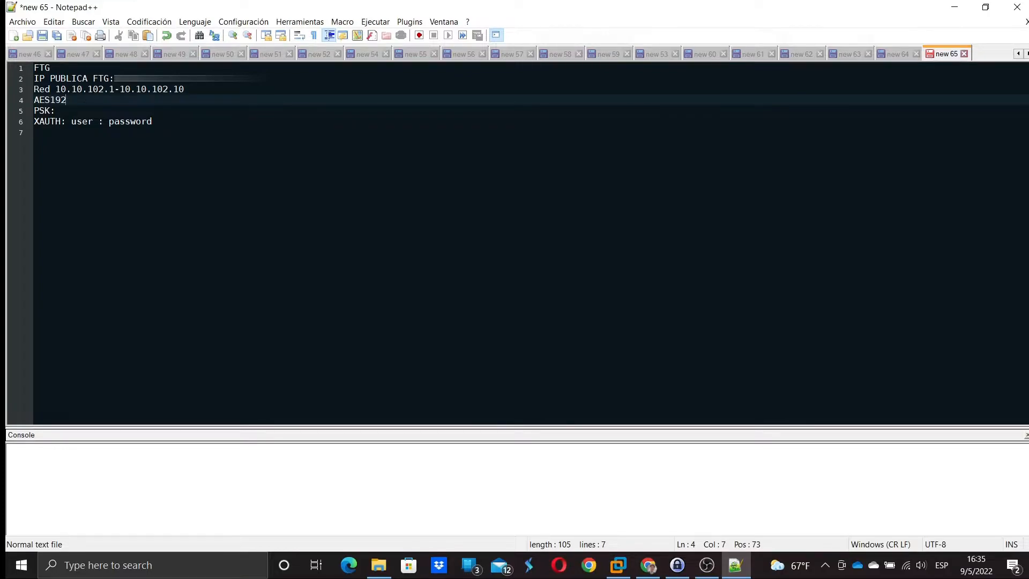
click(114, 89)
click(184, 89)
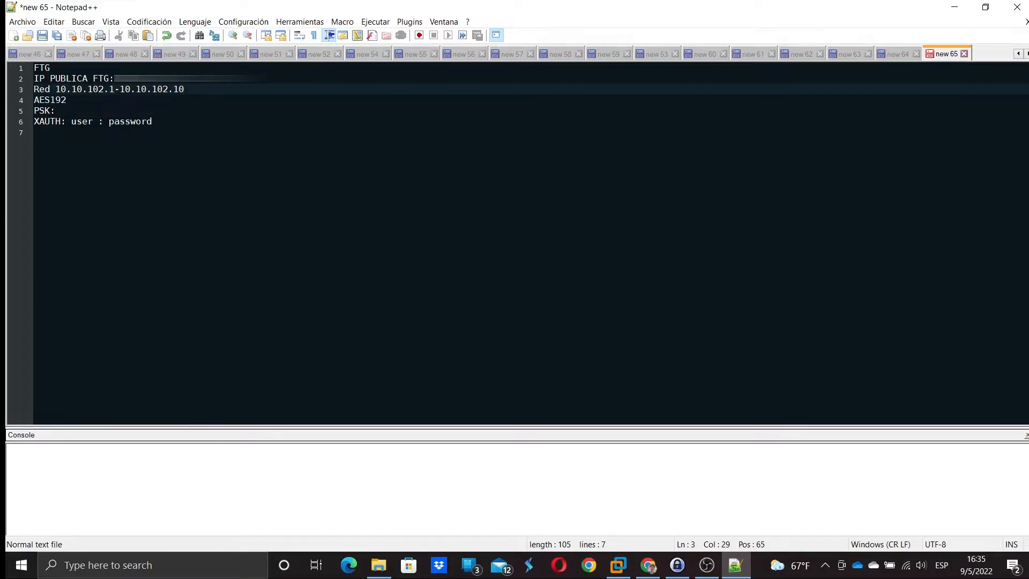
- Review the AES192, PSK and XAUTH entries, then return to the FortiGate dashboard
drag(67, 100, 32, 101)
click(67, 100)
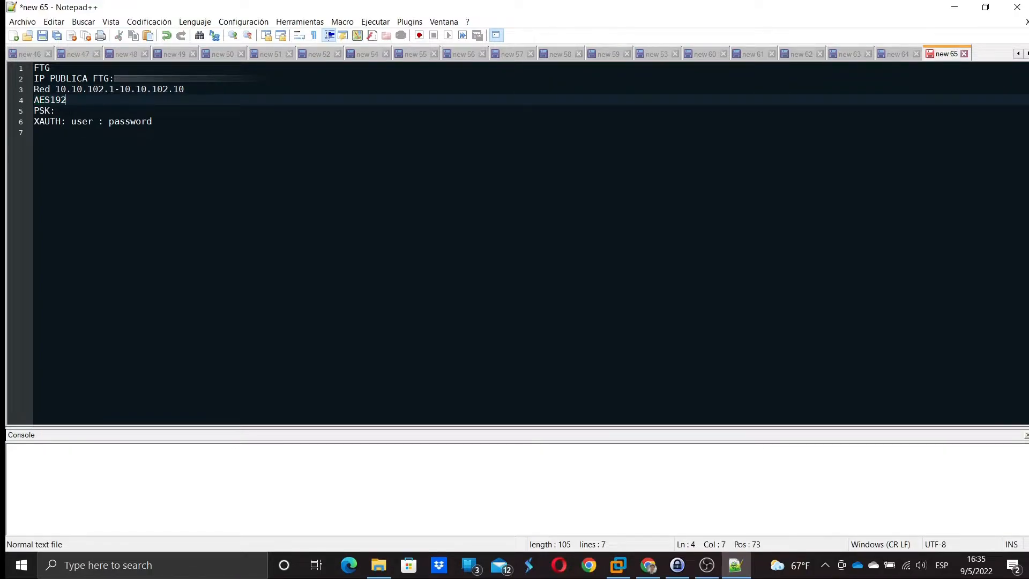
click(61, 110)
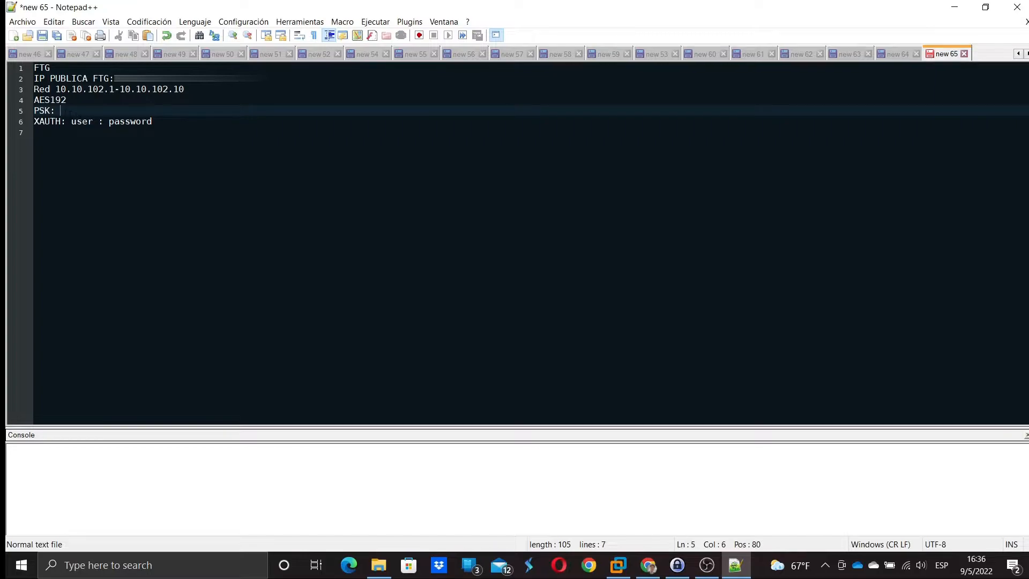
click(57, 133)
click(57, 121)
click(82, 121)
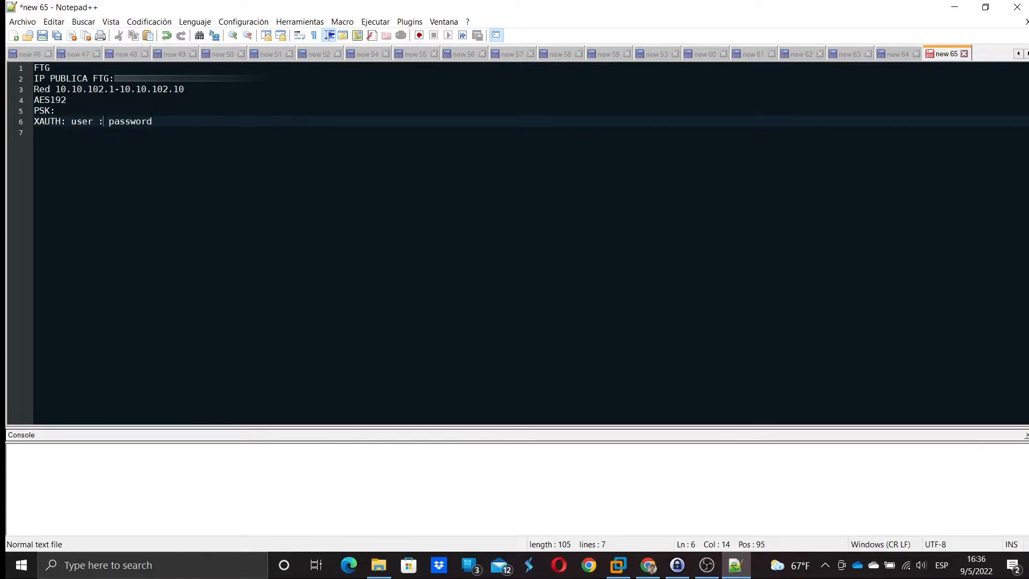
click(649, 564)
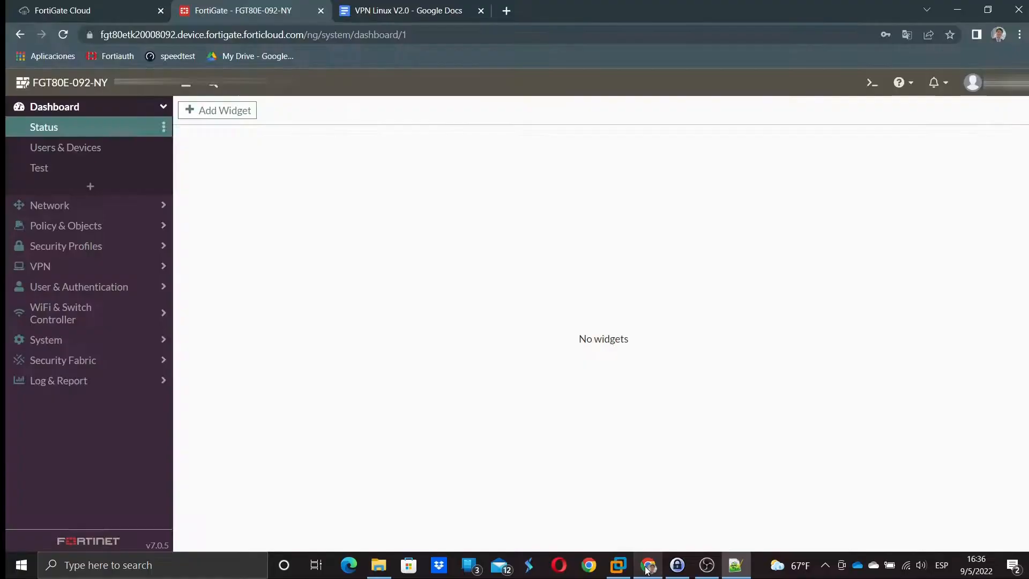
- Go to VPN > IPsec Tunnels and start a new IPsec Tunnel in the wizard
click(99, 267)
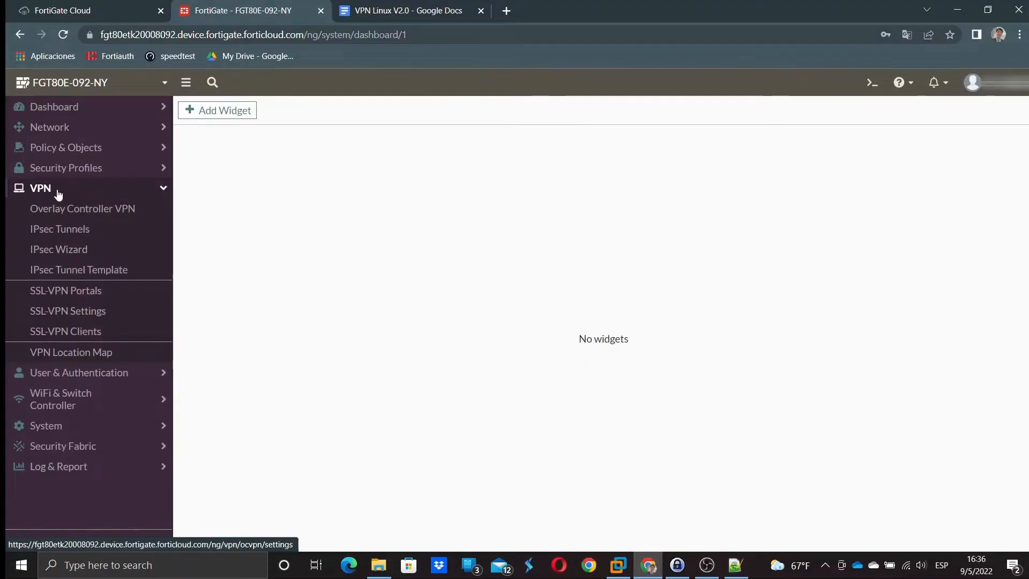
click(74, 235)
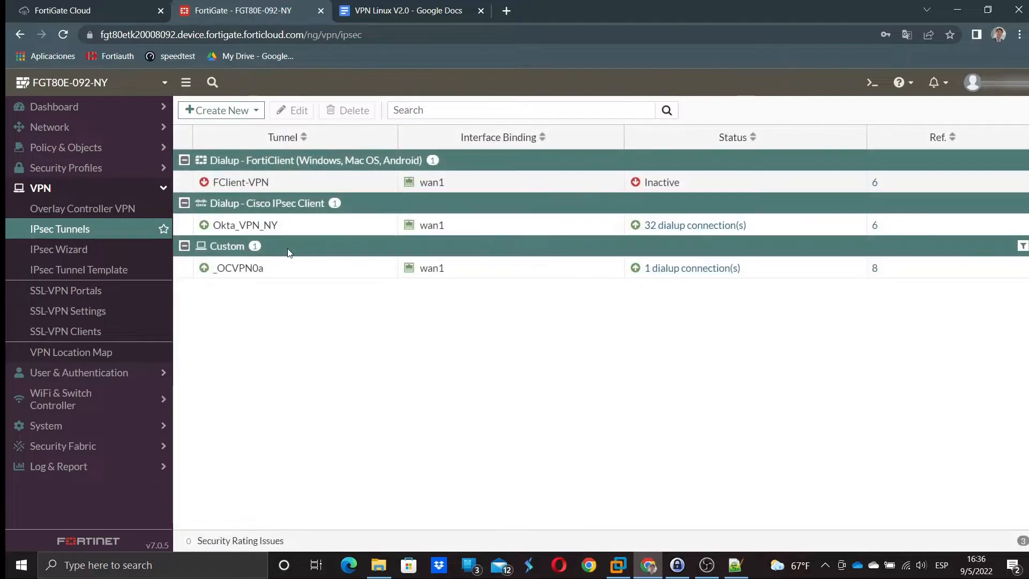
click(239, 114)
click(221, 128)
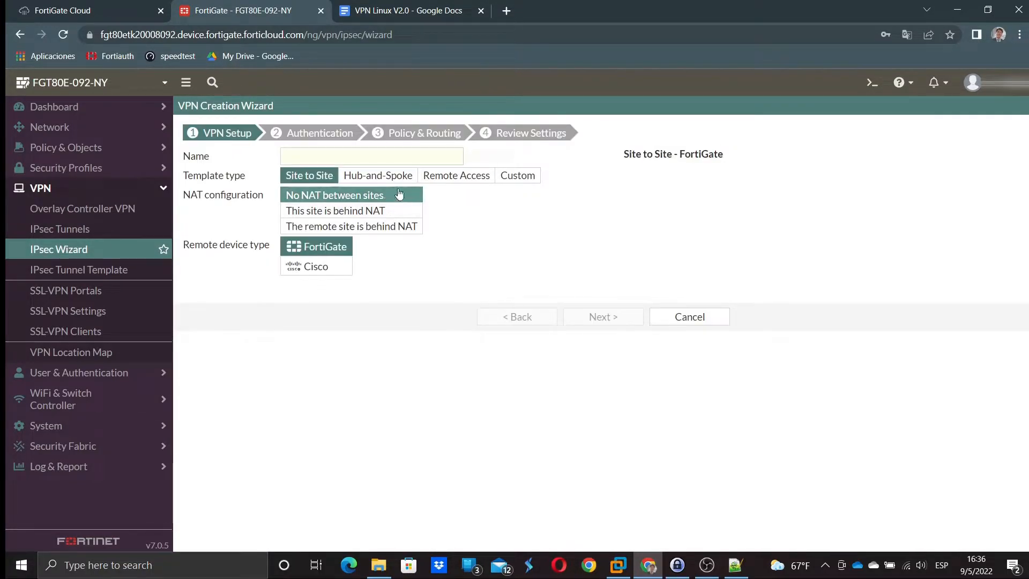
- Name the tunnel IPSEC-LINUX using the Remote Access, client-based Cisco template and continue
click(367, 156)
text(IPSEC)
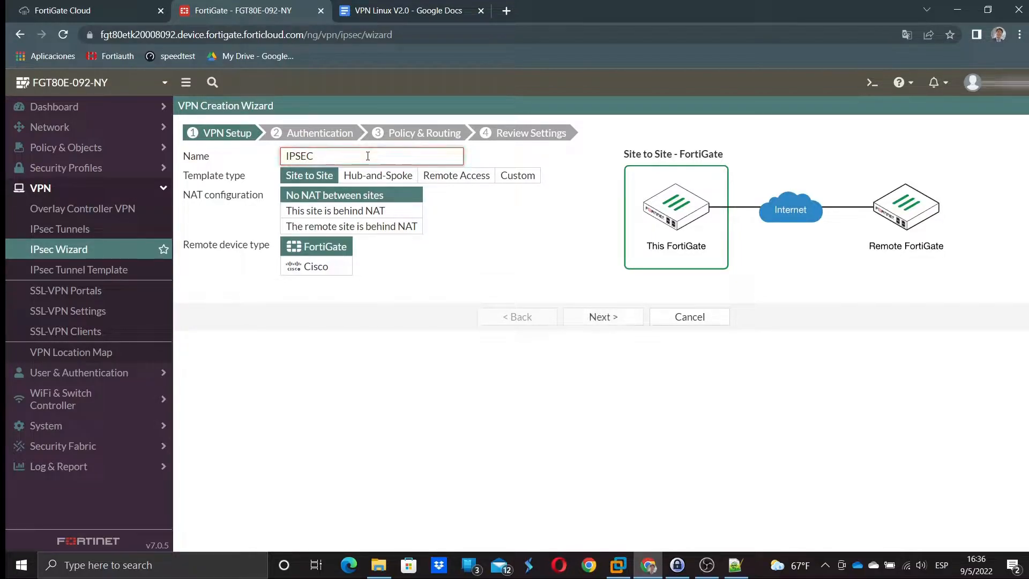
text(-LINUX)
click(447, 173)
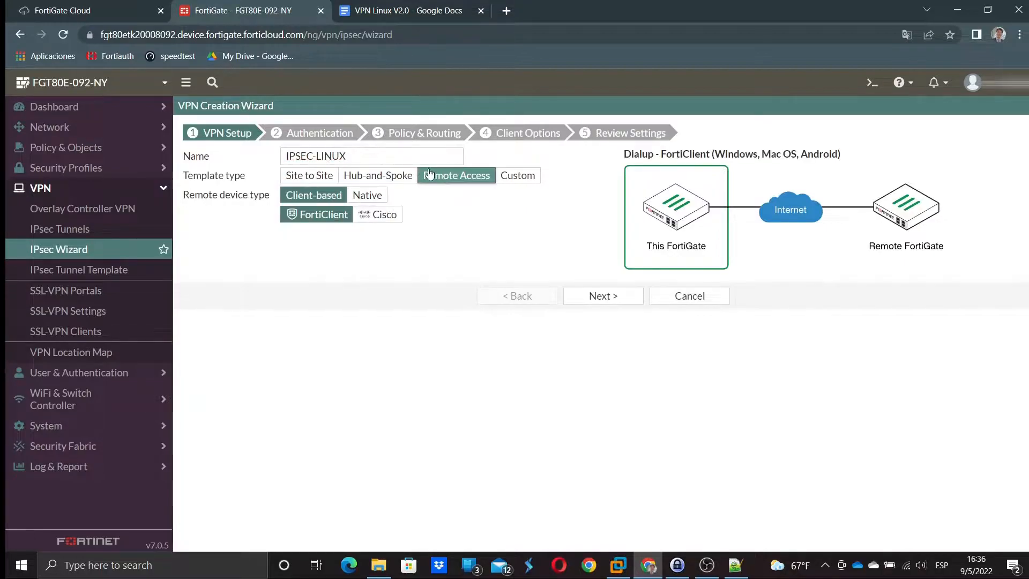
click(377, 214)
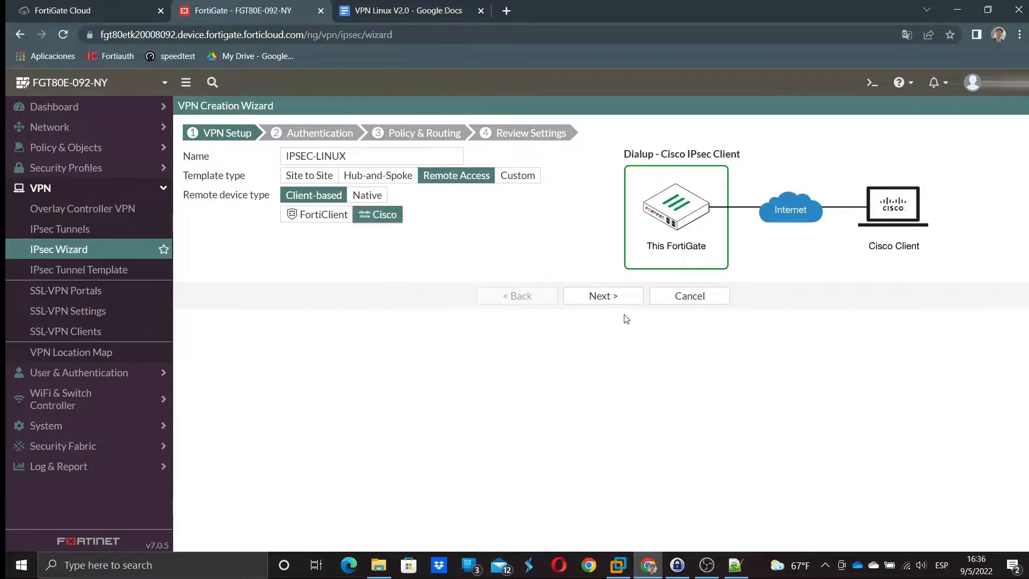
click(614, 298)
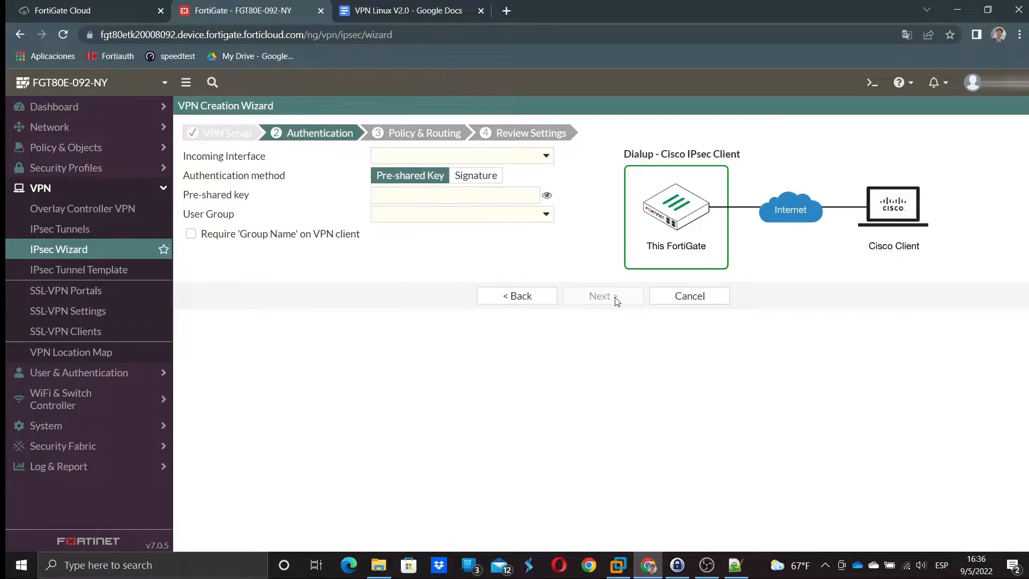
- Set incoming interface wan1 and paste the pre-shared key copied from KeePass
click(412, 157)
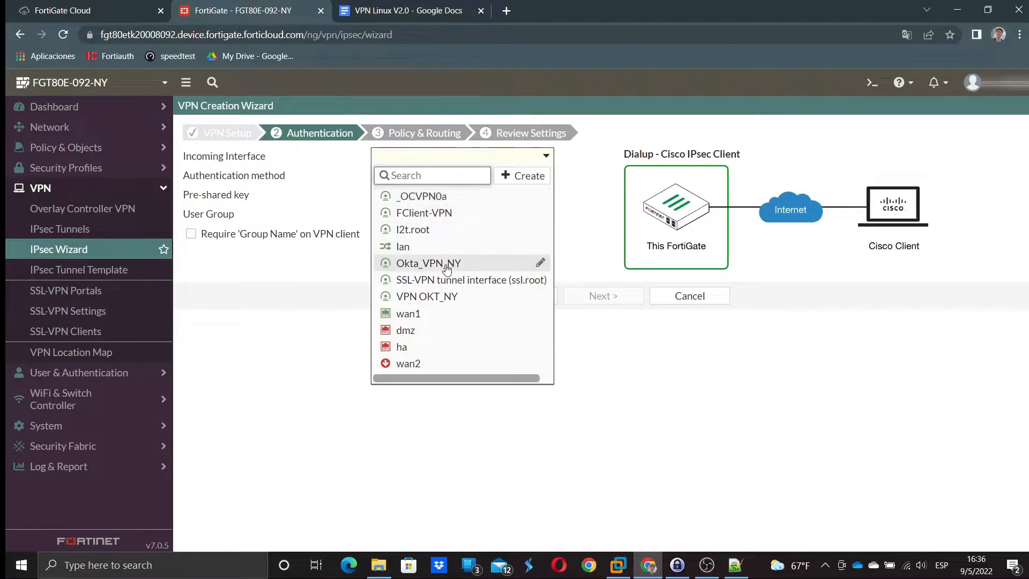
click(408, 313)
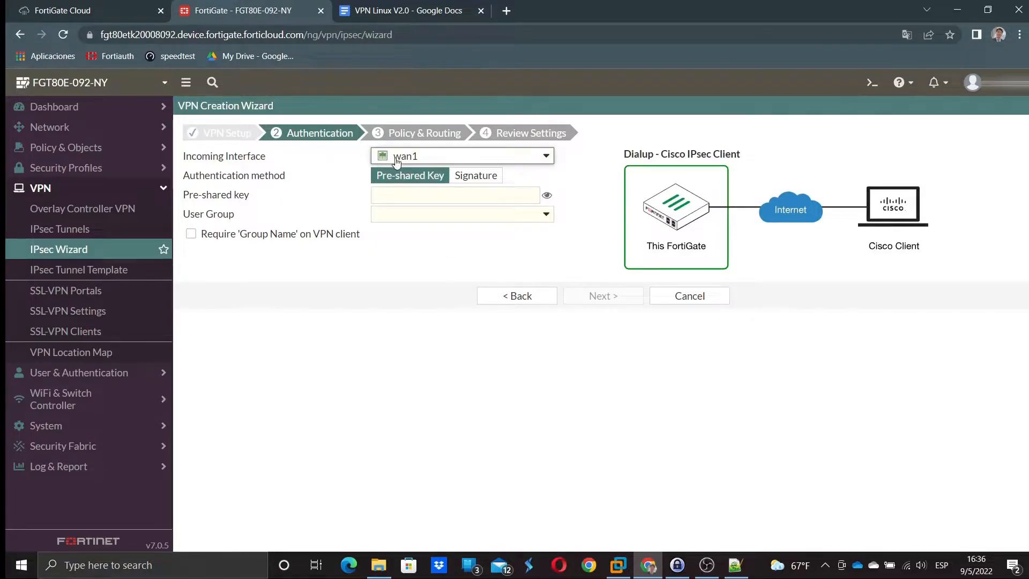
click(399, 196)
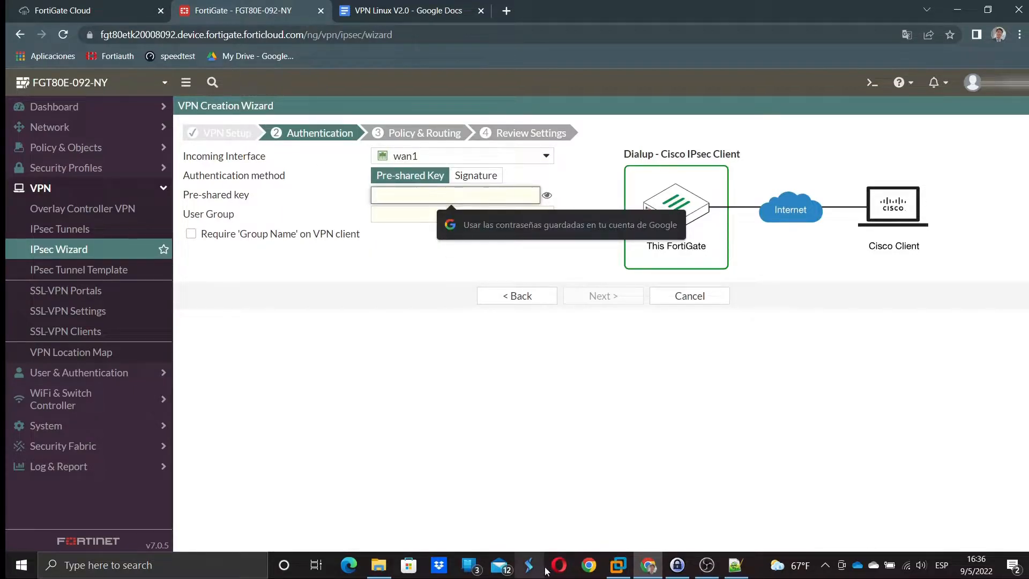
click(677, 564)
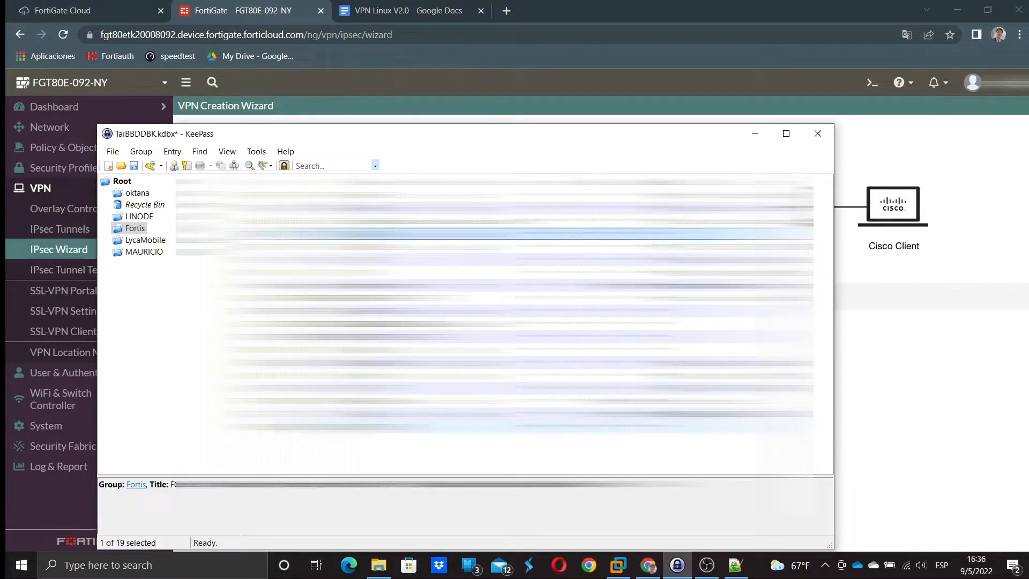
click(375, 426)
key(ctrl+c)
click(889, 386)
click(466, 196)
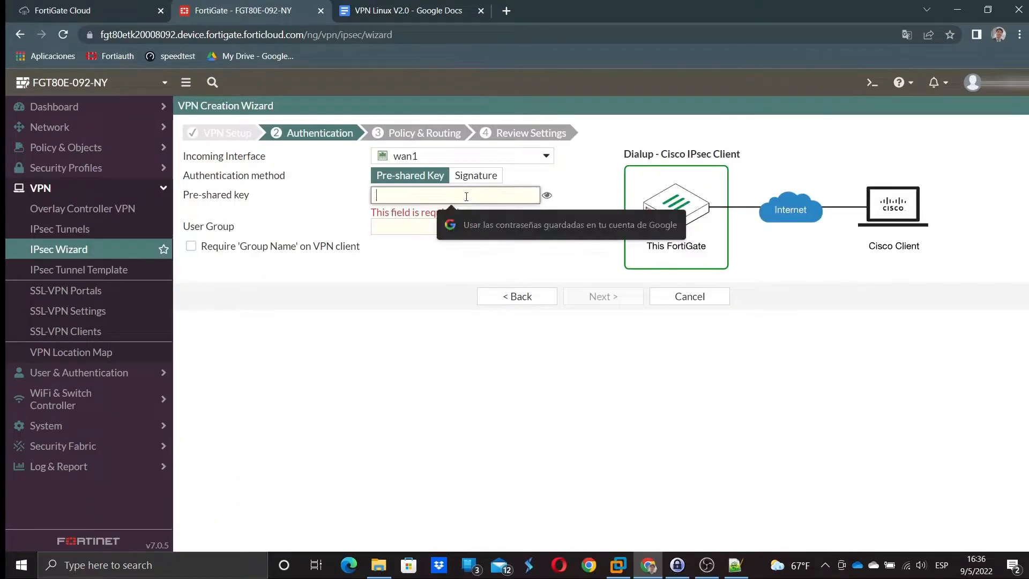
key(ctrl+v)
- Choose the AuthUsers user group, continue, then go back to recheck the pre-shared key
click(402, 217)
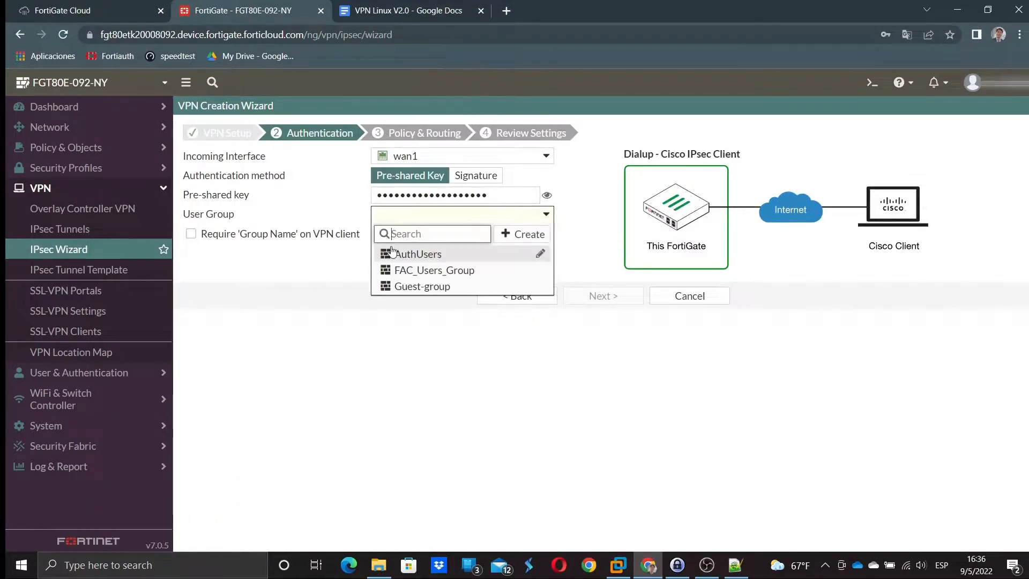
click(391, 253)
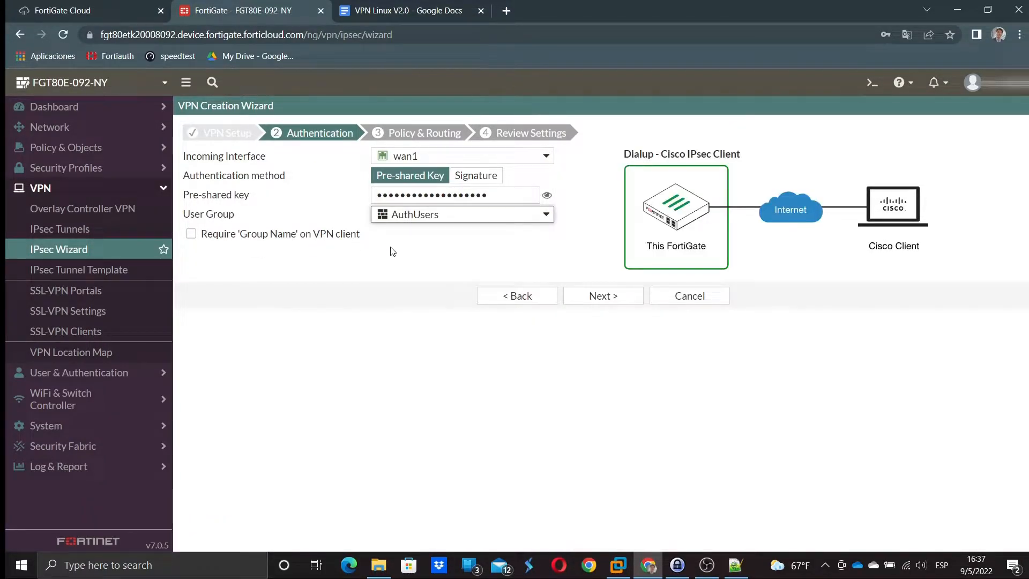
click(607, 298)
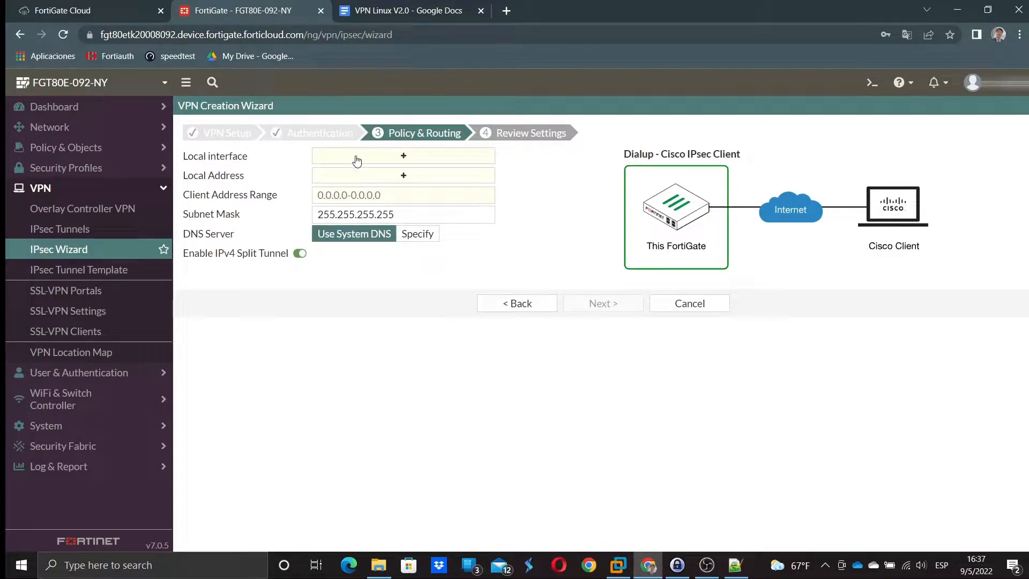
click(515, 303)
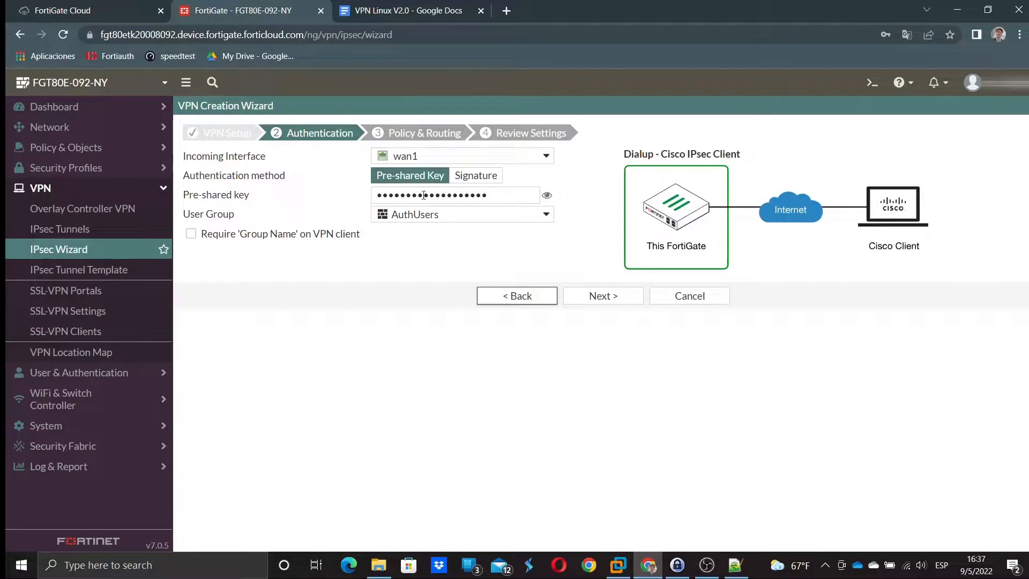
click(498, 199)
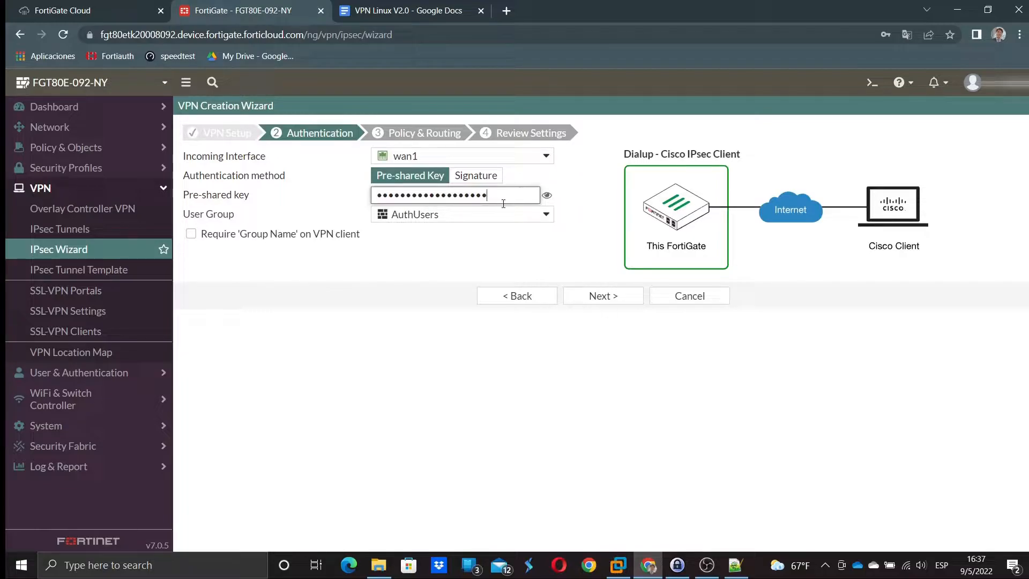
- Set the local interface to lan and the local address to 'local network'
click(599, 299)
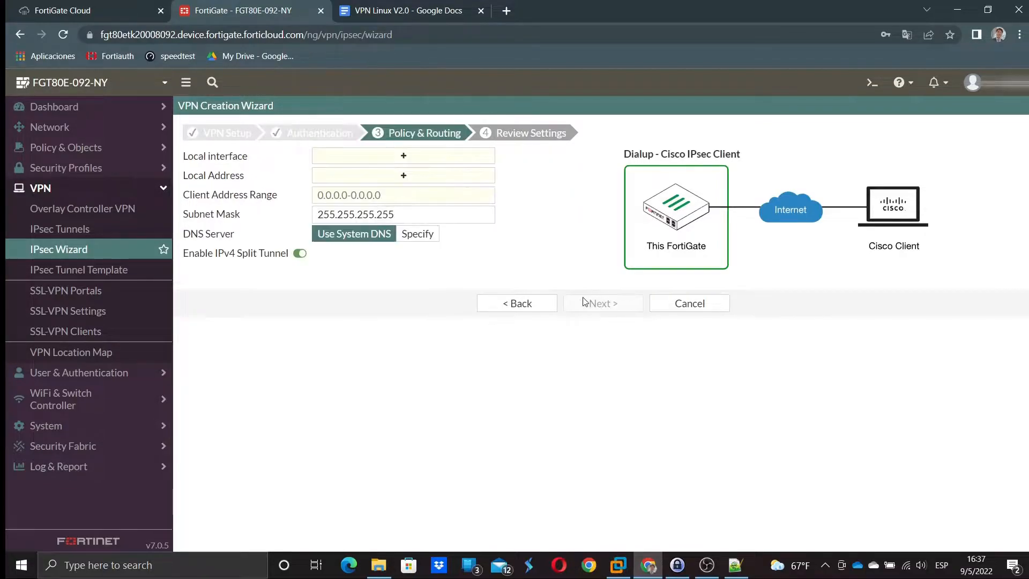
click(377, 157)
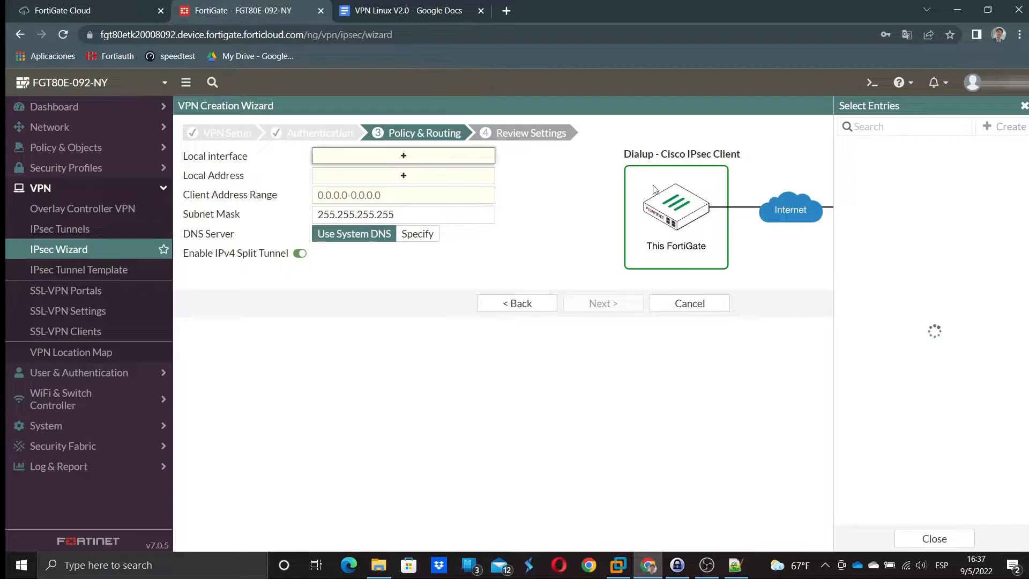
click(865, 163)
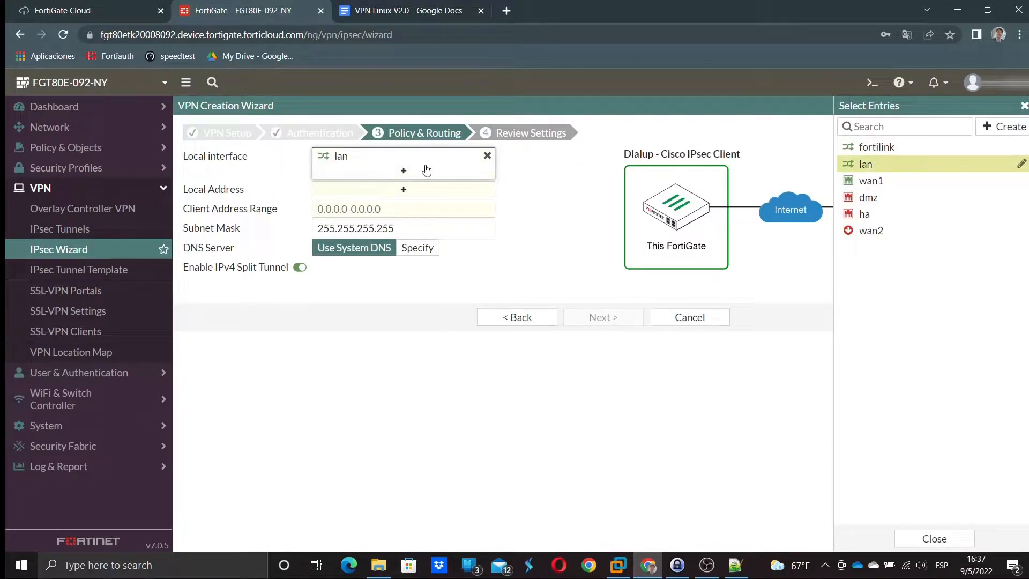
click(358, 189)
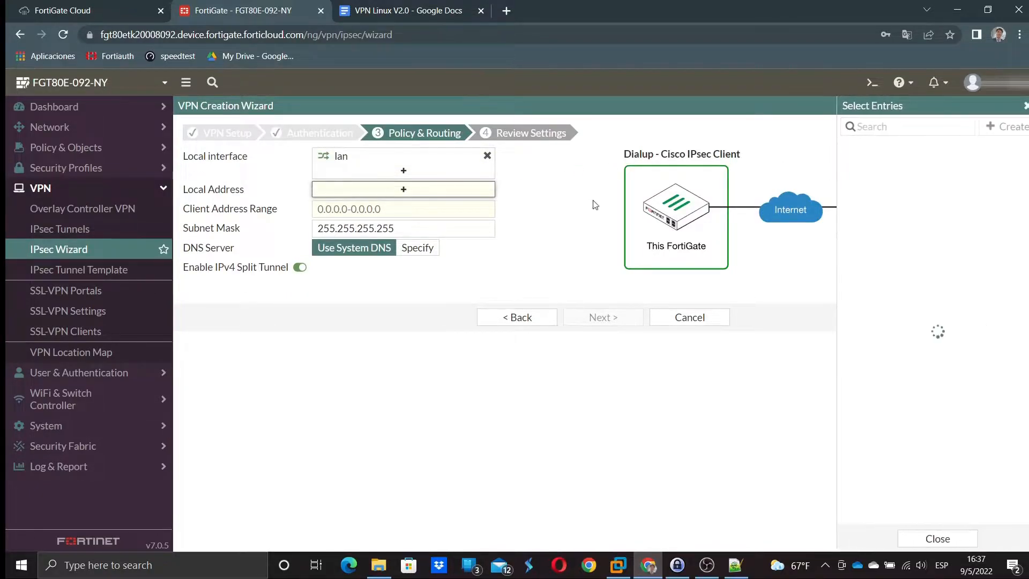
click(890, 124)
text(locl)
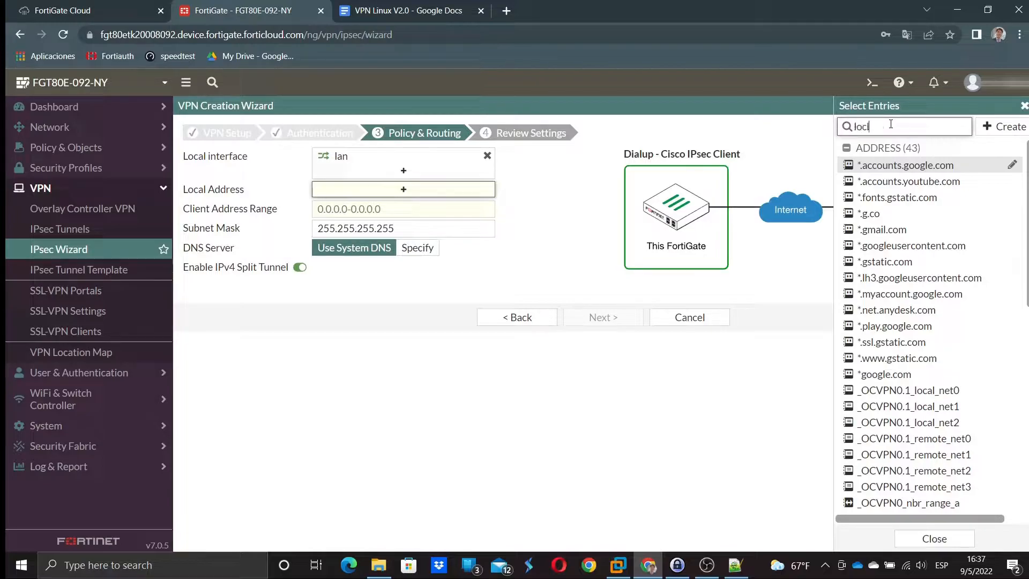
key(BackSpace)
text(a)
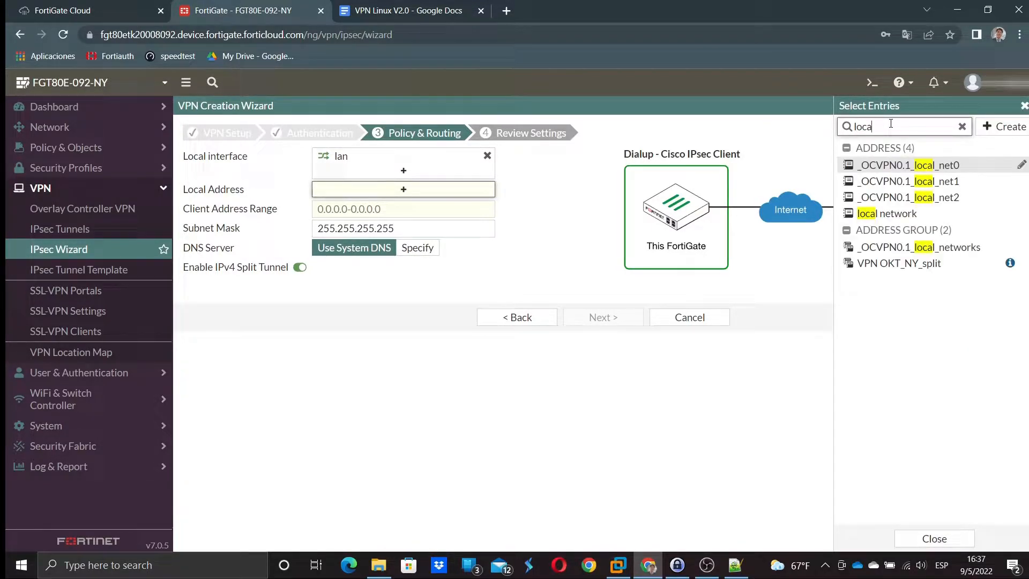
click(886, 213)
- Paste the client address range 10.10.102.1-10.10.102.10 copied from the notes
click(380, 225)
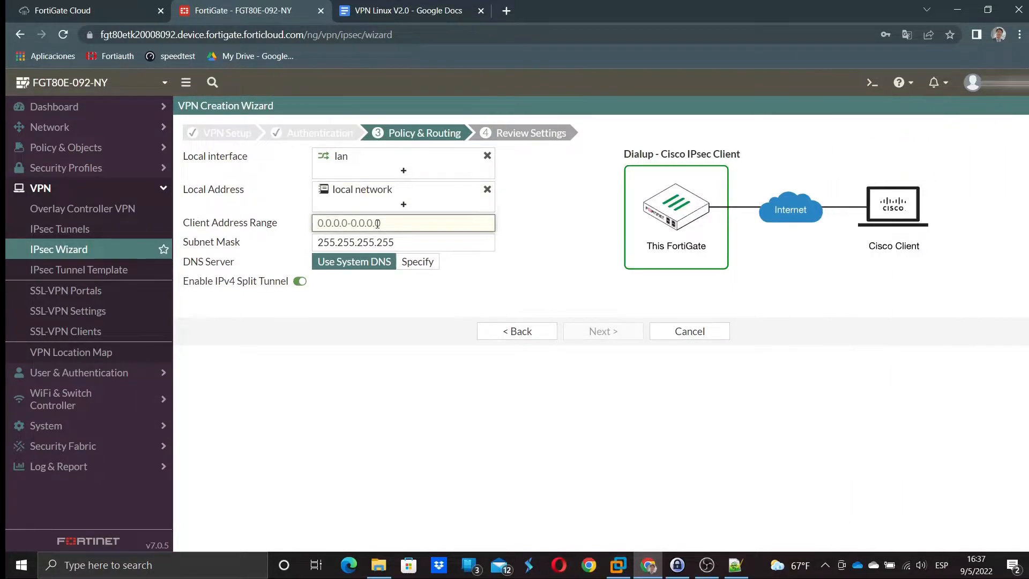
click(735, 564)
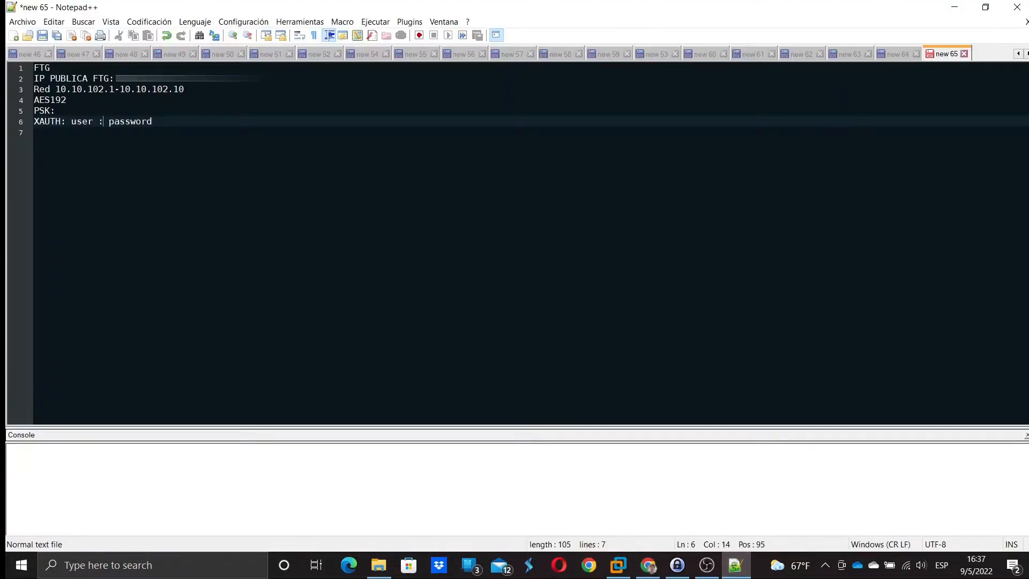
drag(55, 90, 169, 90)
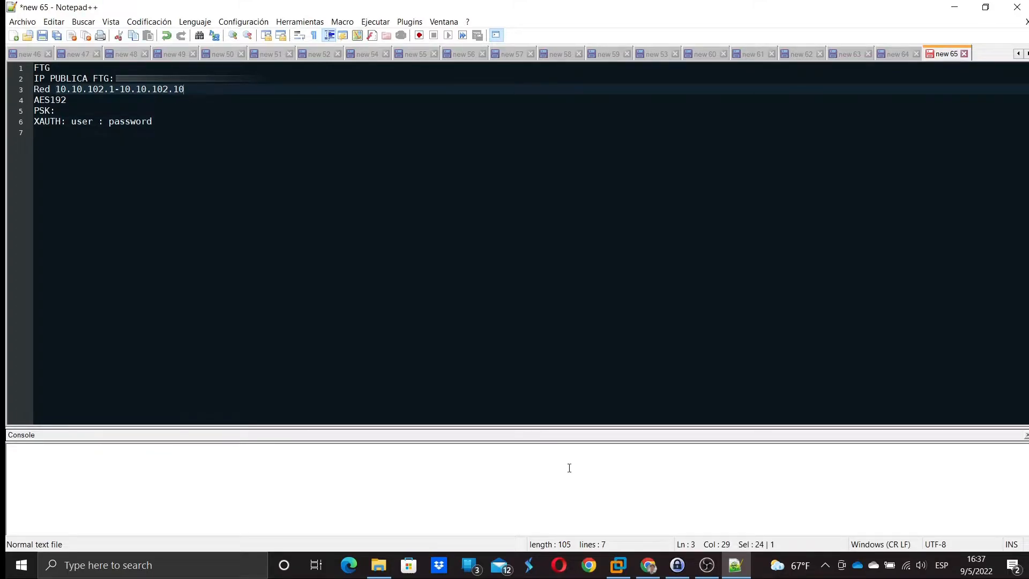
click(648, 565)
click(403, 223)
key(ctrl+v)
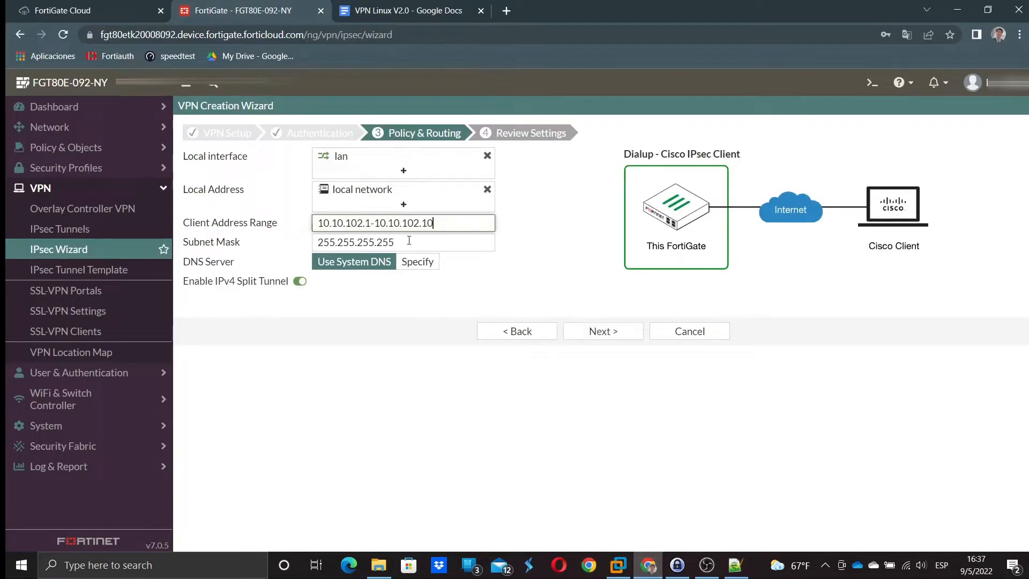
- Turn off IPv4 split tunnel and advance to the review step
click(299, 279)
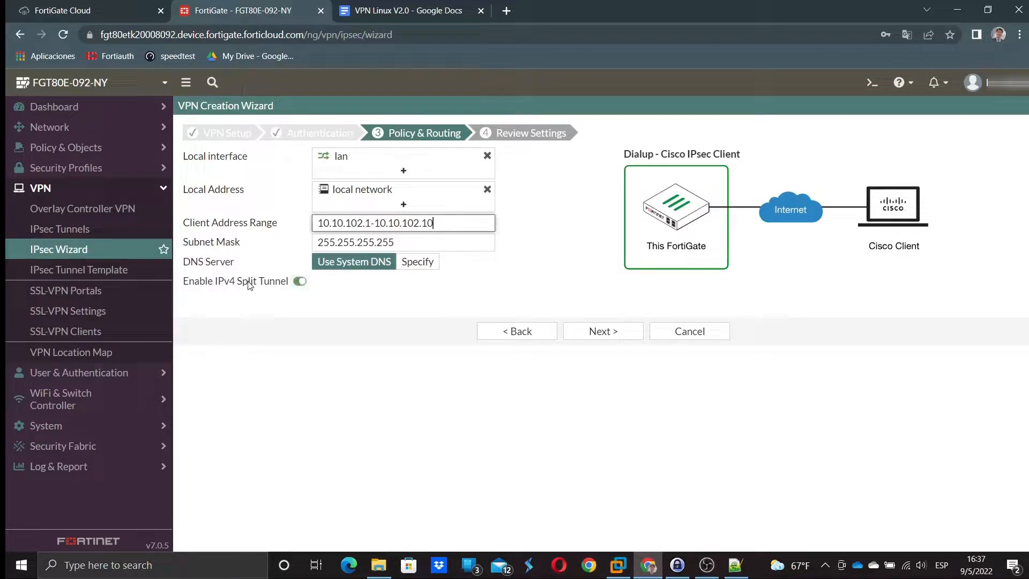
click(296, 282)
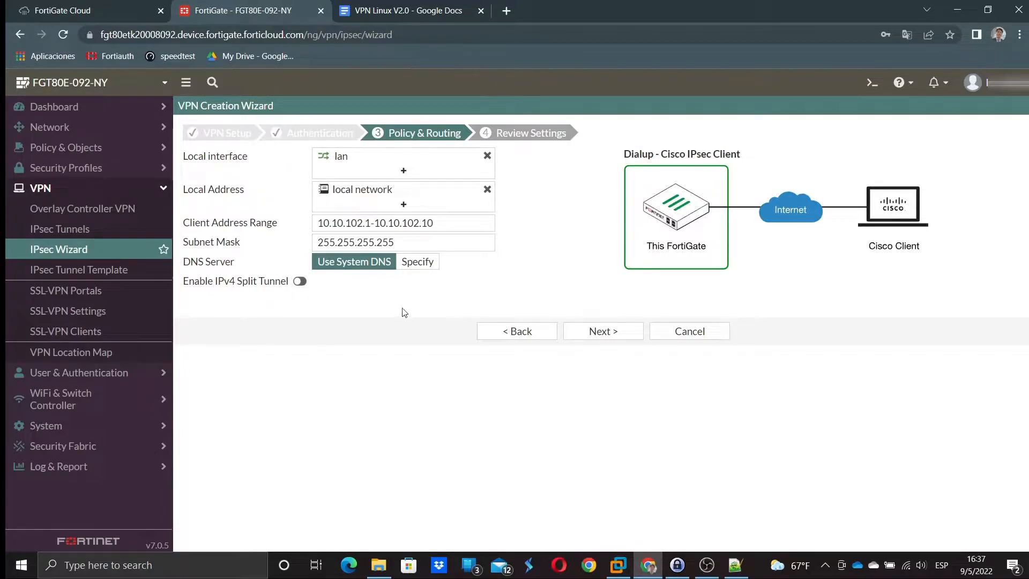
click(598, 331)
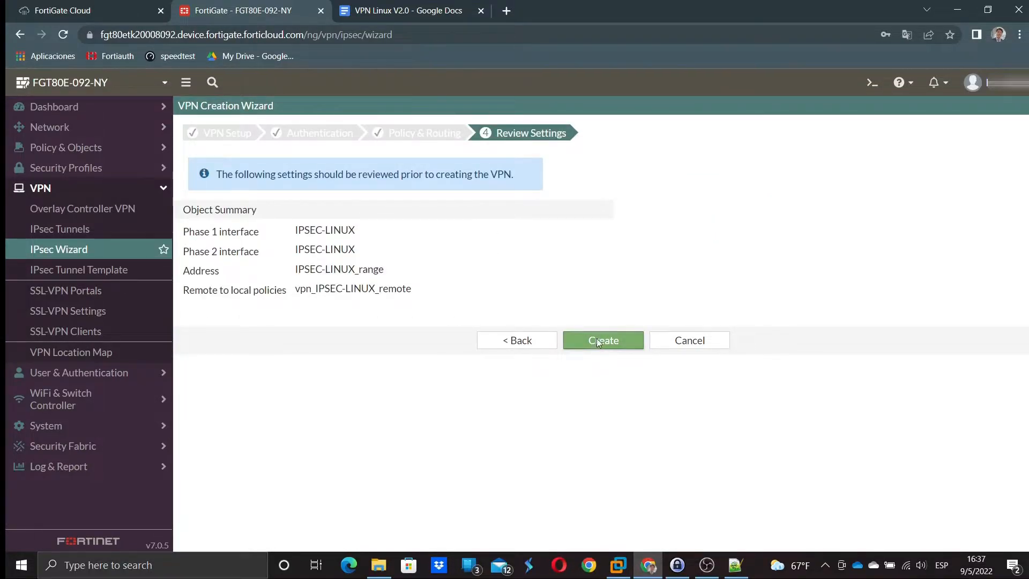
- Create the IPSEC-LINUX VPN and open the IPsec Tunnels list
click(598, 342)
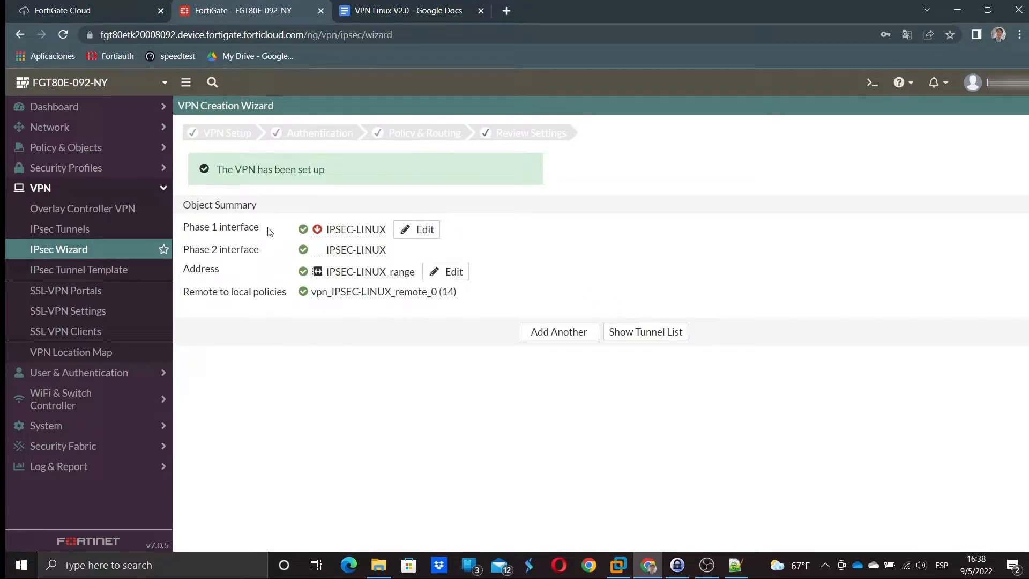
click(73, 251)
click(64, 229)
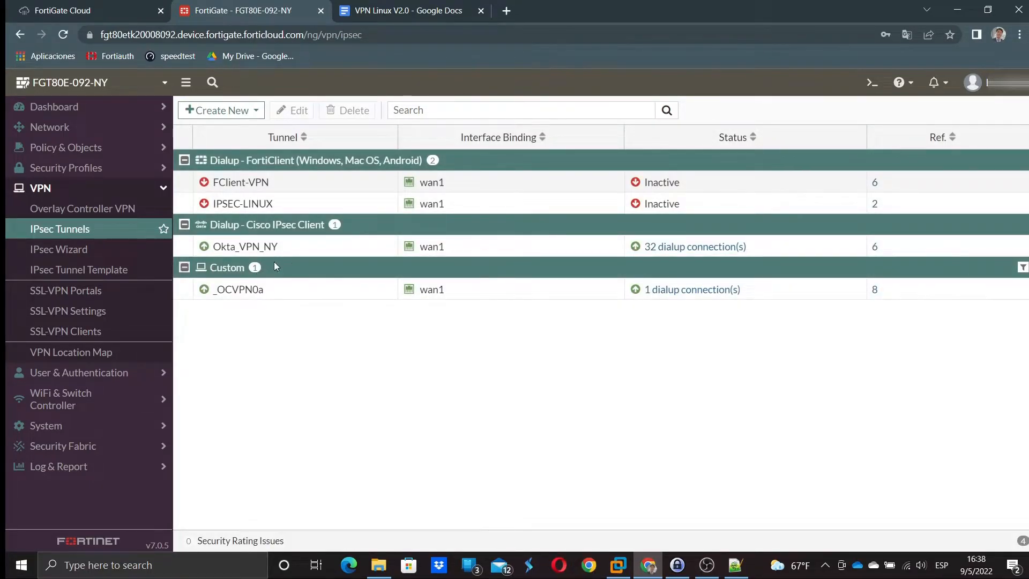
- Select the inactive IPSEC-LINUX tunnel, then open Policy & Objects > Firewall Policy
click(322, 204)
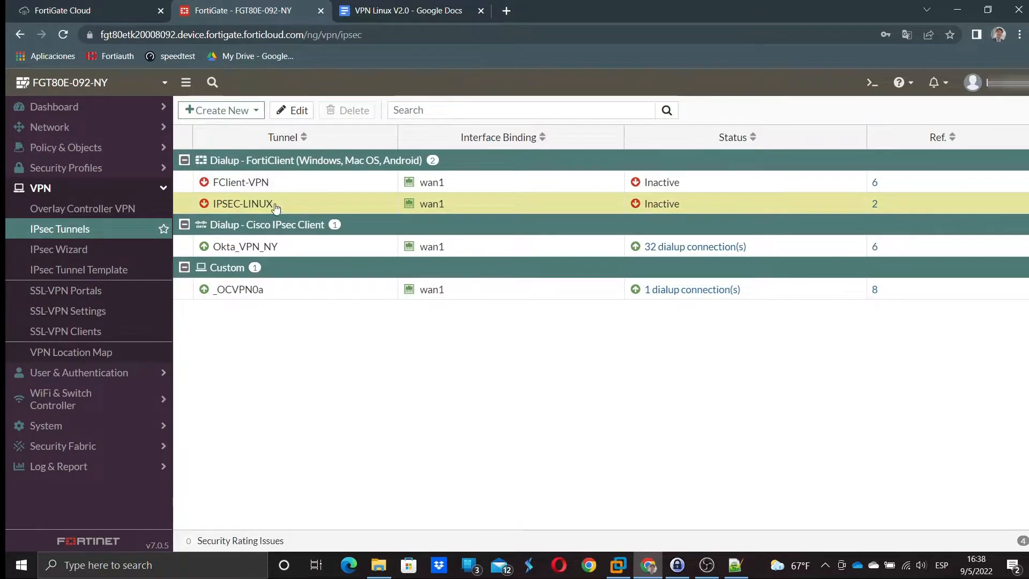
click(86, 147)
click(83, 167)
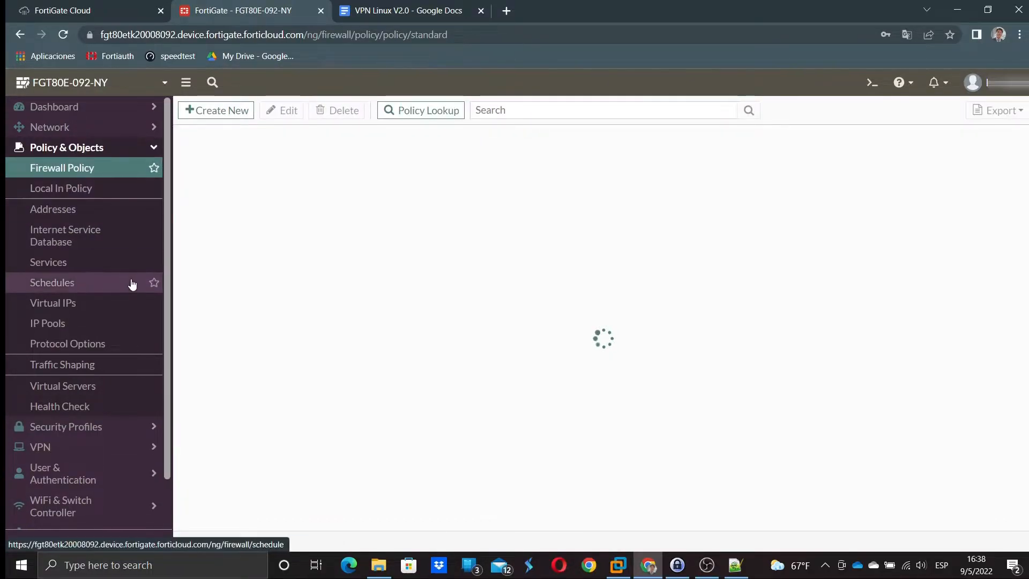
- Start policy IPSEC-LINUX-WAN with incoming interface IPSEC-LINUX and outgoing interface wan1
scroll(133, 300, down, 1)
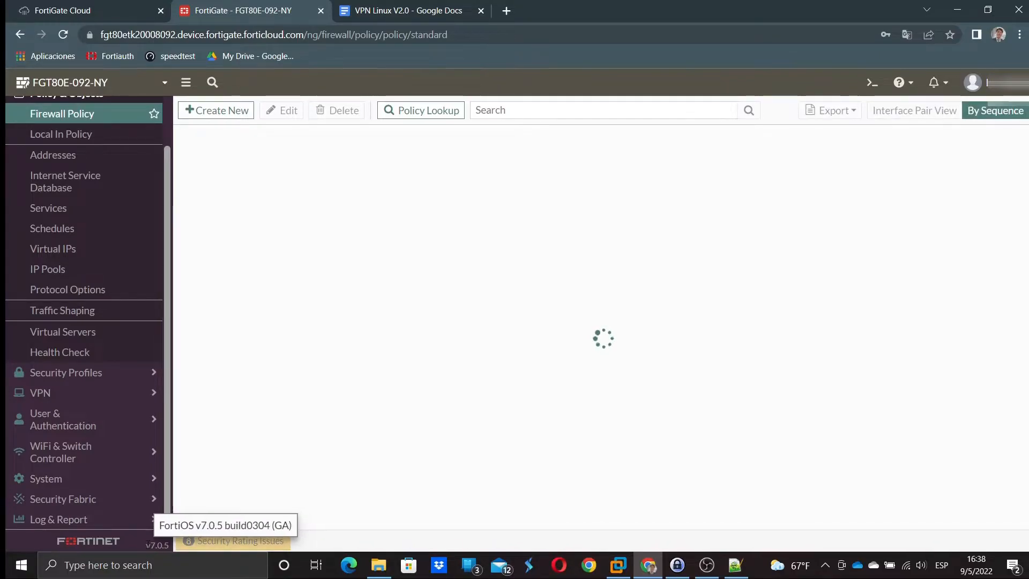
double_click(148, 542)
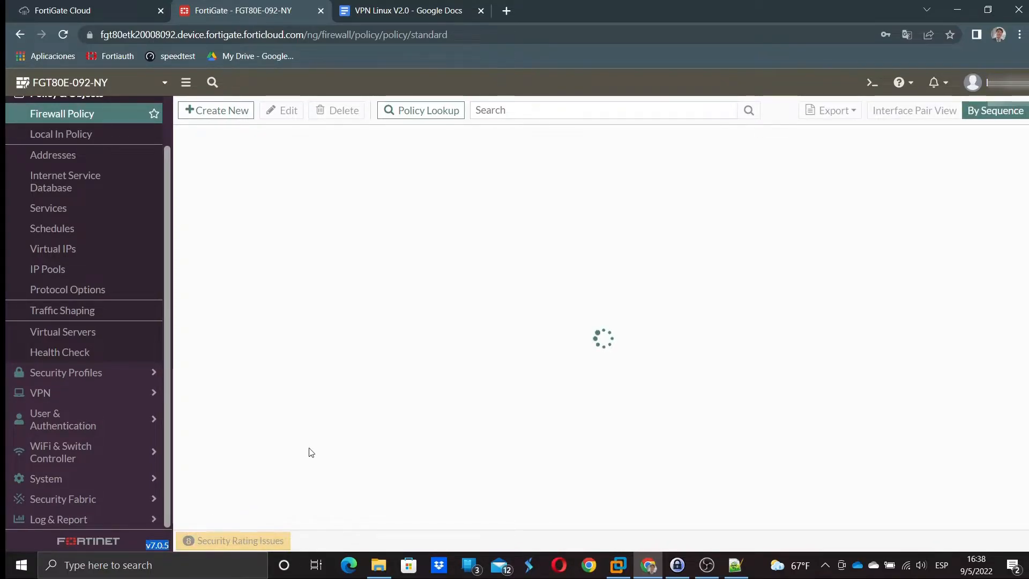
click(232, 112)
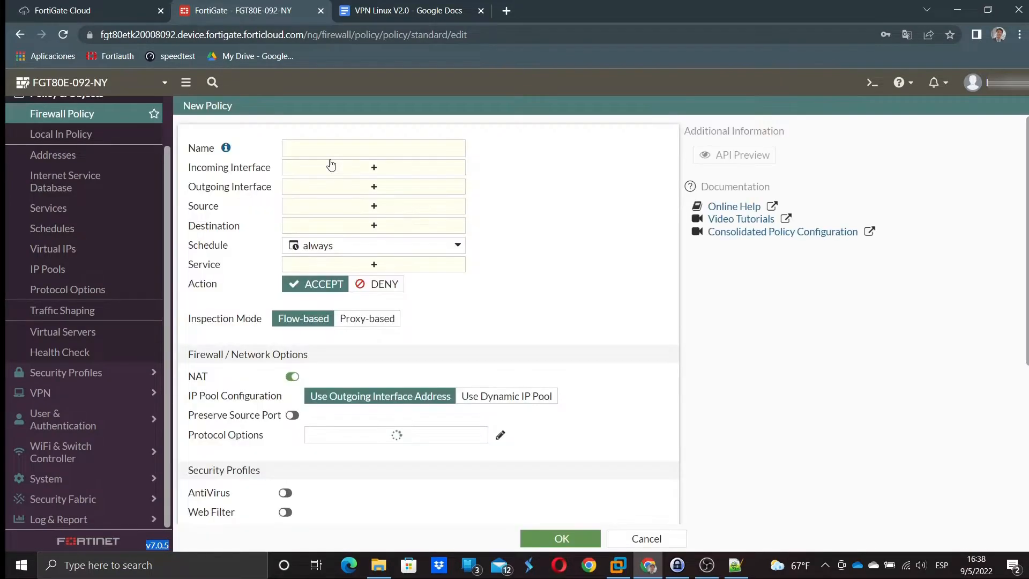
click(333, 144)
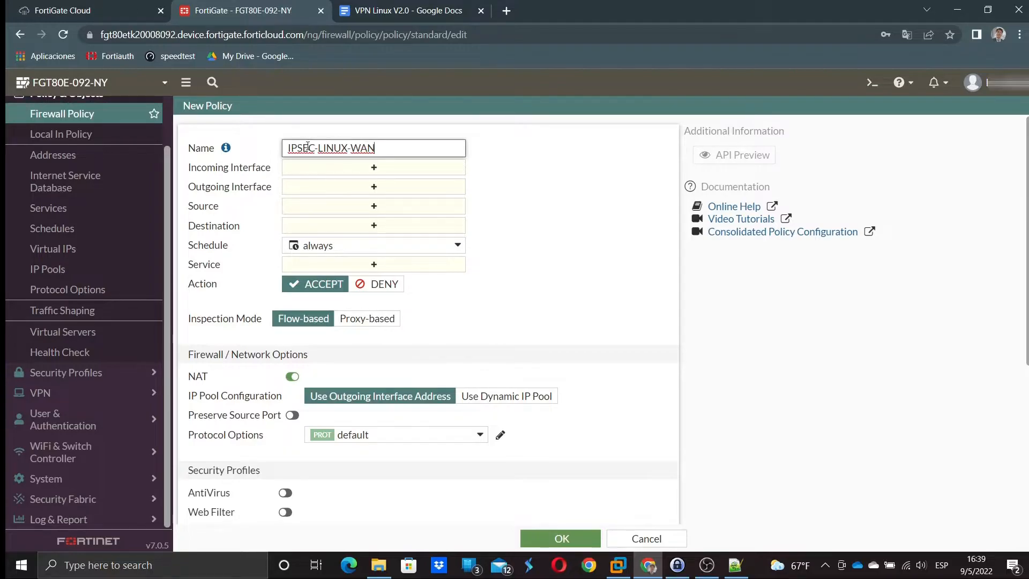
click(349, 170)
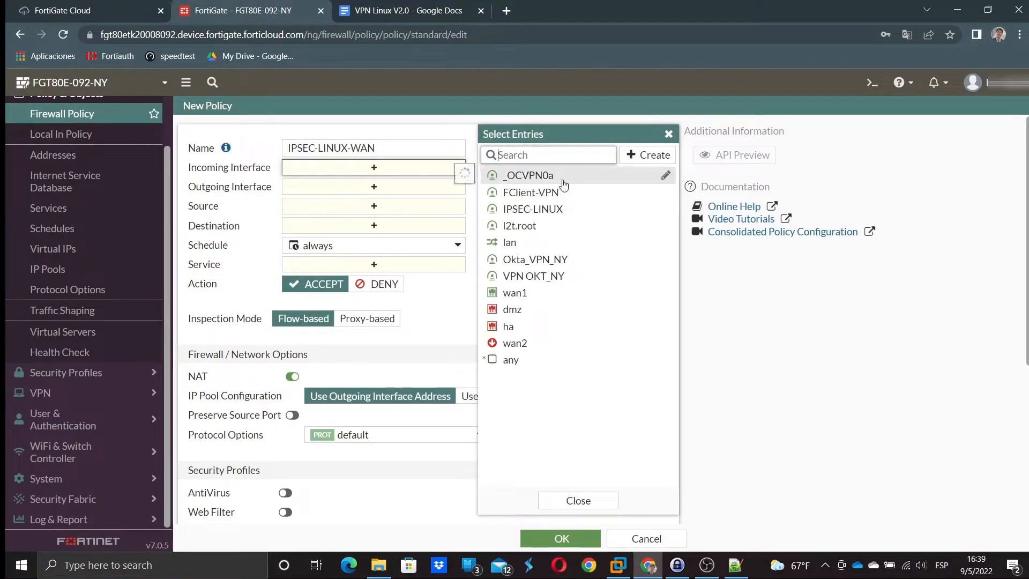
click(530, 209)
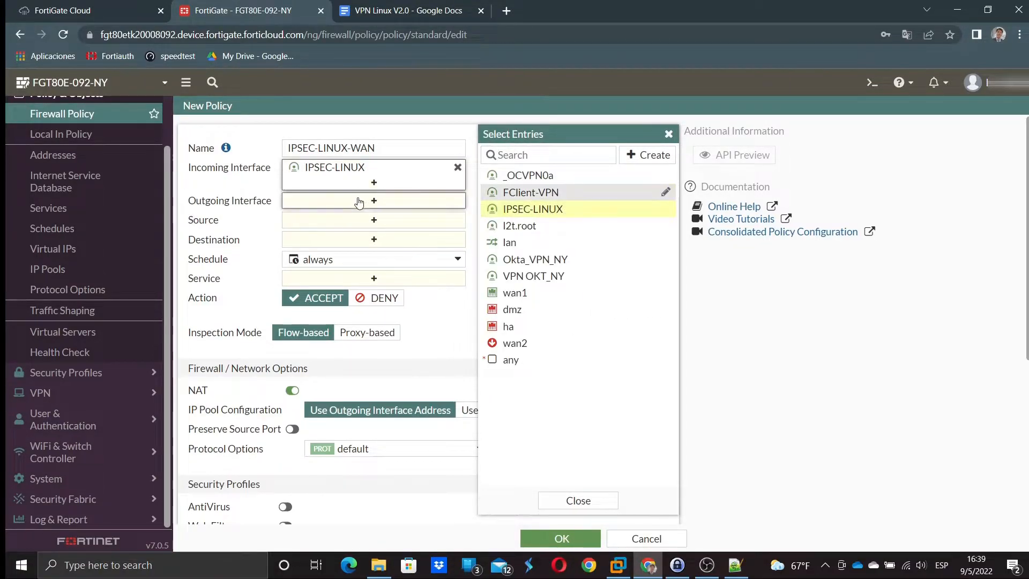
click(381, 206)
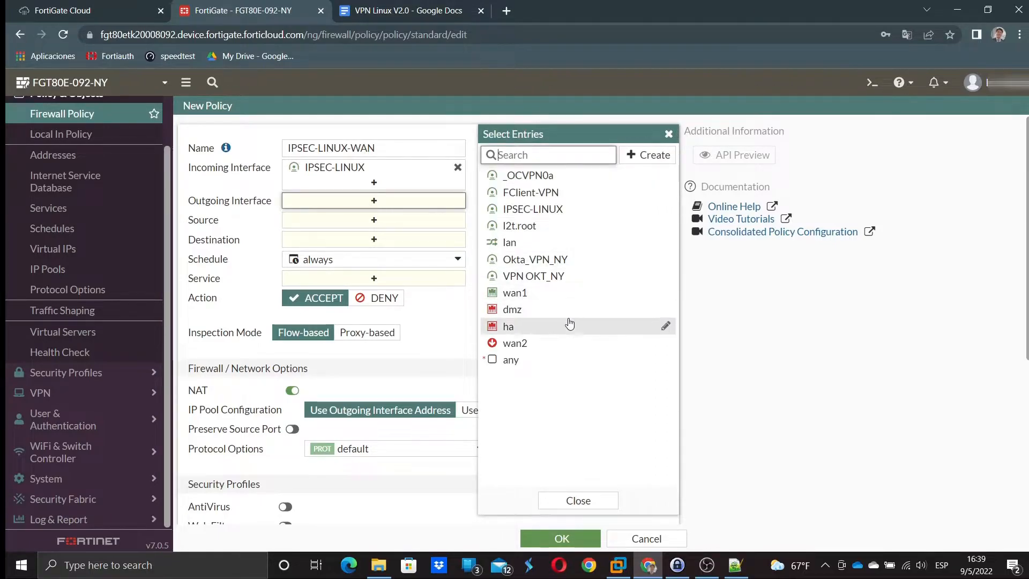
click(553, 295)
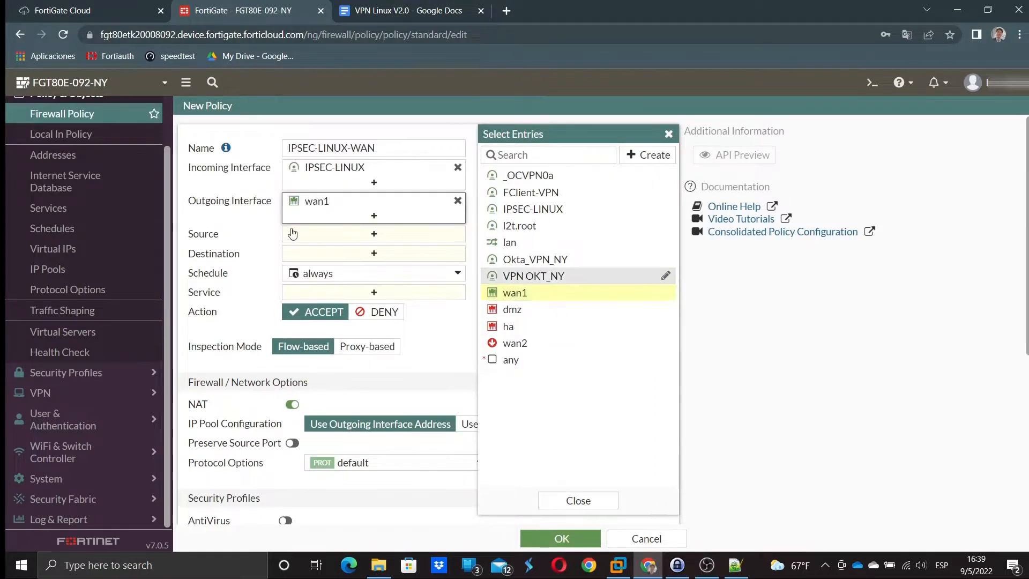
click(310, 238)
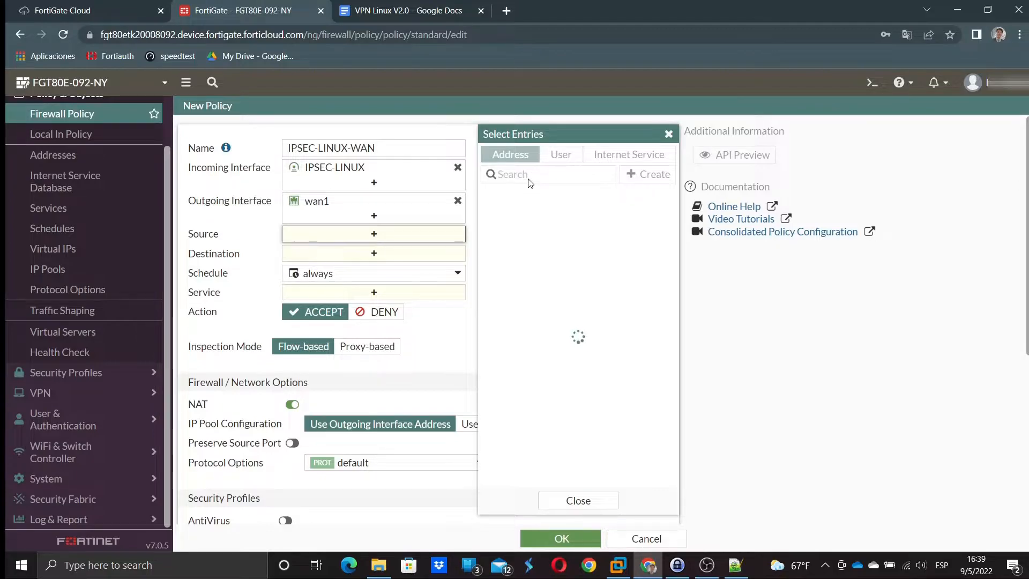
- Check the 10.10.102.1-10.10.102.10 client range in the notes, then minimize Notepad++
click(735, 565)
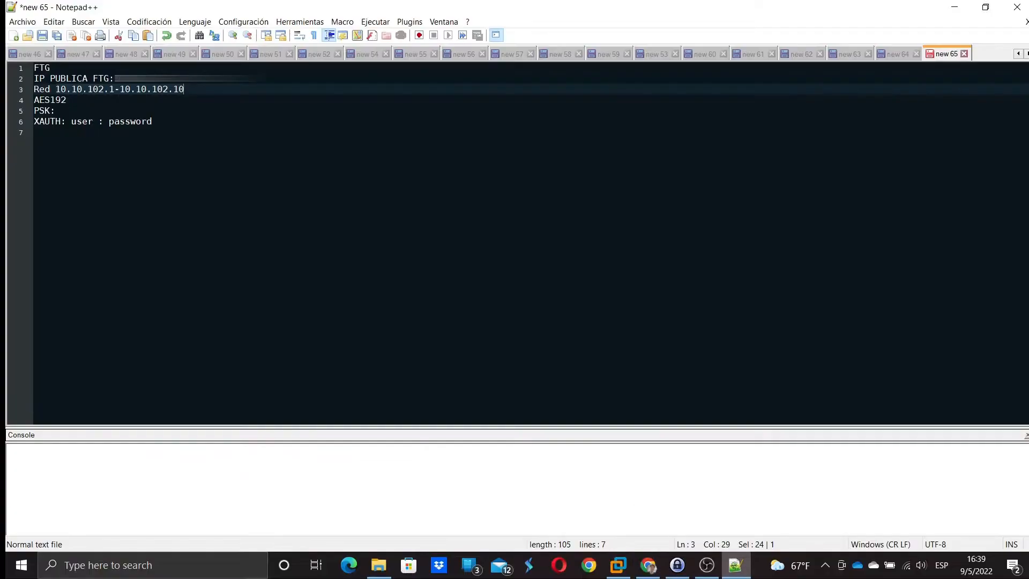
drag(156, 89, 76, 89)
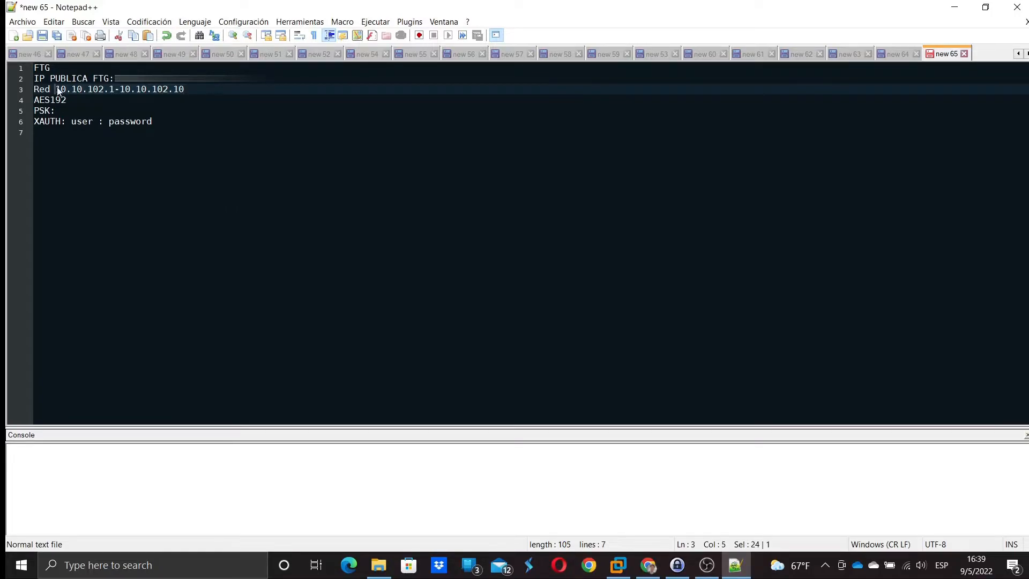
click(954, 7)
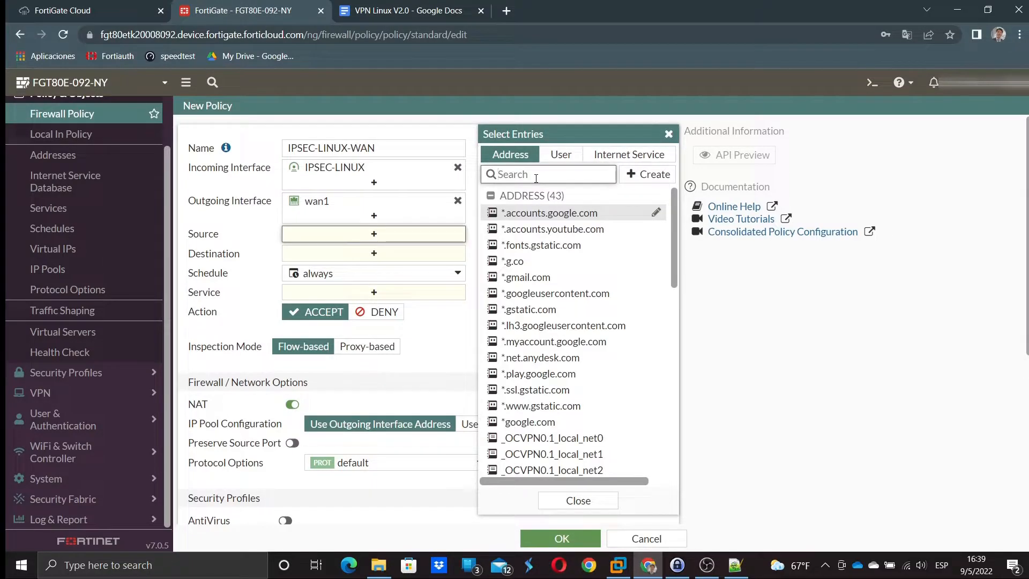
- Set the policy source to IPSEC-LINUX_range and the destination to all
scroll(581, 361, down, 5)
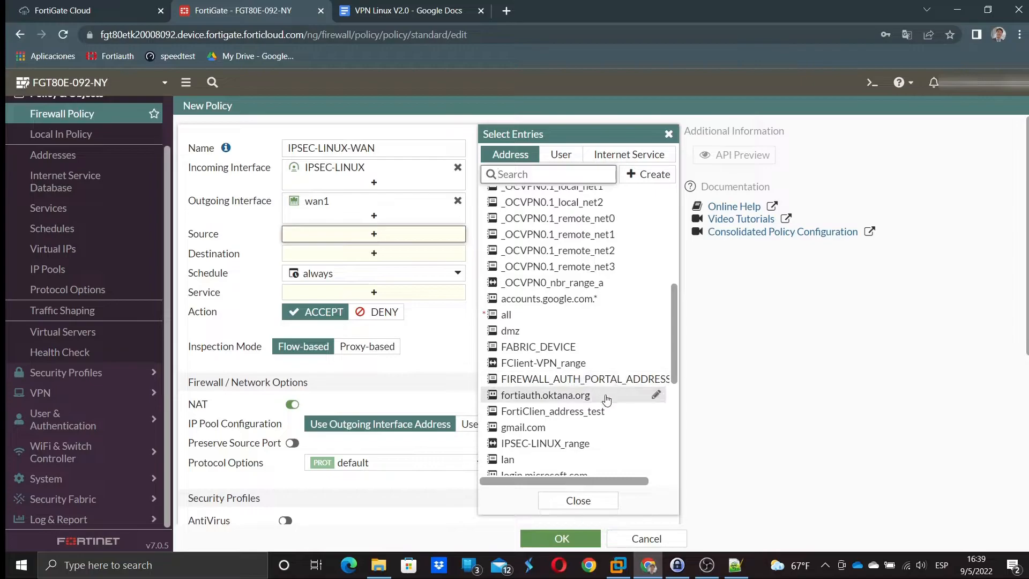
scroll(585, 450, down, 3)
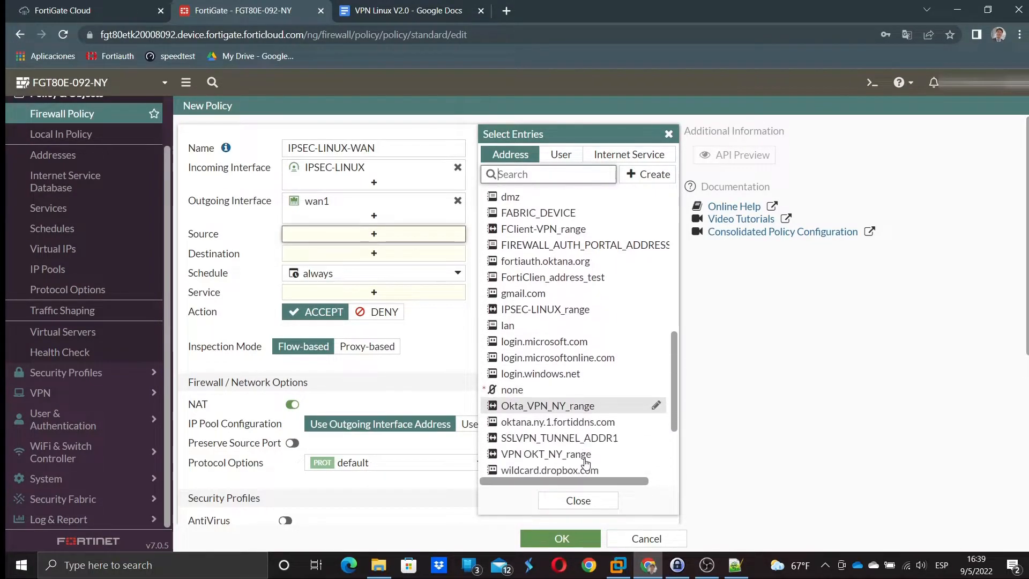
click(538, 315)
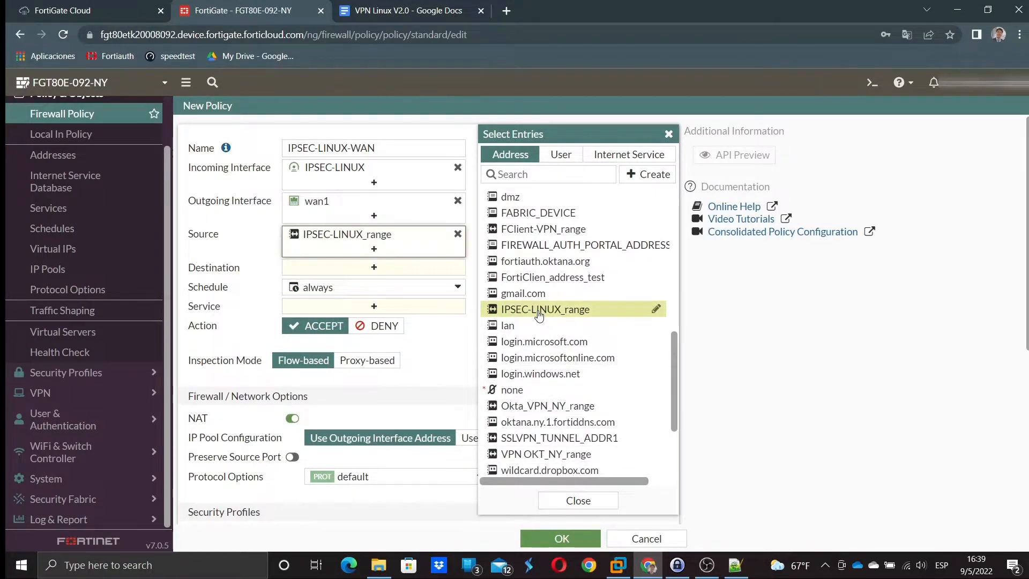
click(369, 267)
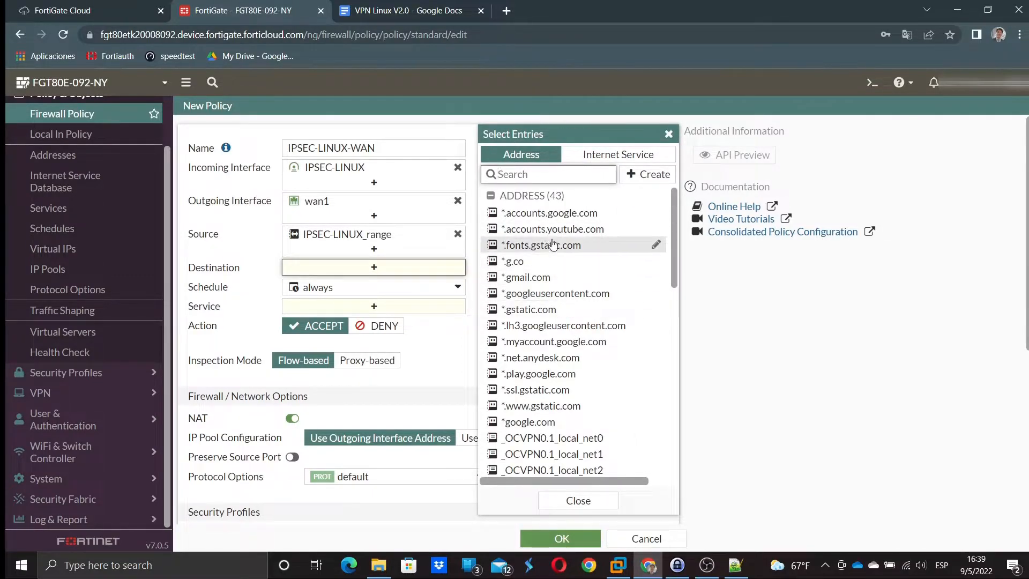
scroll(554, 276, down, 5)
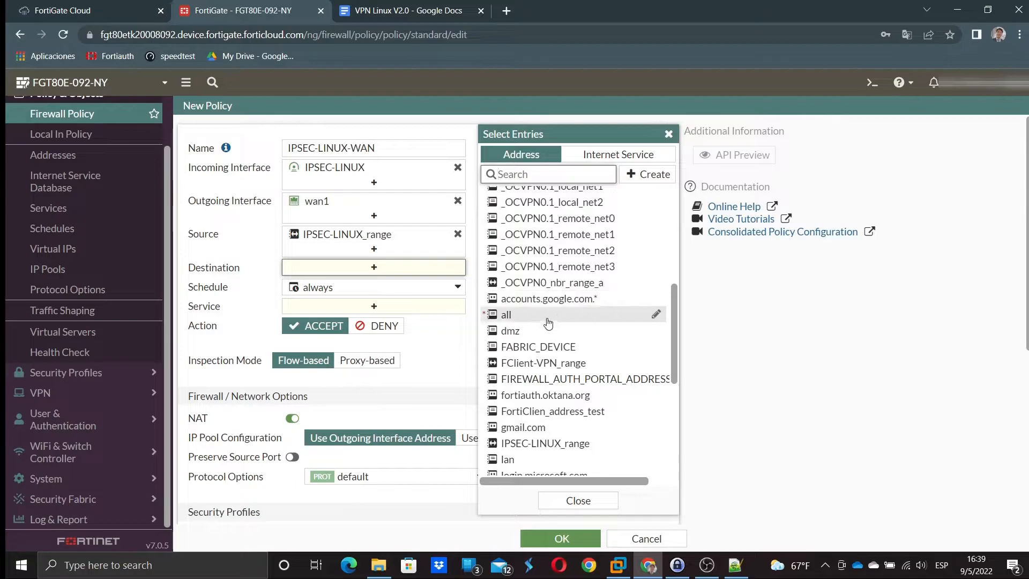
click(552, 315)
- Add ALL as the policy's service, then review the NAT and logging options below
click(317, 317)
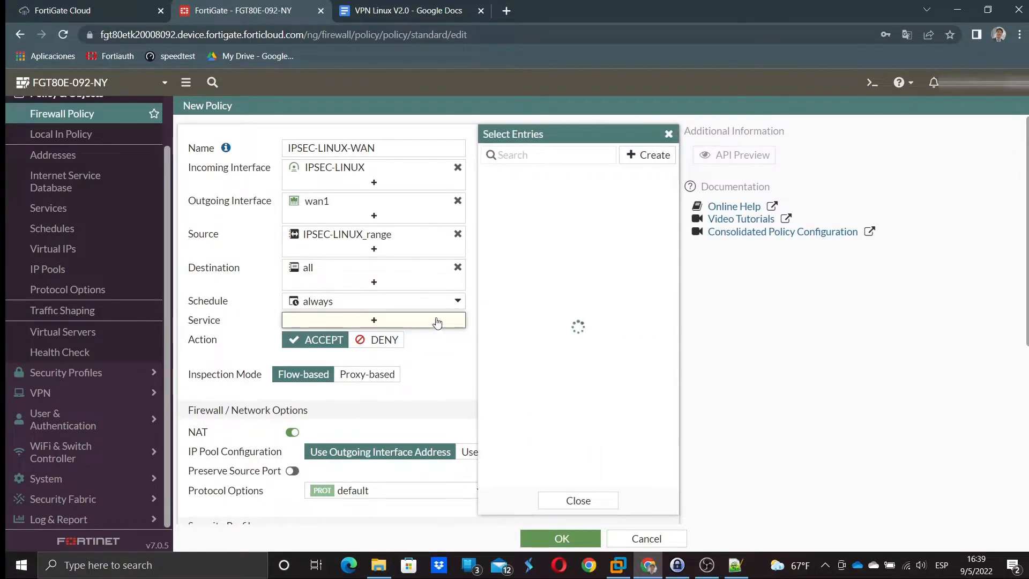
click(520, 209)
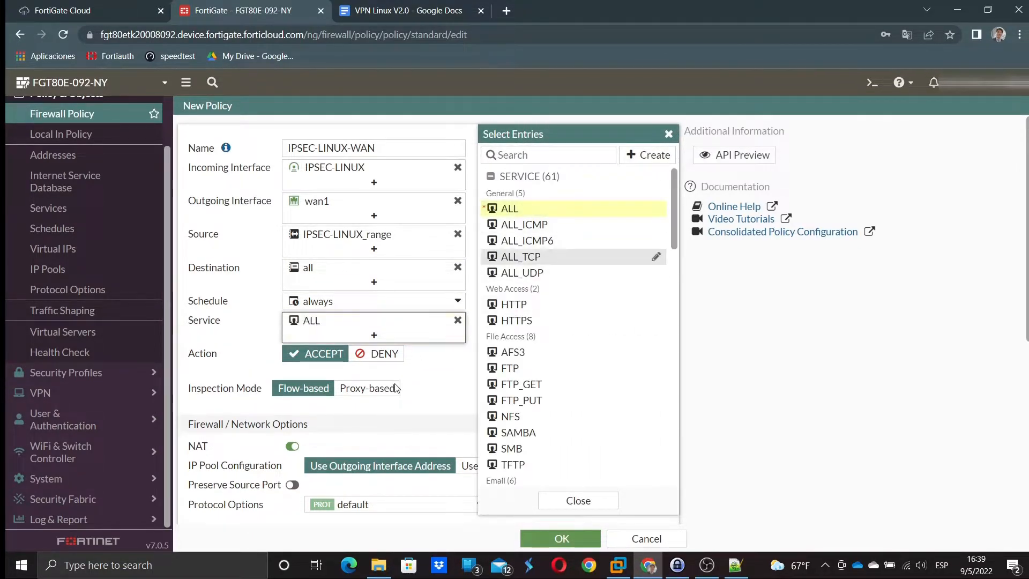
click(430, 388)
scroll(426, 394, down, 3)
scroll(275, 327, down, 3)
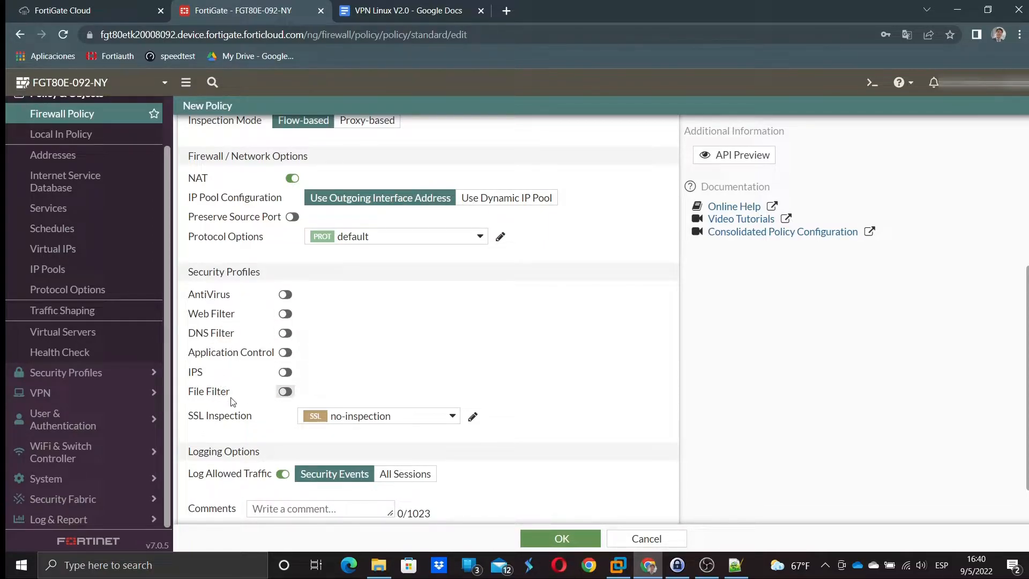
scroll(349, 403, down, 2)
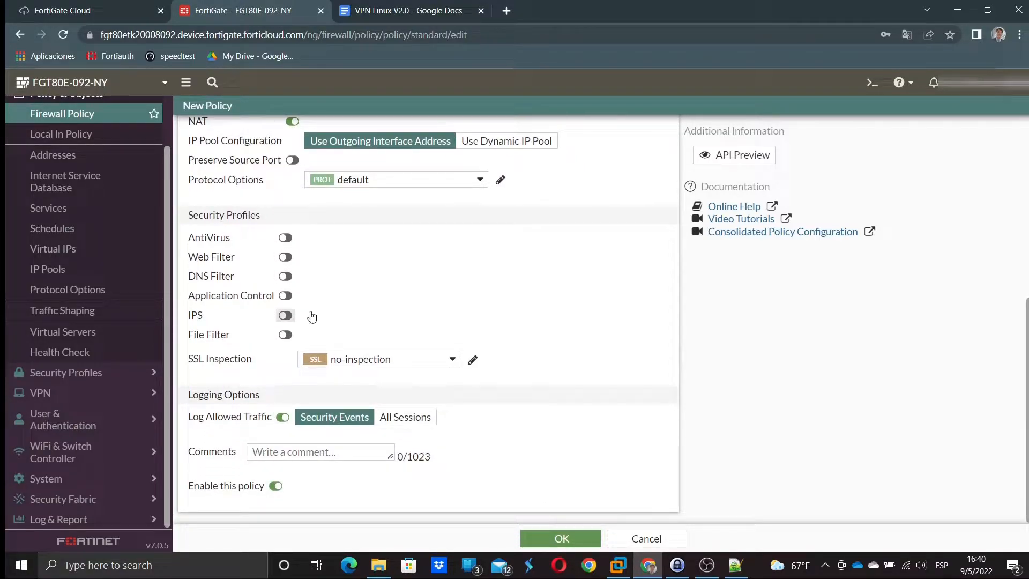
- Save the IPSEC-LINUX-WAN policy and check its new row in the Firewall Policy list
click(552, 535)
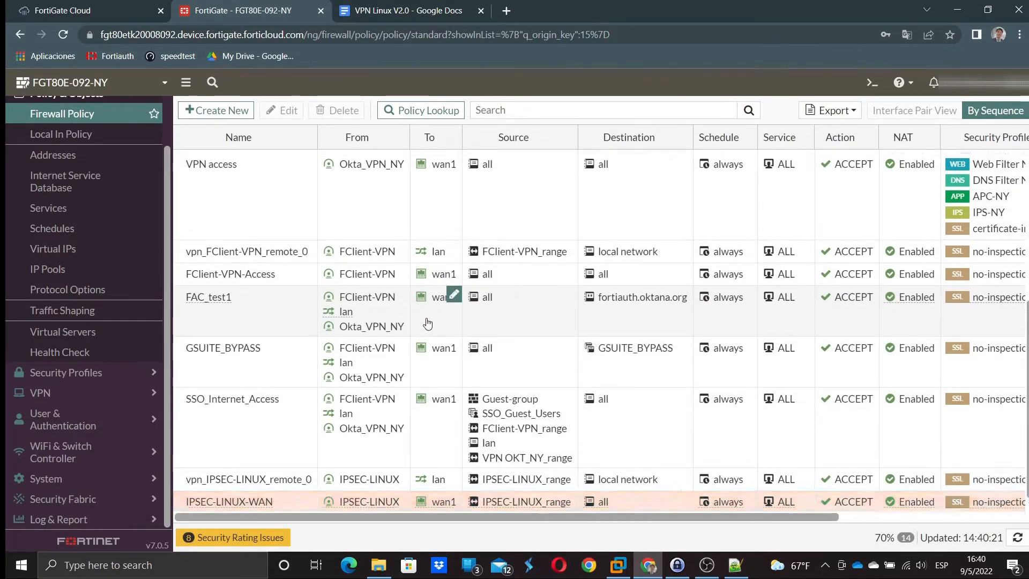
scroll(428, 321, up, 1)
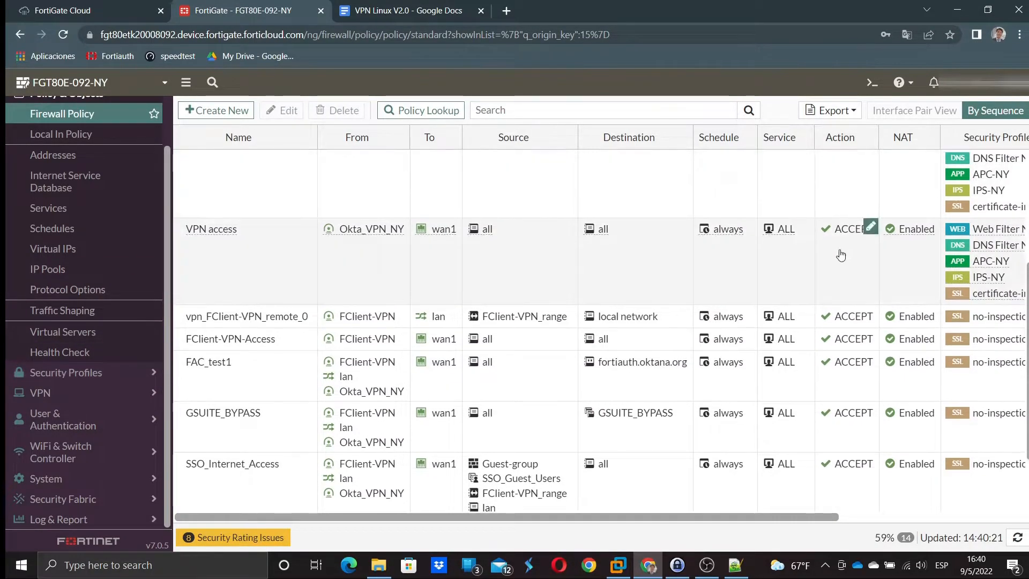
scroll(841, 256, up, 3)
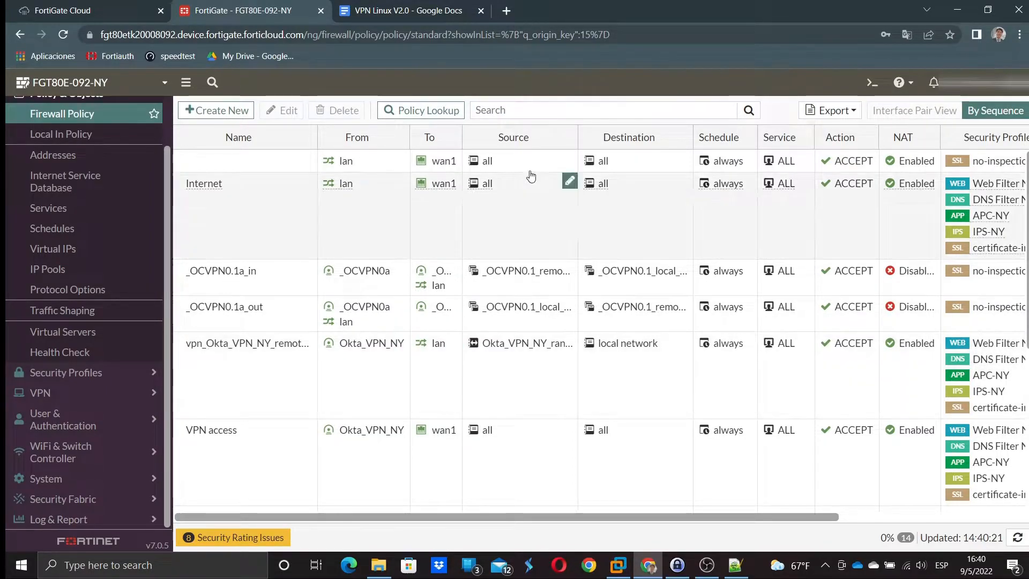
click(506, 11)
- Search Google for 'pfs ipsec' and read the Perfect Forward Secrecy definition in the results
text(pfs ipsec)
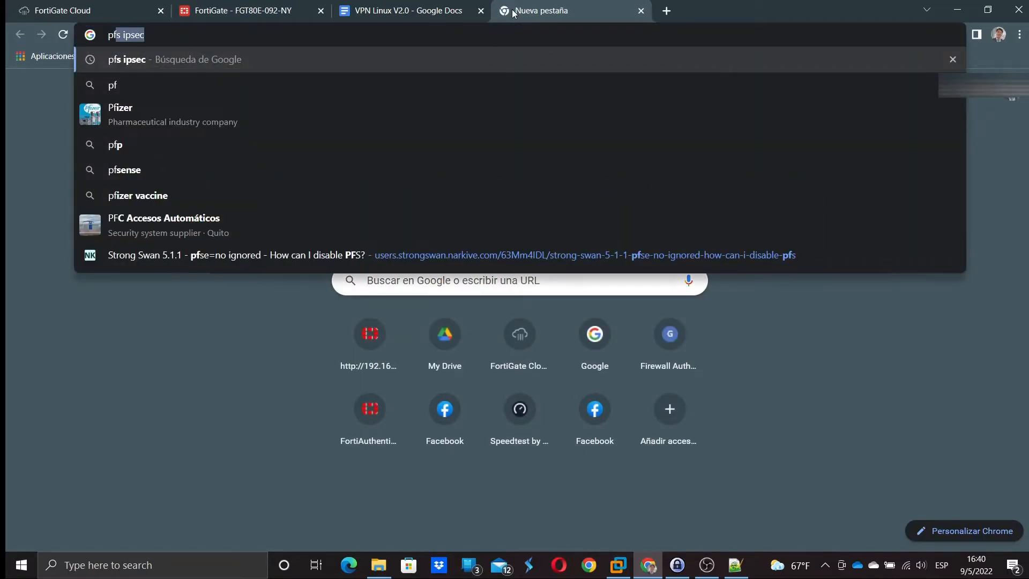
key(Return)
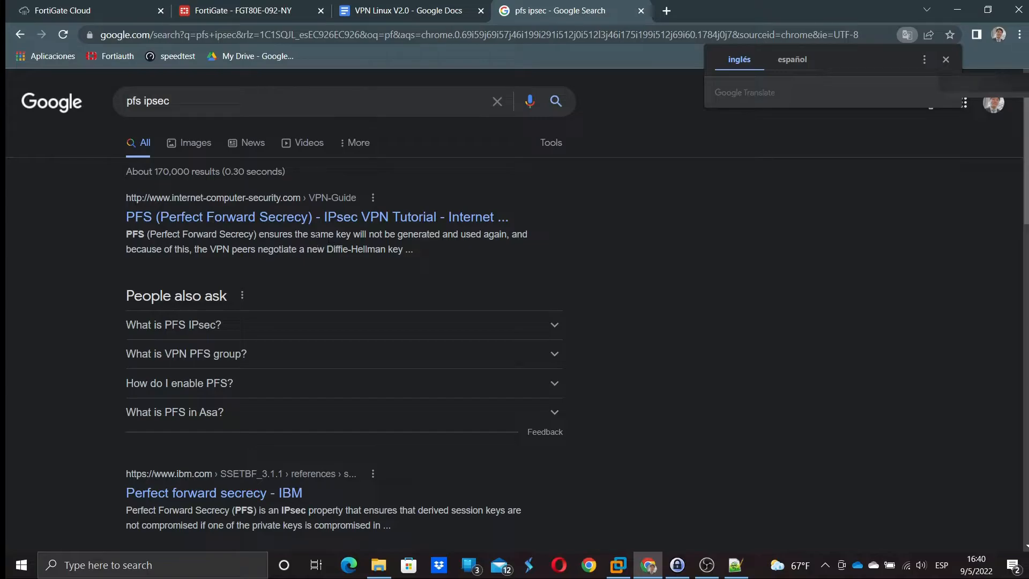
drag(337, 234, 373, 244)
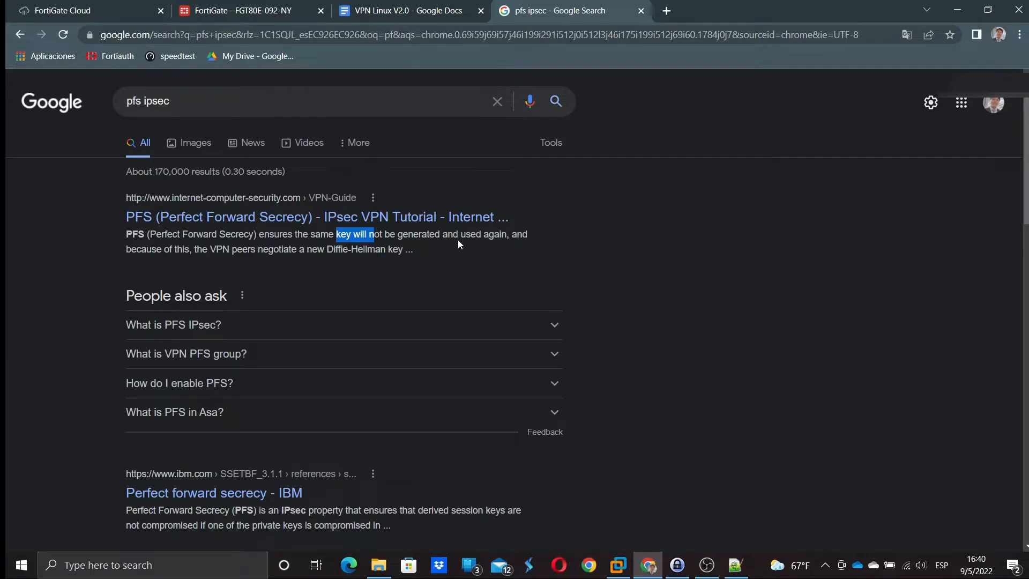
click(441, 246)
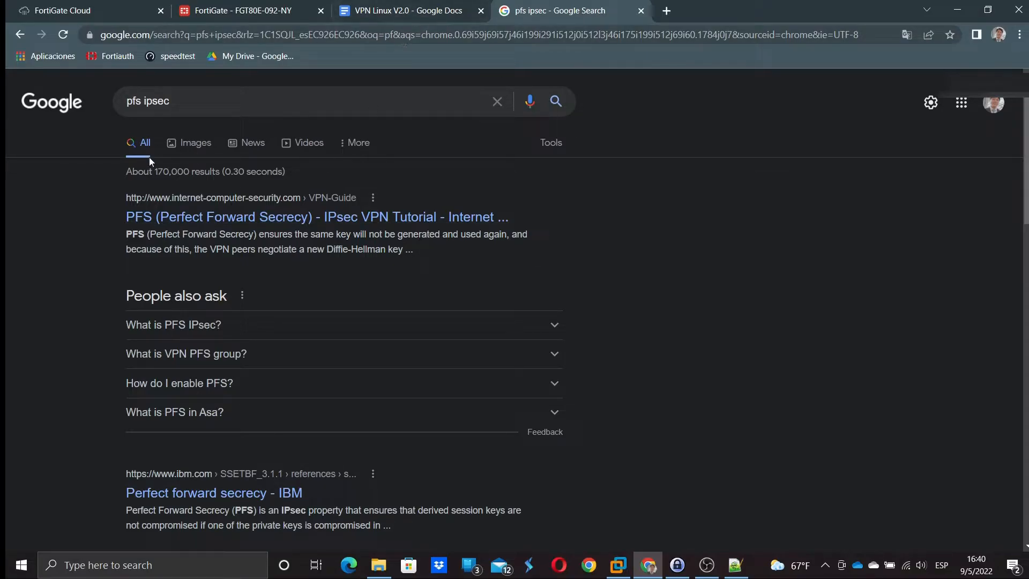
- In the FortiGate CLI Console, enter 'config vpn ipsec phase2-interface'
click(219, 13)
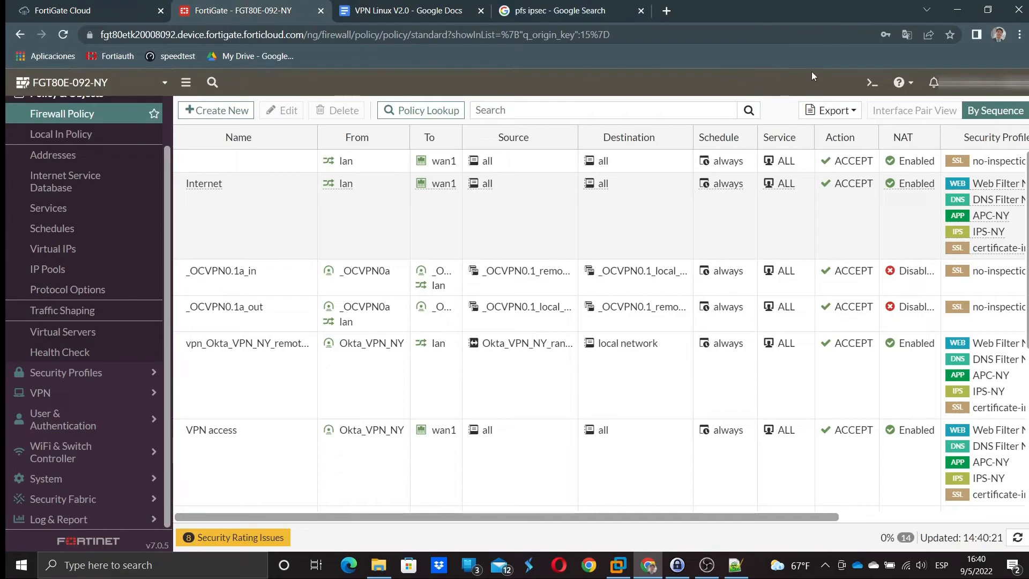
click(865, 80)
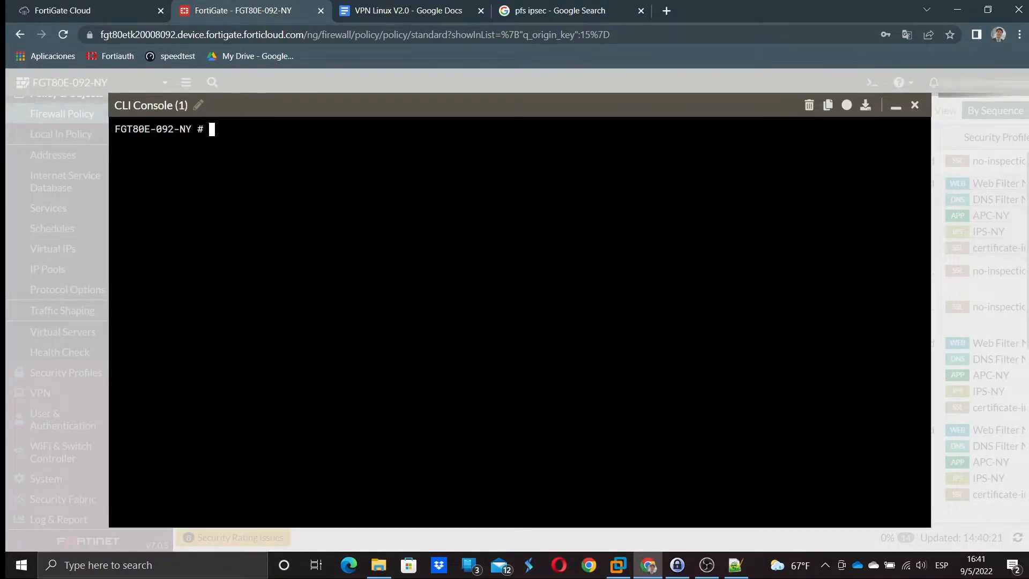
text(config vpn )
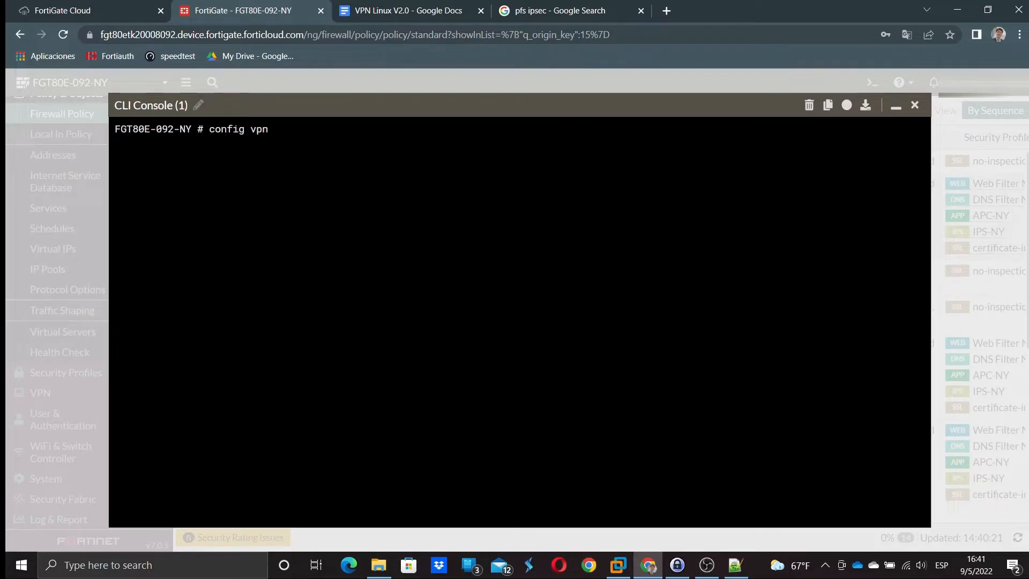
text(phas)
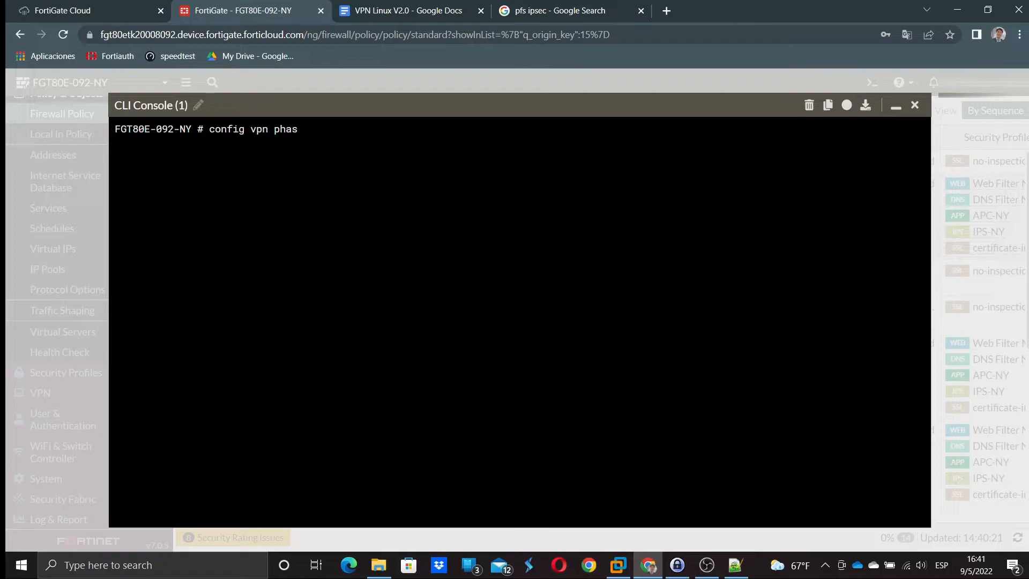
text(2)
key(BackSpace)
text(a2)
key(BackSpace)
key(BackSpace)
key(BackSpace)
text(e)
key(BackSpace)
text(se2-)
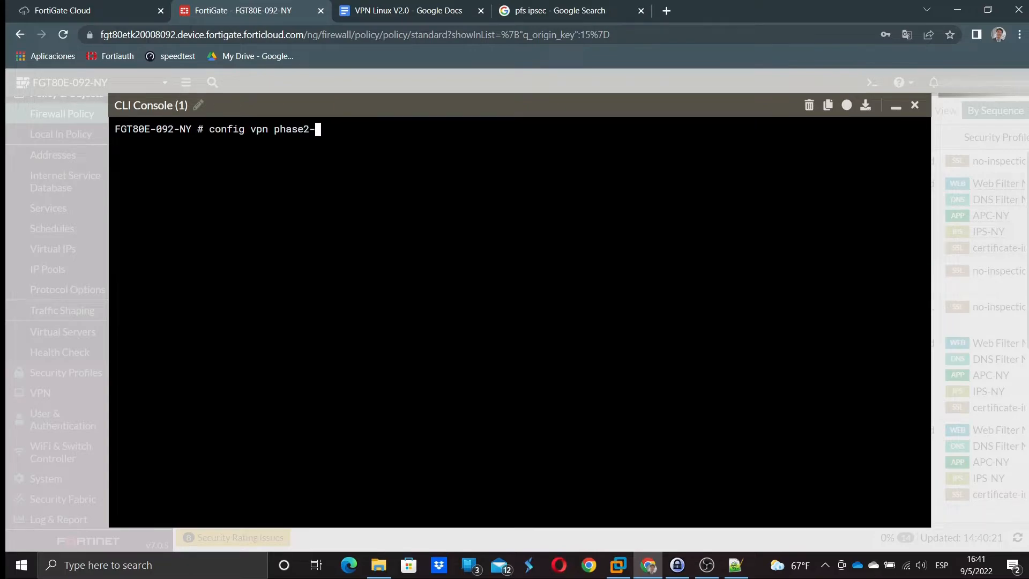
text(inte)
key(Left)
key(Left)
key(Left)
key(Left)
key(Left)
key(Left)
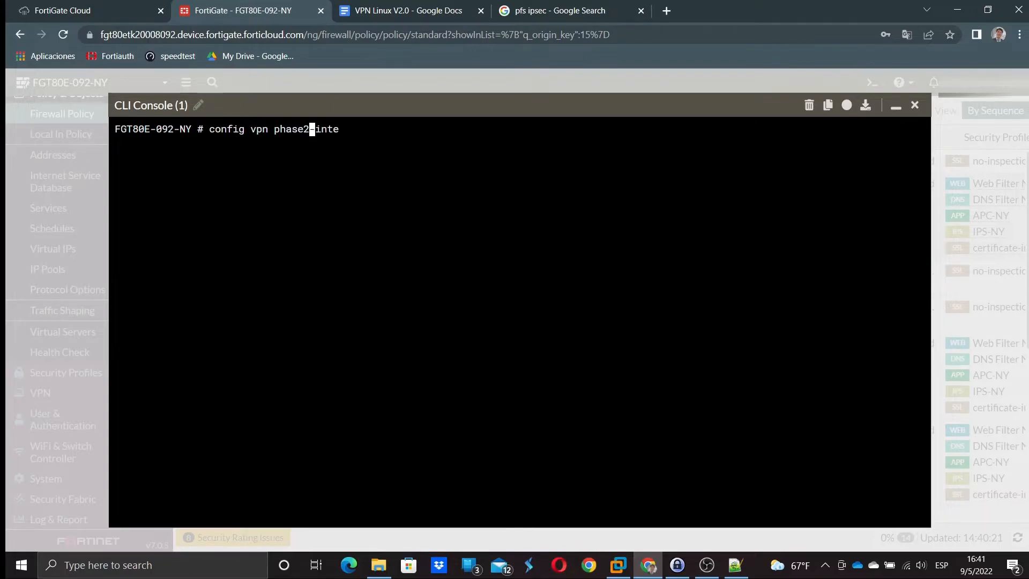
key(Left)
key(Left)
key(Left)
key(Left)
key(Left)
text(ipsec)
key(Right)
key(Right)
key(Right)
key(Right)
key(Right)
key(Right)
key(Right)
key(Right)
key(Right)
key(Right)
key(Right)
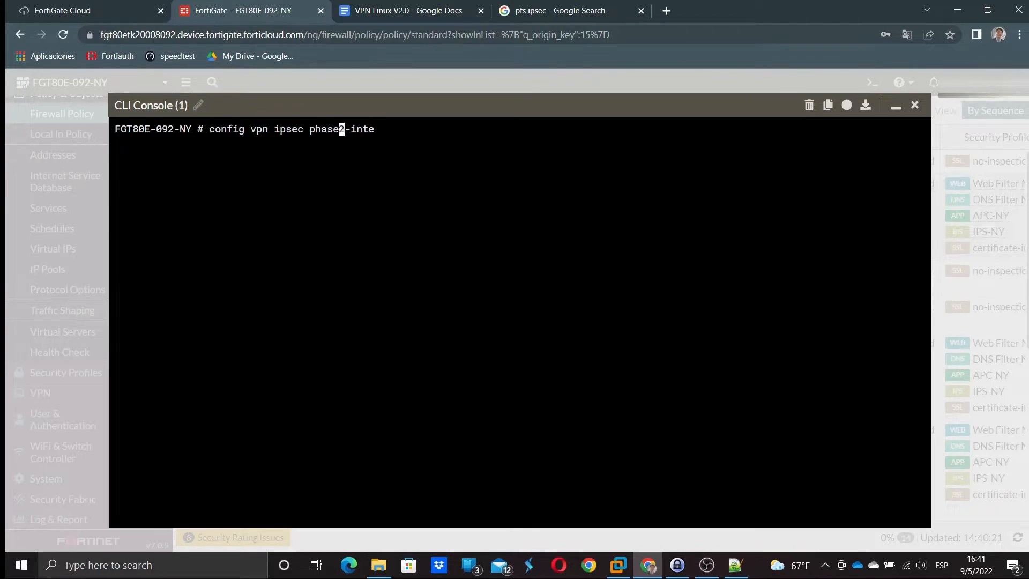
key(BackSpace)
key(BackSpace)
key(Tab)
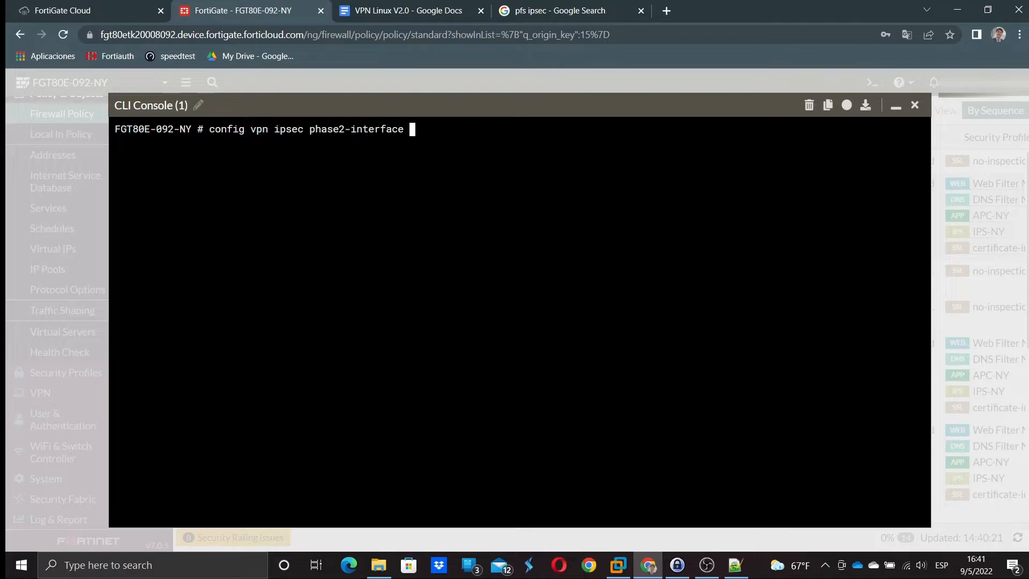
key(Return)
- Edit the IPSEC-LINUX entry and show its phase 2 settings
text(edit)
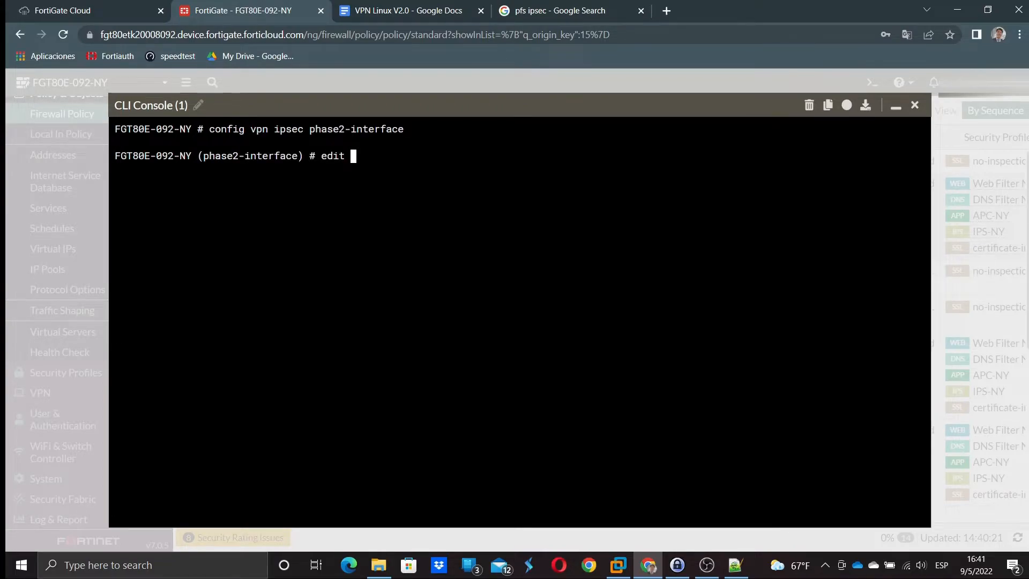
text( IPSEC-LINUX)
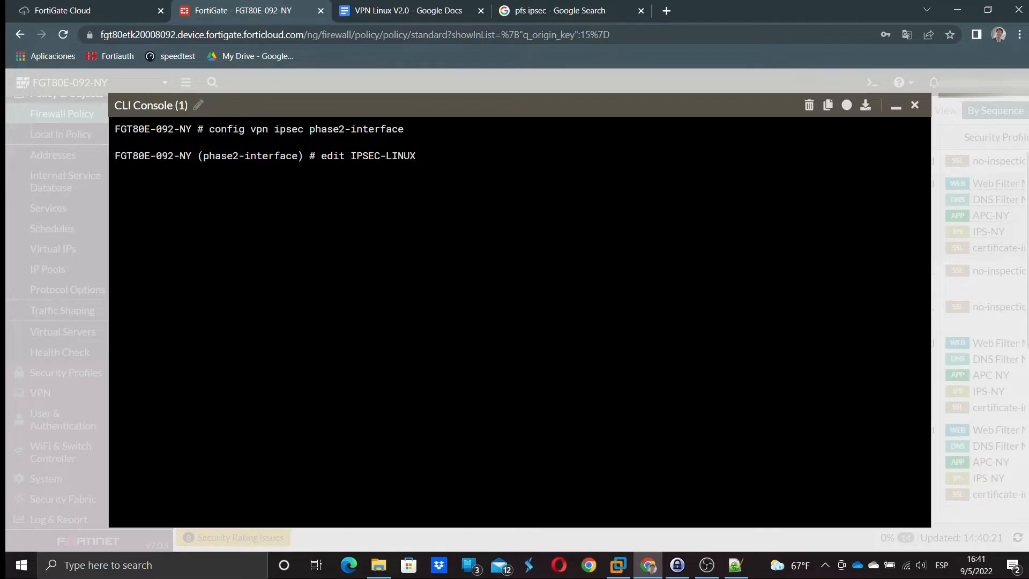
key(Return)
text(show)
key(Return)
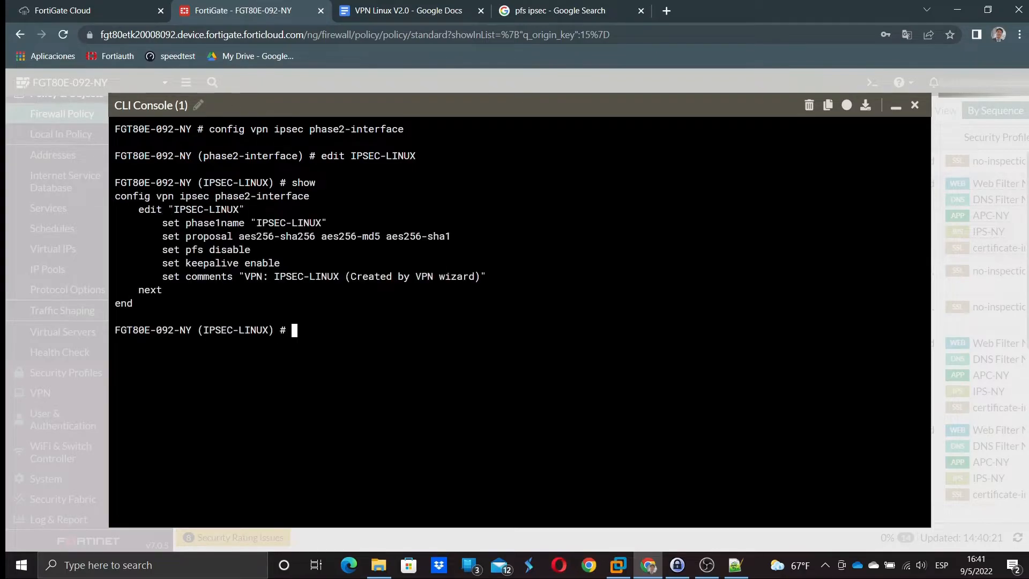
- Enable PFS on the IPSEC-LINUX phase 2 by reusing the 'set pfs' line with 'enable'
drag(161, 250, 251, 249)
right_click(237, 246)
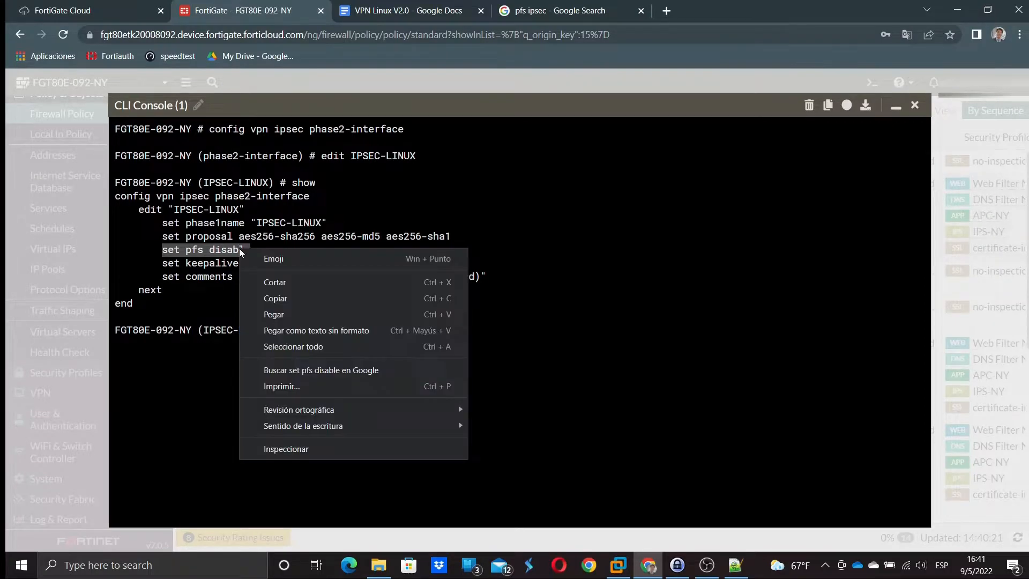
click(294, 300)
right_click(299, 332)
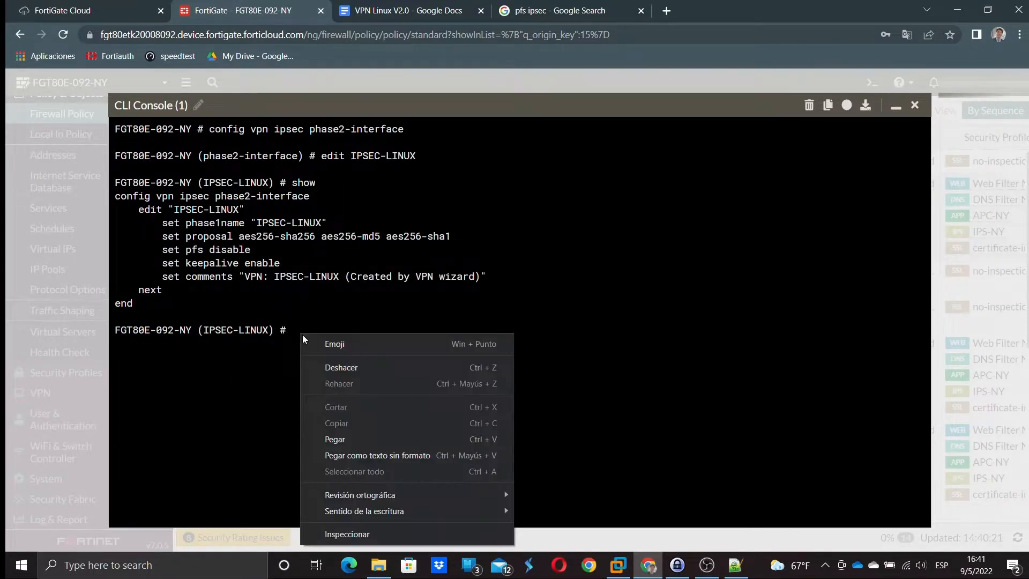
click(321, 443)
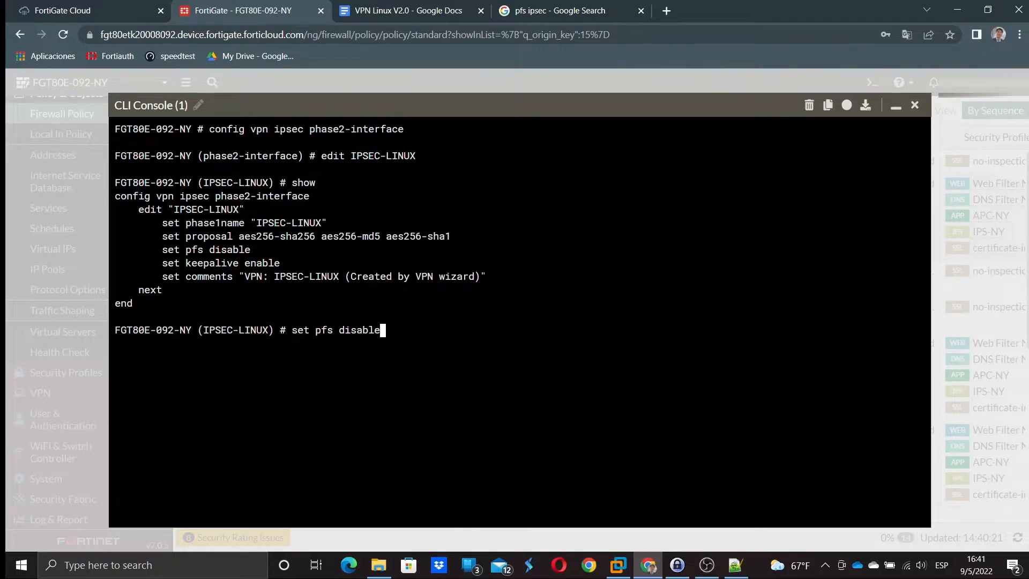
key(BackSpace)
key(BackSpace)
key(BackSpace)
key(BackSpace)
key(BackSpace)
key(BackSpace)
key(BackSpace)
text(enable)
key(Return)
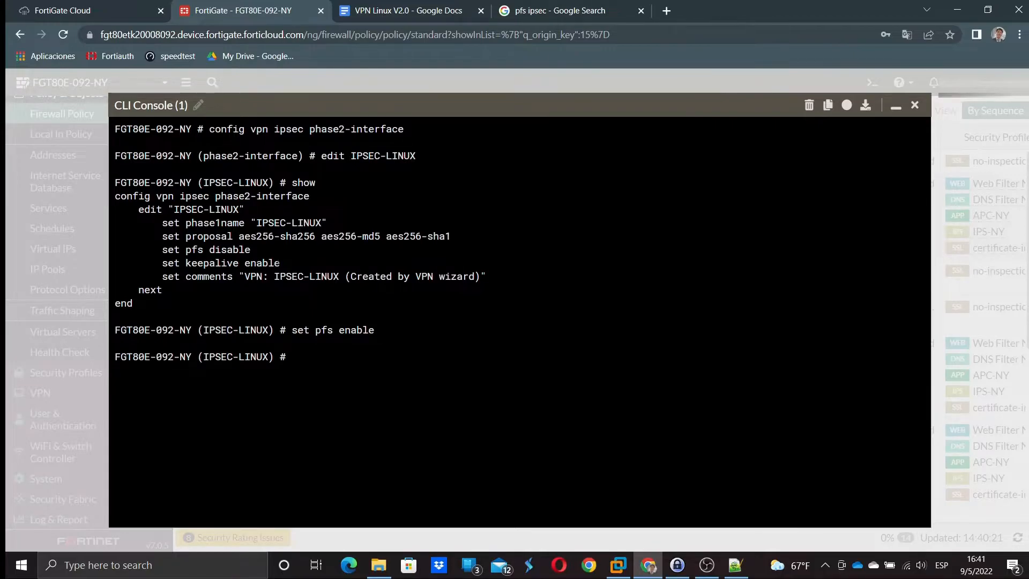
- Copy the phase 2 'set proposal' line onto the command prompt
drag(163, 236, 451, 236)
right_click(440, 235)
click(475, 284)
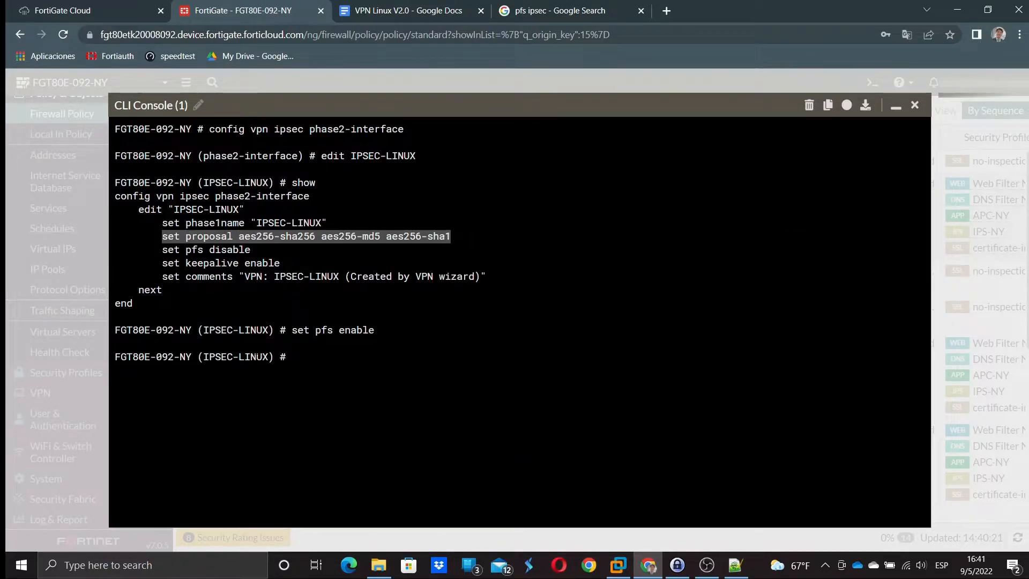
click(294, 355)
right_click(294, 355)
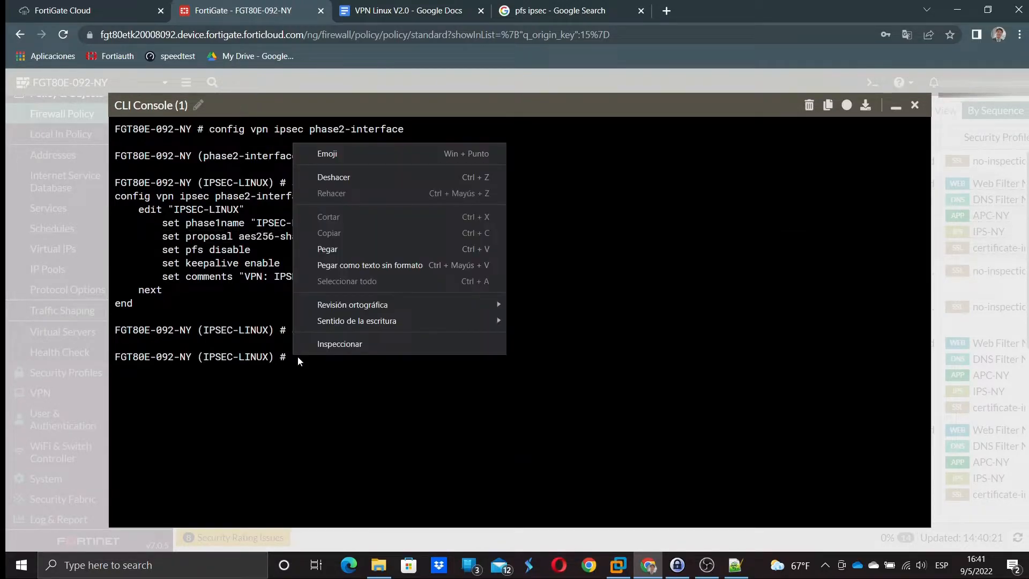
click(351, 249)
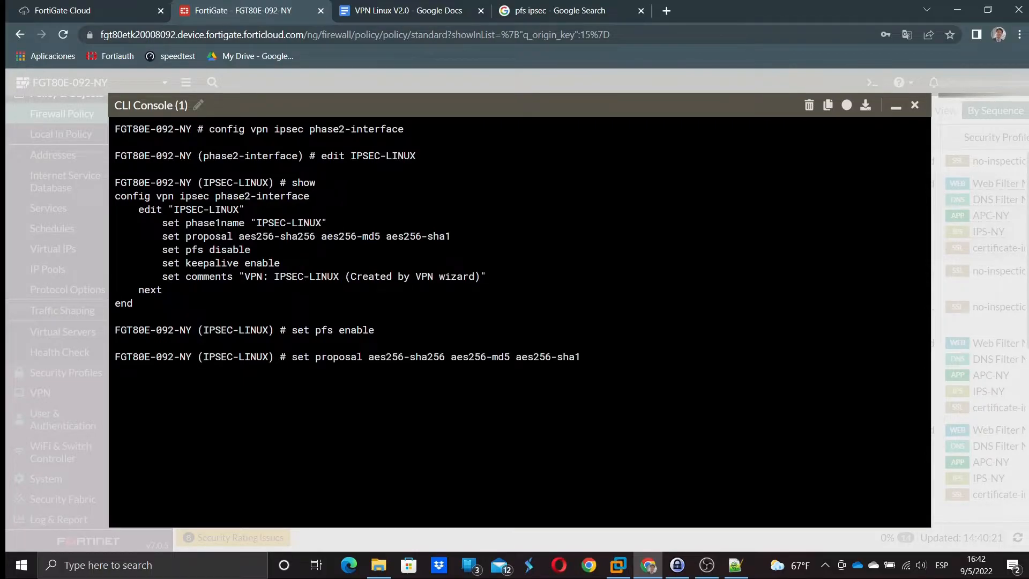
- Change the phase 2 proposals to aes192-sha256, aes192-md5 and aes192-sha1 and apply them
key(Left)
key(Left)
key(Left)
key(Left)
key(Left)
key(BackSpace)
key(BackSpace)
text(9)
key(Left)
text(1)
key(Left)
key(Left)
key(Left)
key(Left)
key(Left)
key(Left)
key(Left)
key(Left)
key(Left)
key(Left)
key(Left)
key(Left)
key(Left)
key(Left)
key(Left)
key(Left)
key(Left)
key(Left)
key(Right)
key(Right)
key(Right)
key(Right)
key(Right)
key(Right)
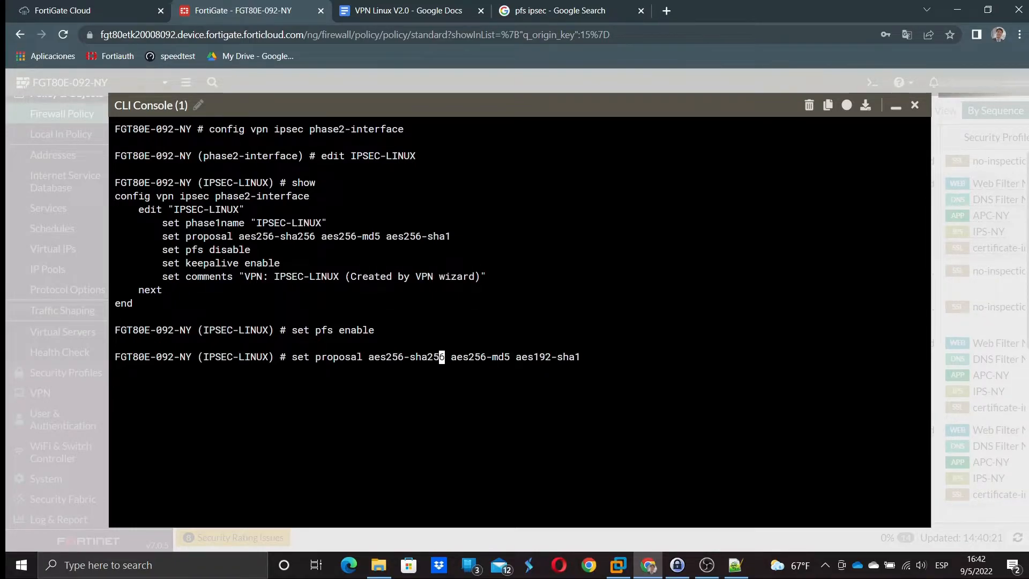
key(Right)
key(Right)
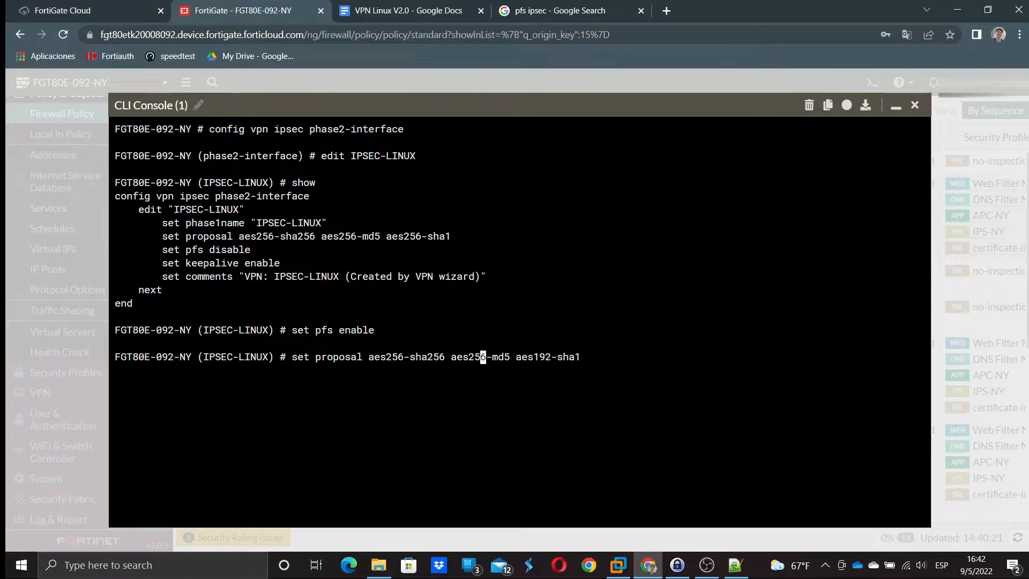
key(BackSpace)
key(BackSpace)
key(BackSpace)
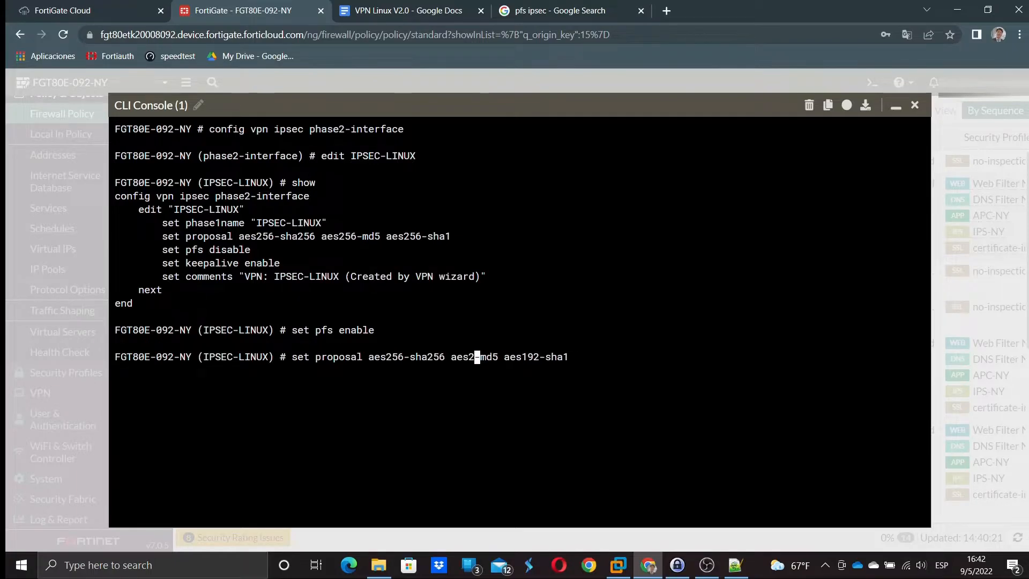
text(192)
key(Left)
key(Left)
key(Left)
key(Left)
key(Left)
key(Left)
key(Left)
key(Left)
key(Left)
key(Left)
key(Left)
key(Left)
key(Left)
key(Left)
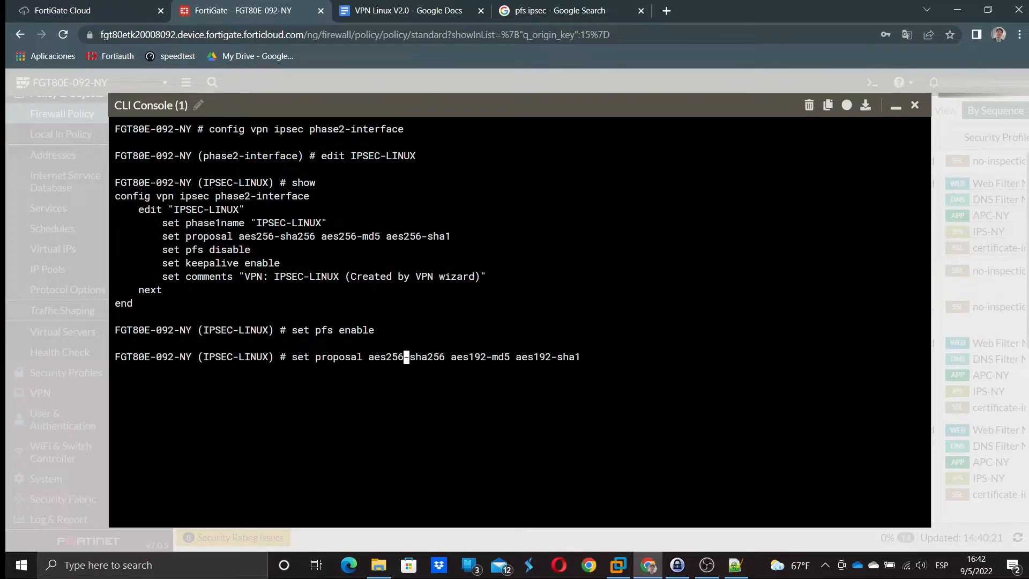
key(BackSpace)
key(BackSpace)
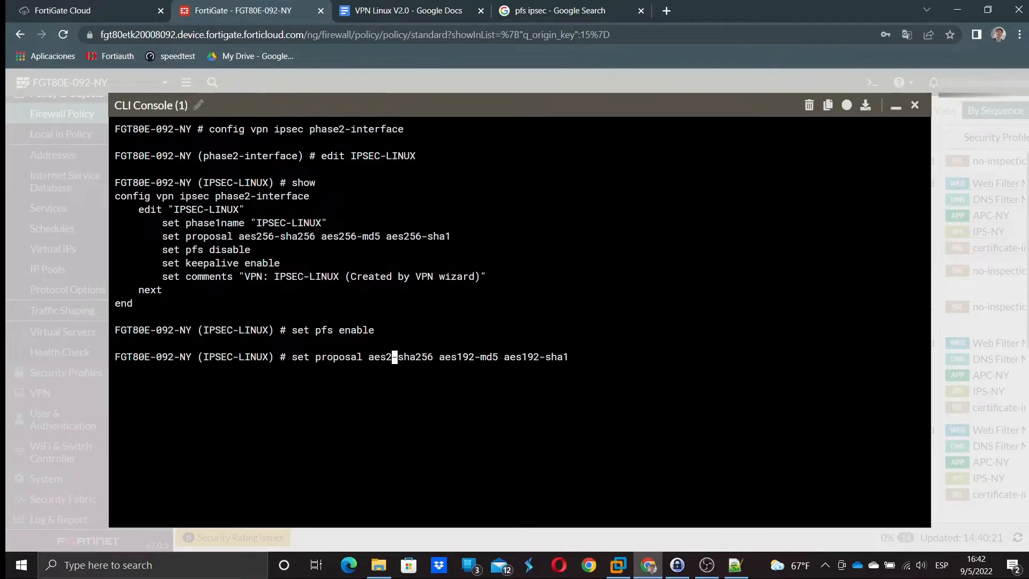
text(19)
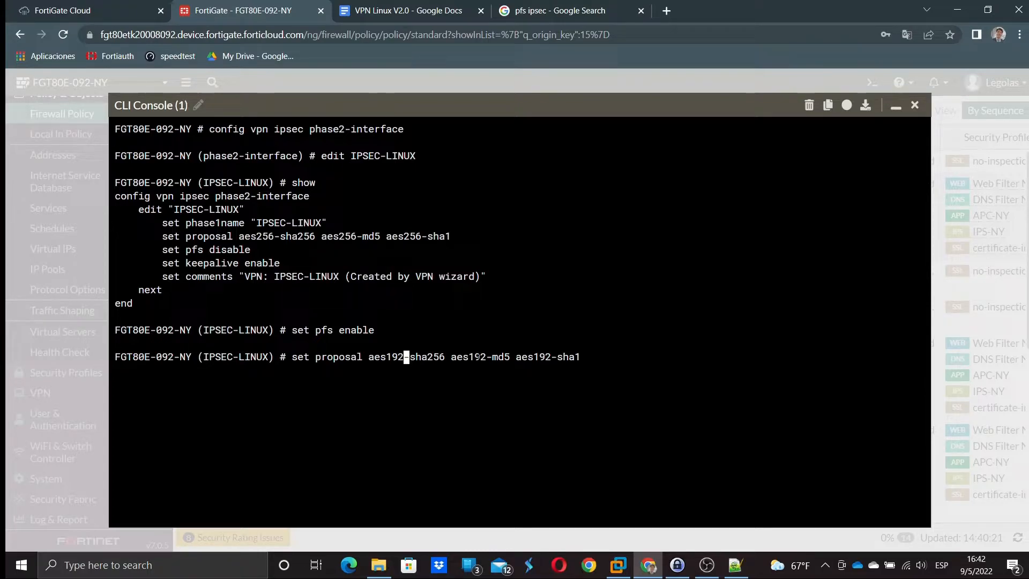
key(Return)
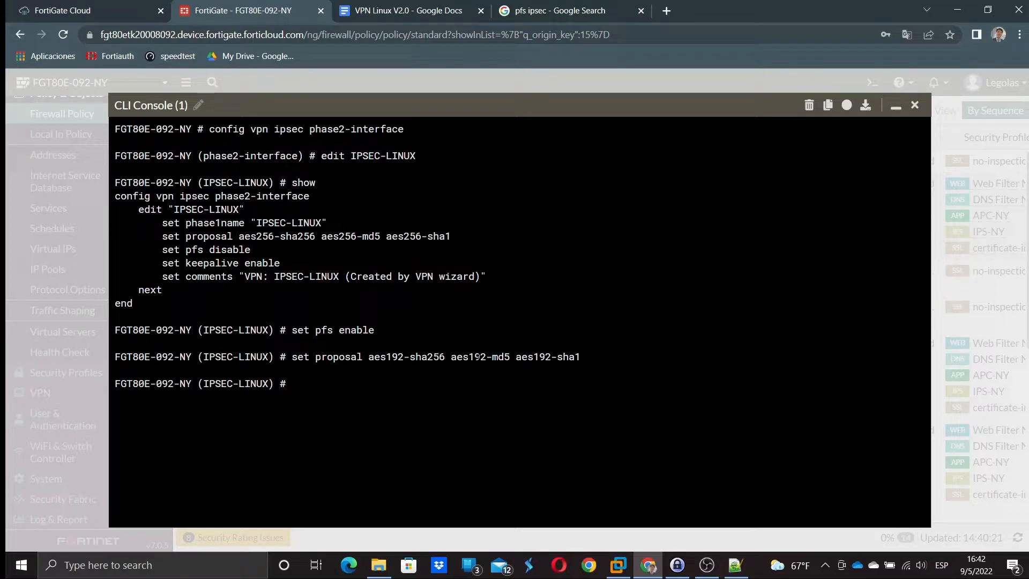
- Save the phase 2 entry with 'end' and recall the phase2-interface config command
text(end)
key(Return)
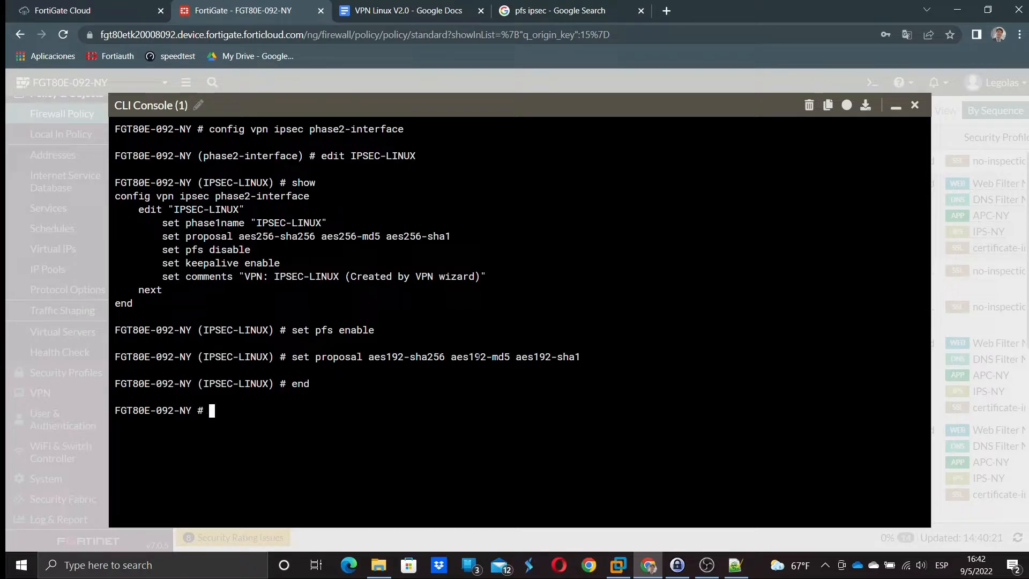
key(Up)
key(Up)
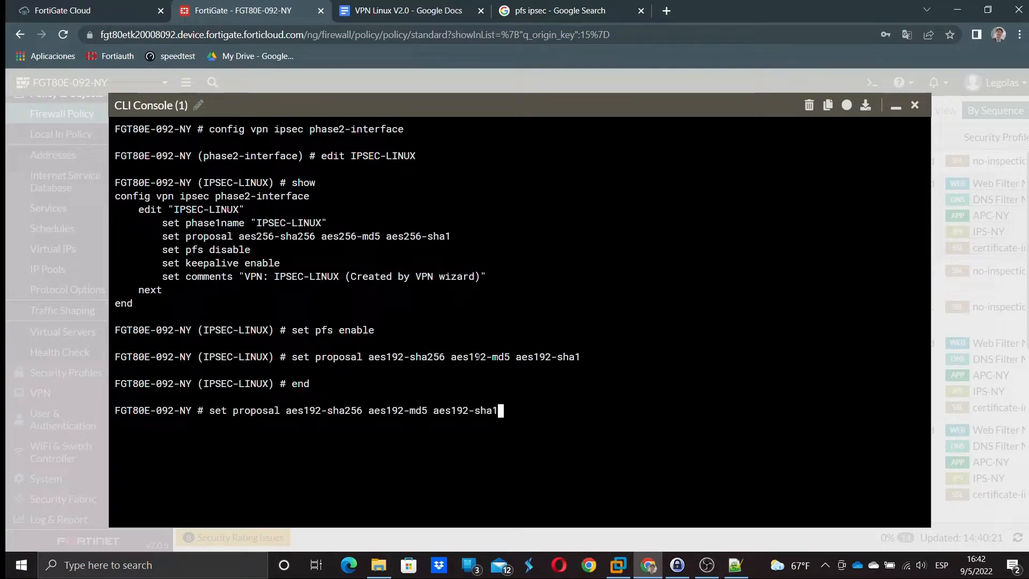
key(Up)
key(Up)
key(Up)
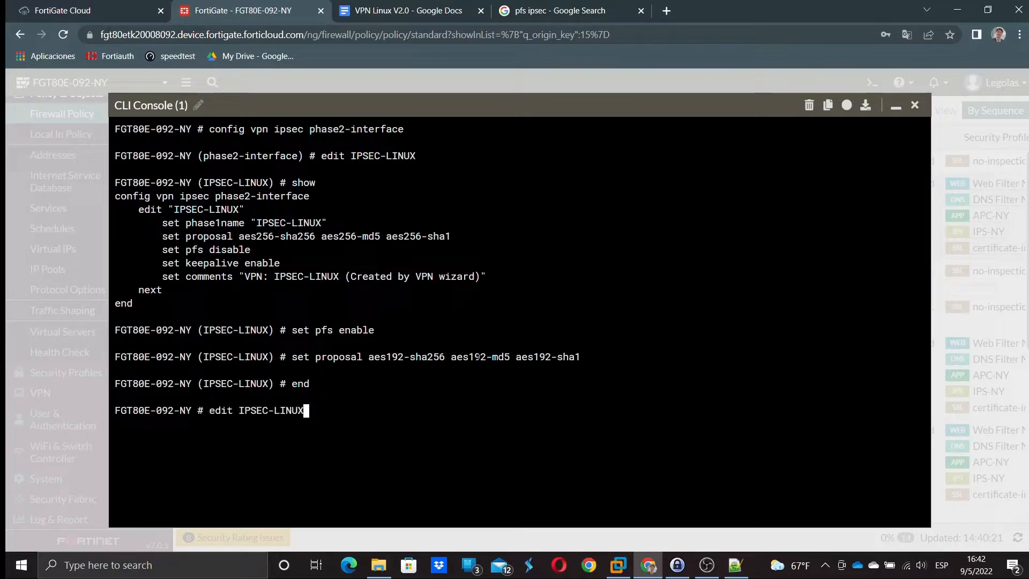
key(Up)
key(Left)
key(Left)
key(Left)
key(Left)
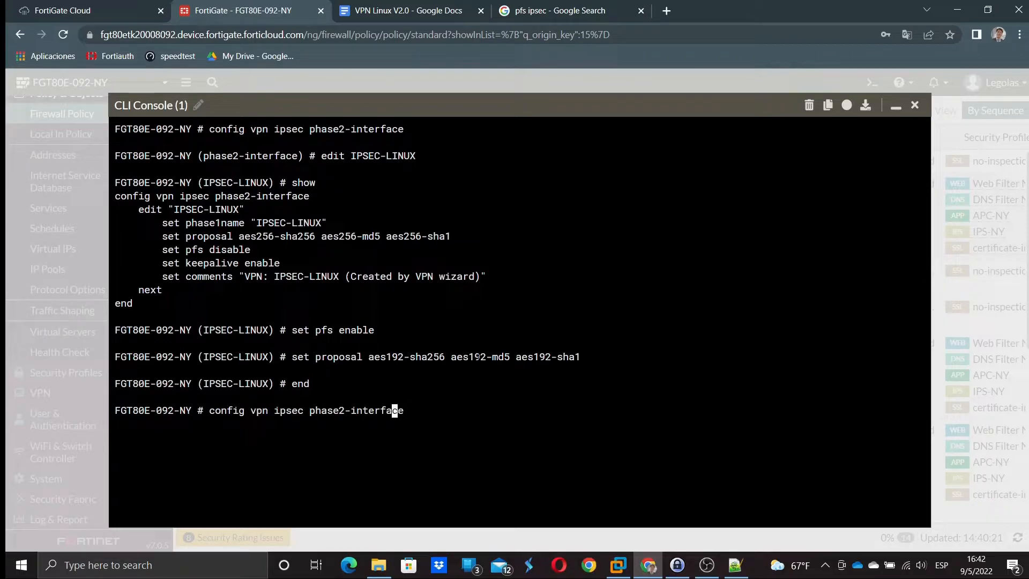
key(Left)
key(Left)
key(Left)
key(Left)
key(Left)
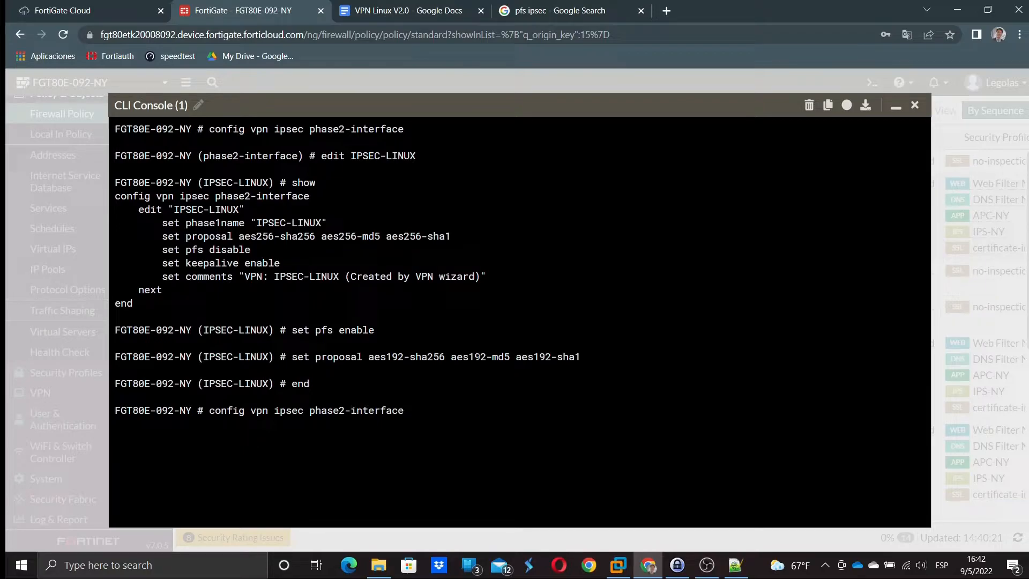
- Enter 'config vpn ipsec phase1-interface', edit IPSEC-LINUX and show its phase 1 settings
key(BackSpace)
text(1)
key(Return)
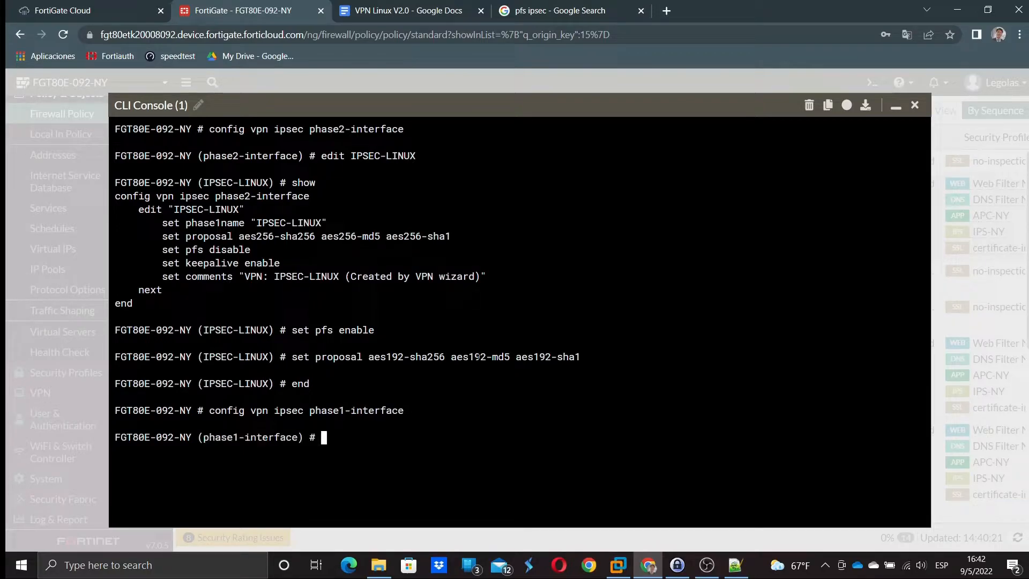
text(edit IPSEC-LINUX)
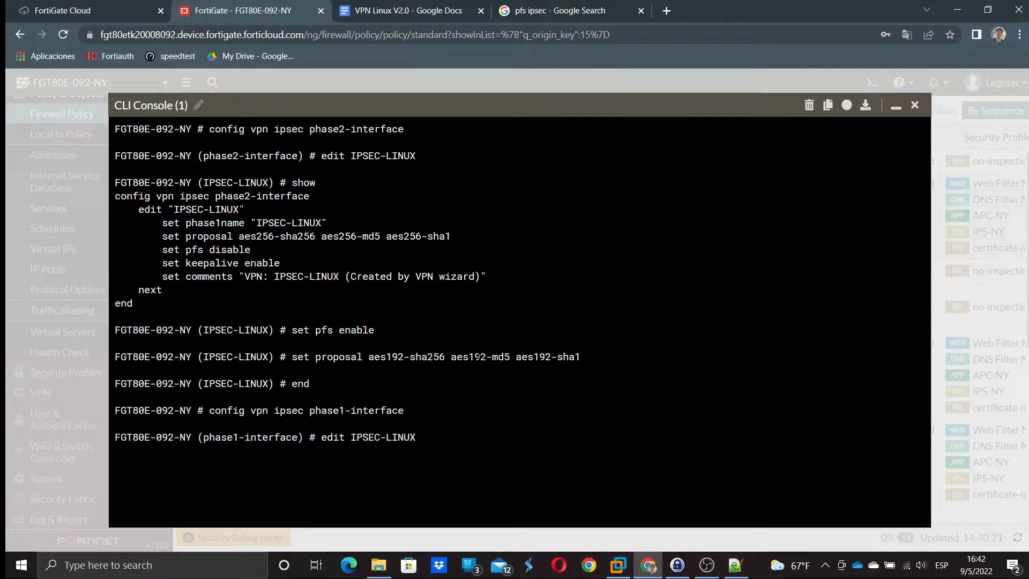
key(Return)
text(show)
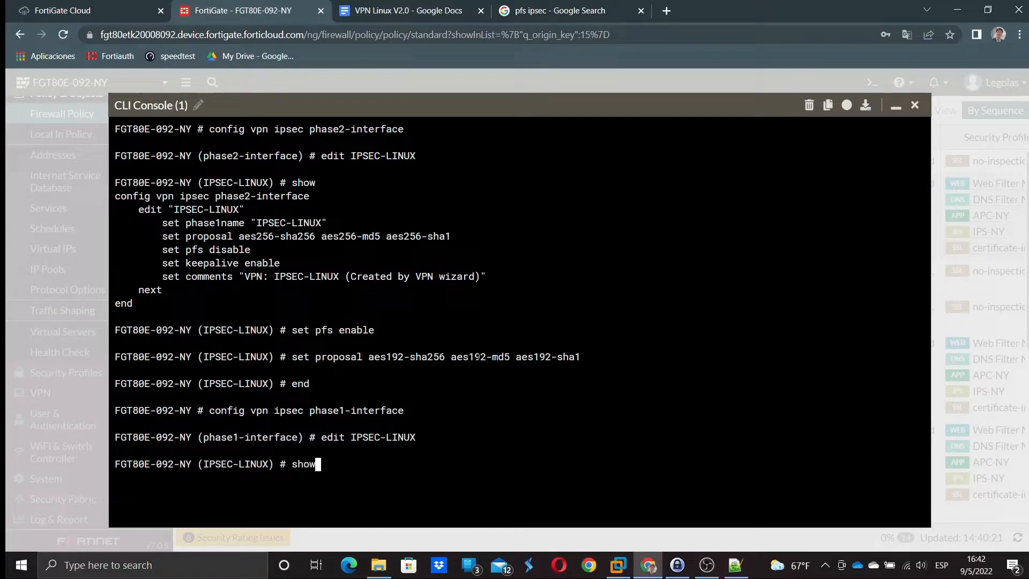
key(Return)
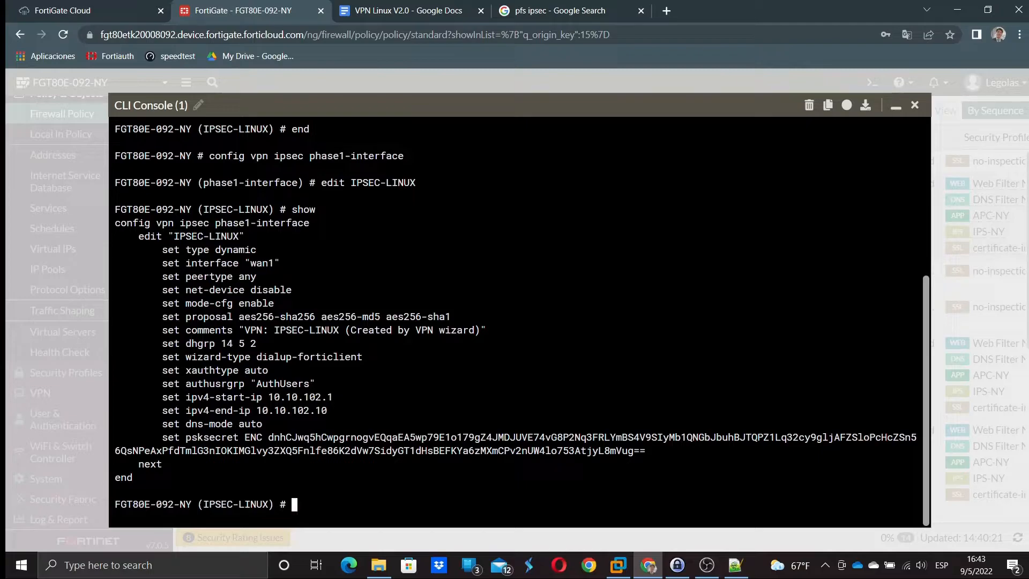
- Copy the phase 1 'set proposal' line onto the command prompt
drag(162, 316, 451, 316)
right_click(434, 316)
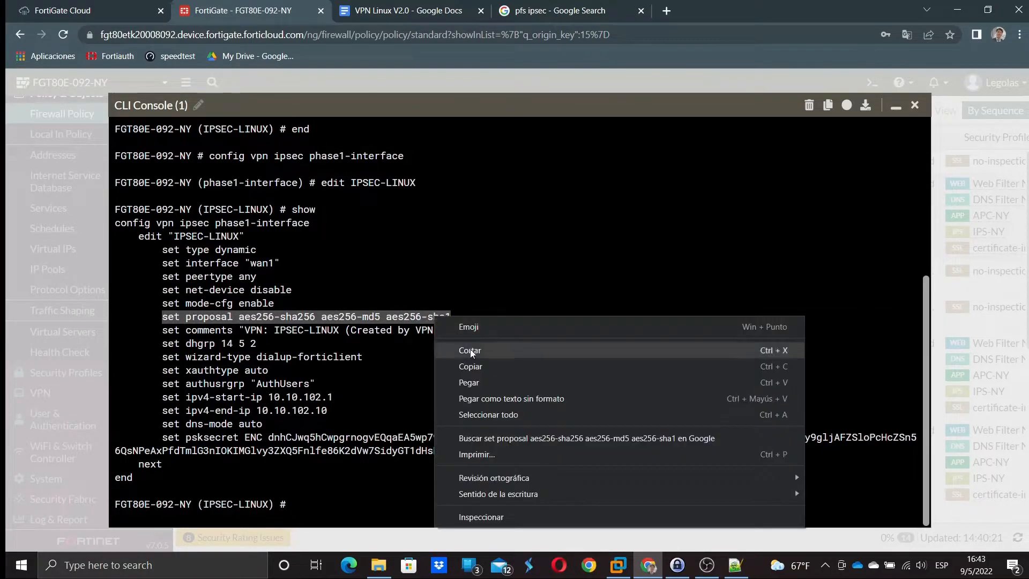
click(493, 365)
right_click(311, 290)
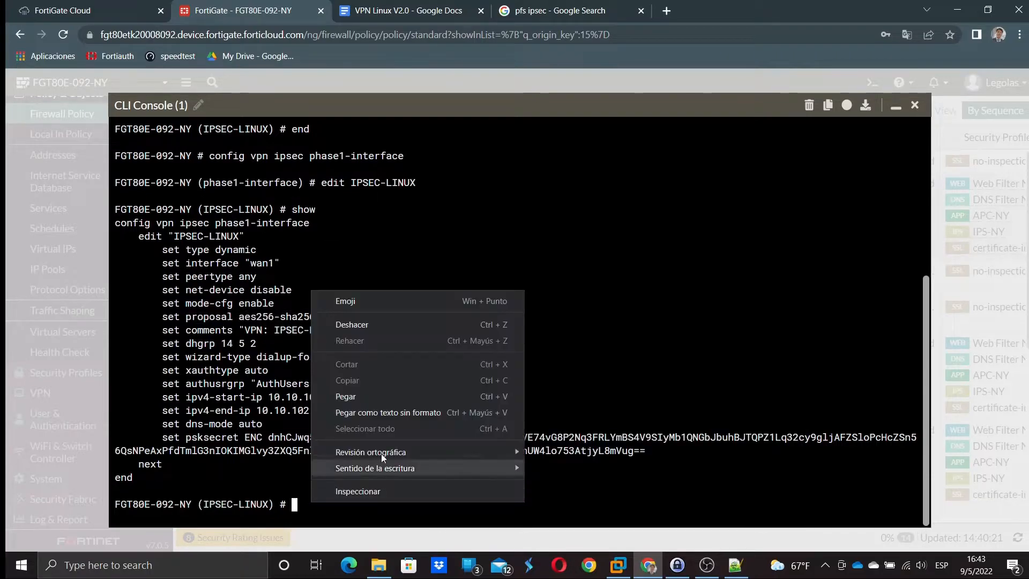
click(332, 395)
- Change the phase 1 proposals to aes192-sha256, aes192-md5 and aes192-sha1 and save with 'end'
key(Left)
key(Left)
key(Left)
key(Left)
key(Left)
key(Right)
key(BackSpace)
key(BackSpace)
key(BackSpace)
text(192)
key(Left)
key(Left)
key(Left)
key(Left)
key(Left)
key(Left)
key(Left)
key(Left)
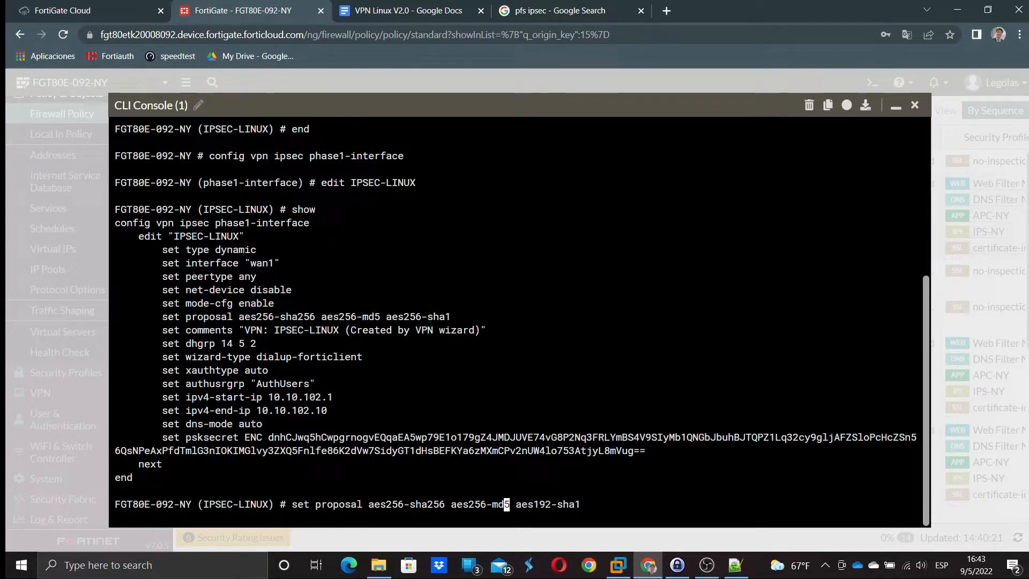
key(Left)
key(Left)
key(BackSpace)
key(BackSpace)
key(BackSpace)
text(192)
key(Left)
key(Left)
key(Left)
key(Left)
key(Left)
key(Left)
key(Left)
key(Left)
key(Left)
key(Left)
key(Left)
key(Left)
key(Left)
key(Left)
key(BackSpace)
key(BackSpace)
key(BackSpace)
text(192)
key(Return)
text(end)
key(Return)
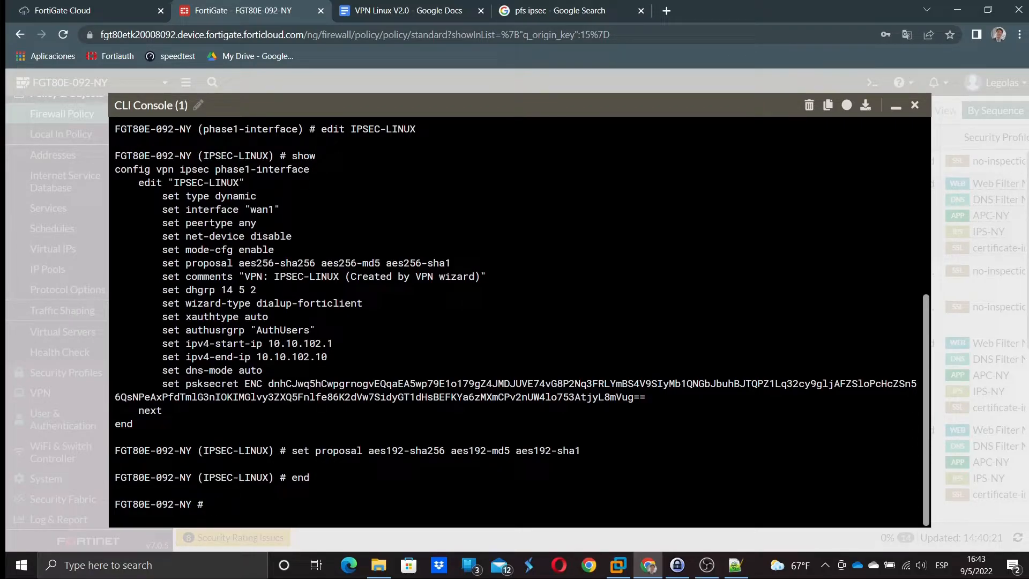
- Close the CLI Console and log in to the Ubuntu virtual machine with the user password
click(913, 107)
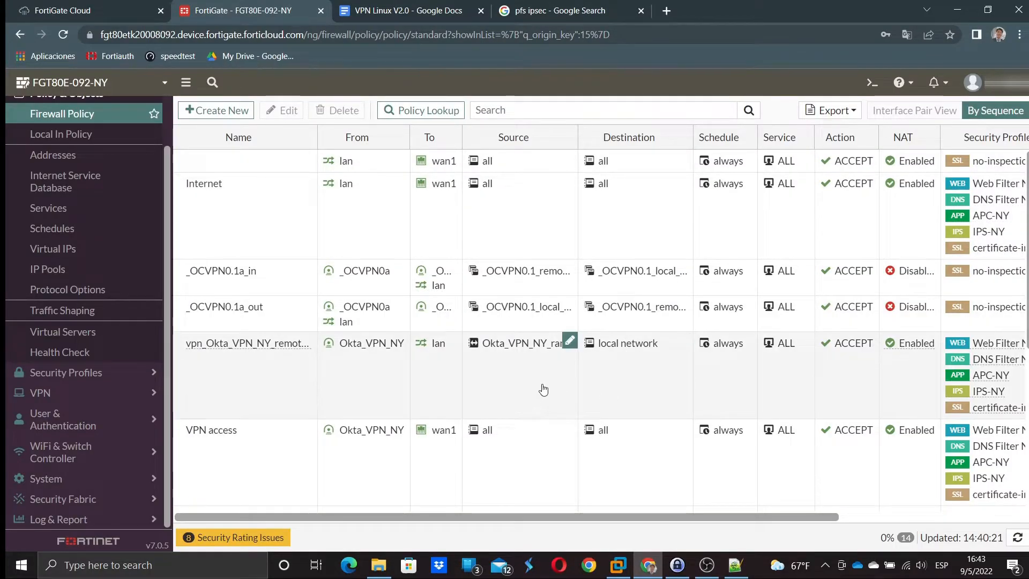
click(618, 565)
click(369, 248)
text(*******)
key(Return)
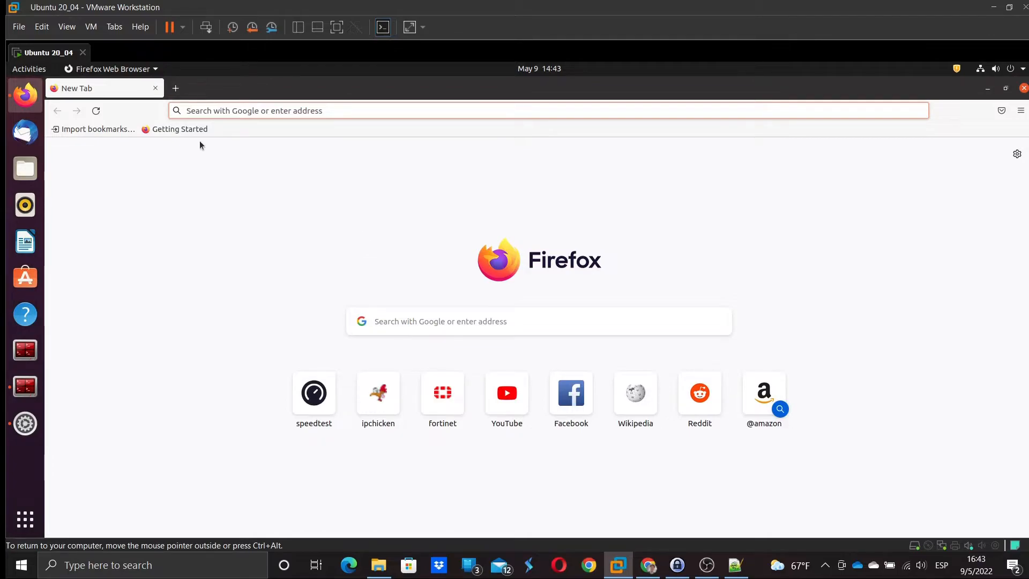
- Open a terminal, become root with 'sudo su', and start the 'nano /etc/ipsec.conf' command
click(25, 385)
text(sudo su)
key(Return)
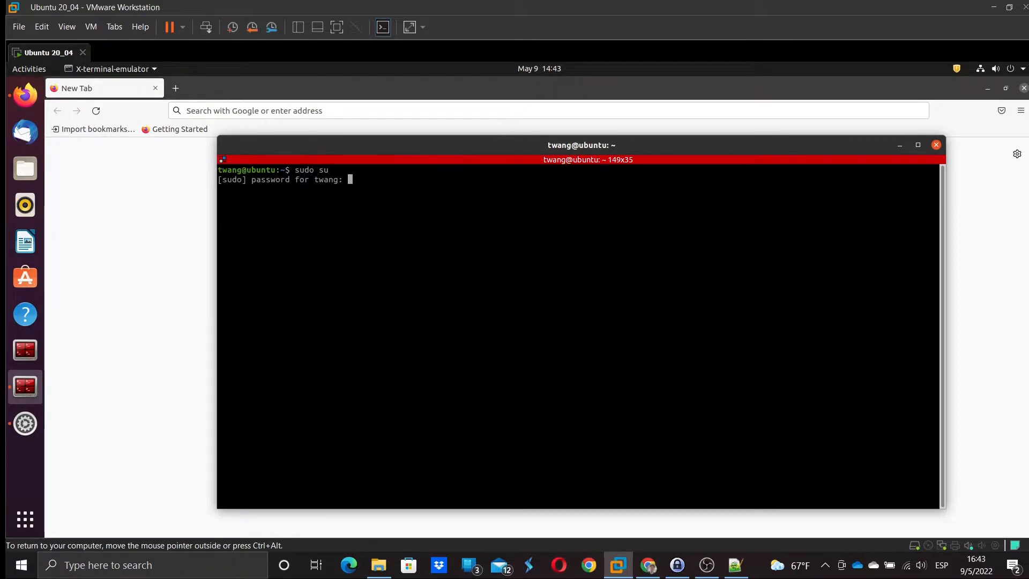
key(Return)
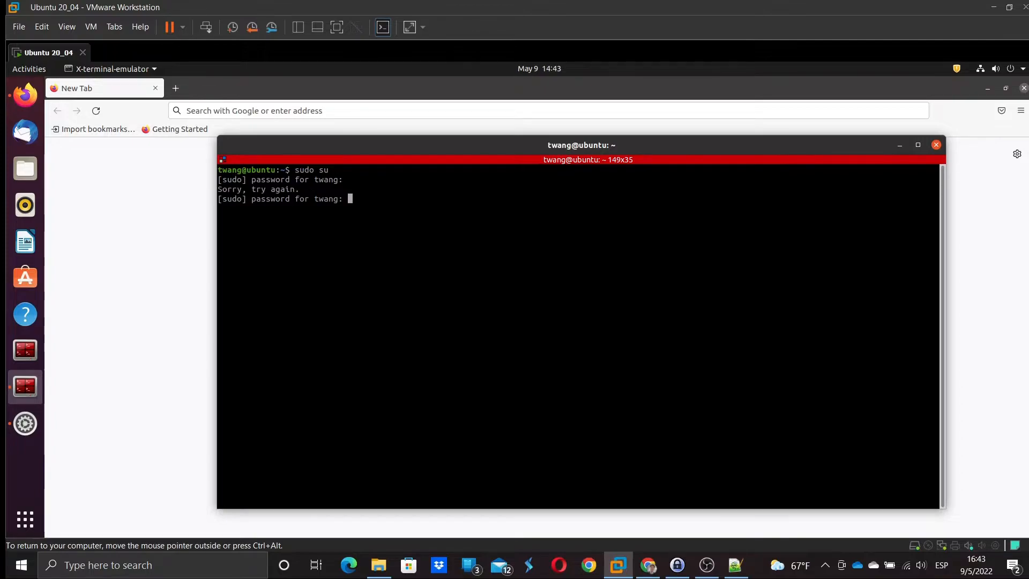
key(Return)
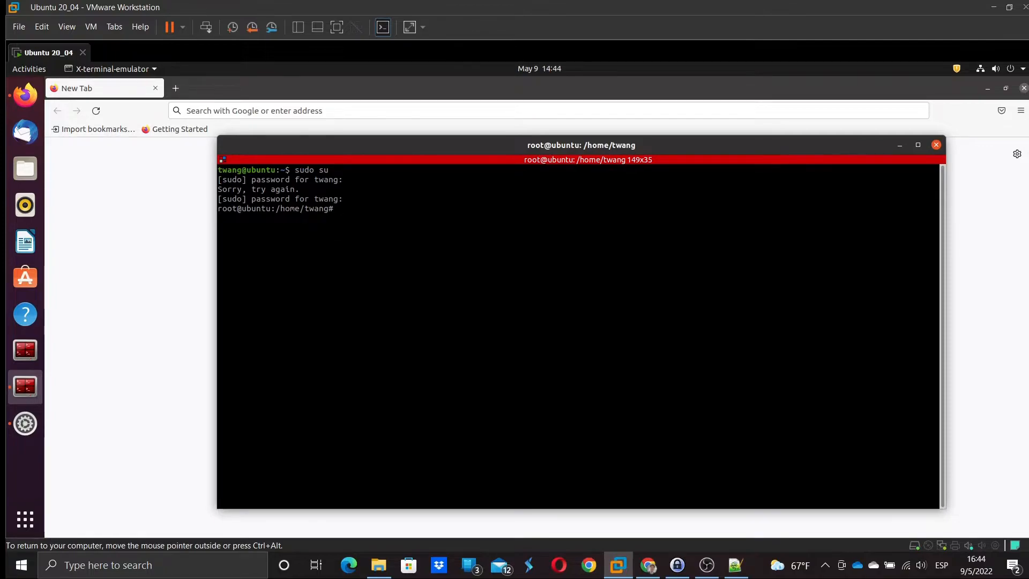
text(nan)
text(o /etc/)
text(ipsec.co)
text(n)
- Correct the file name and open /etc/ipsec.conf in nano
key(BackSpace)
key(BackSpace)
key(BackSpace)
text(se)
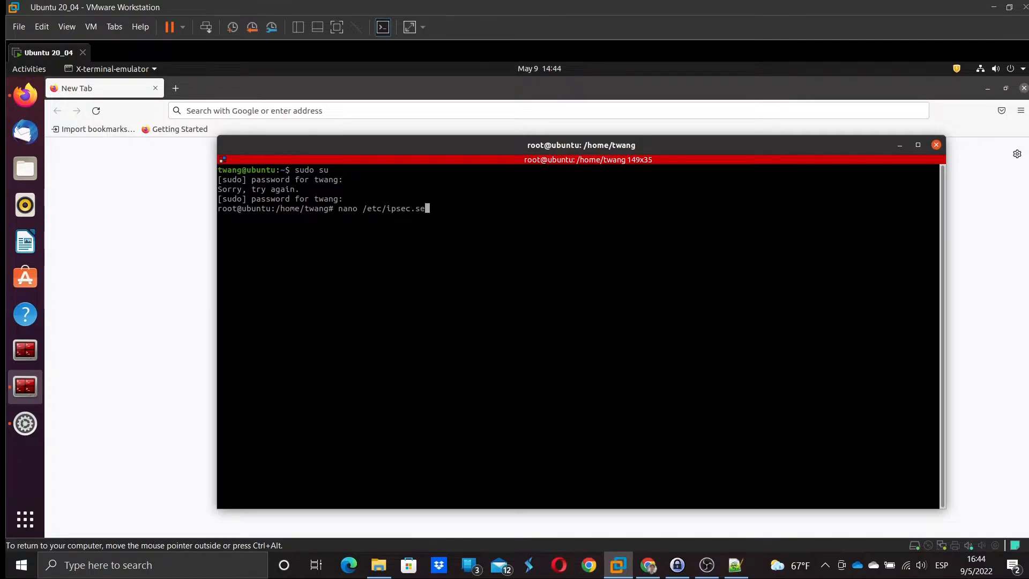
key(Tab)
key(BackSpace)
key(BackSpace)
key(BackSpace)
key(BackSpace)
key(BackSpace)
key(BackSpace)
text(conf)
key(BackSpace)
key(BackSpace)
key(BackSpace)
key(BackSpace)
text(se)
key(Tab)
key(BackSpace)
key(BackSpace)
key(BackSpace)
key(BackSpace)
key(BackSpace)
key(BackSpace)
key(BackSpace)
key(BackSpace)
text(conf)
key(Return)
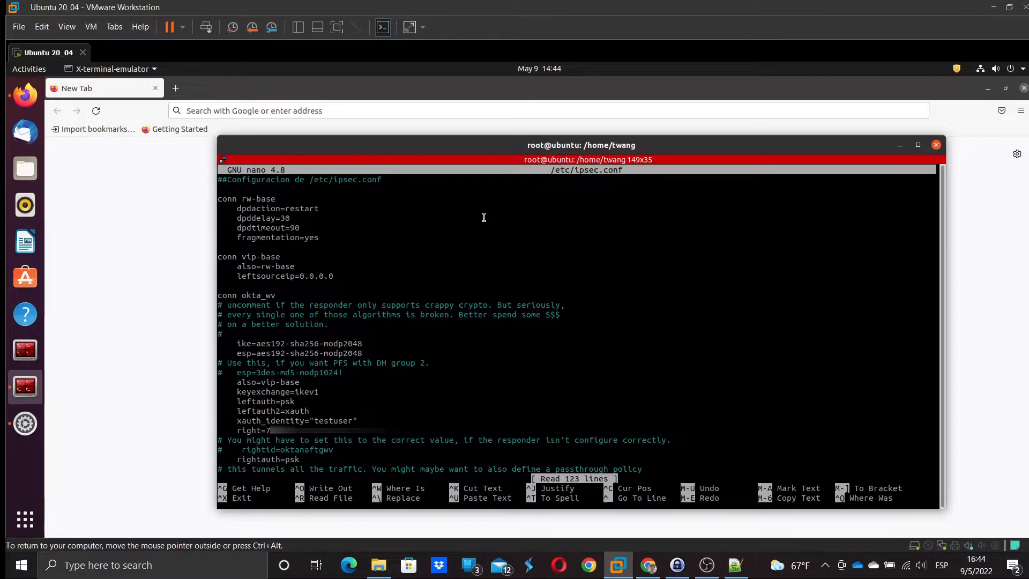
- Highlight the conn rw-base block and its dpdaction, dpddelay and dpdtimeout settings
text(#)
double_click(227, 199)
click(270, 200)
drag(243, 199, 275, 199)
click(287, 223)
drag(234, 200, 319, 232)
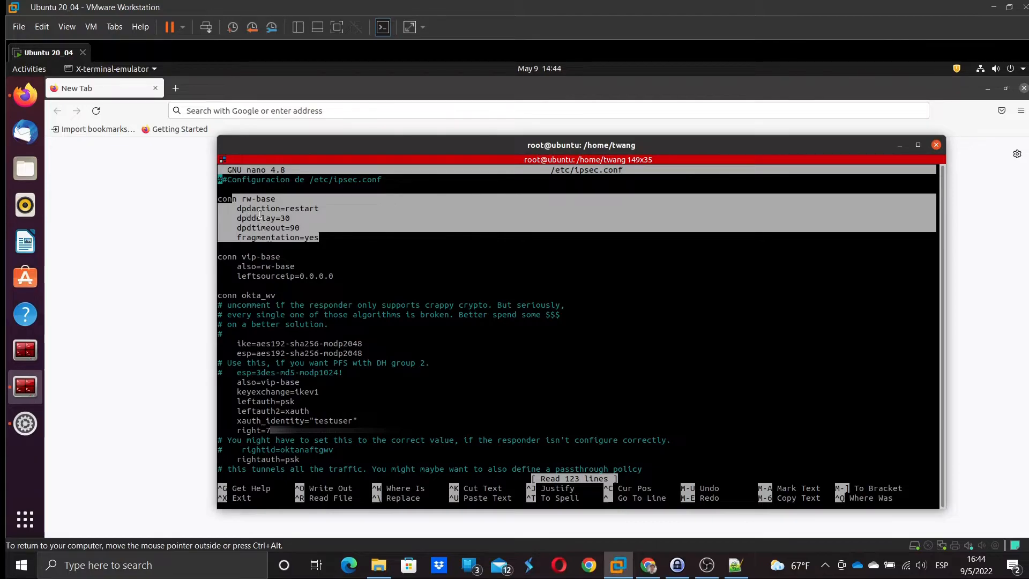
click(279, 217)
drag(237, 208, 279, 218)
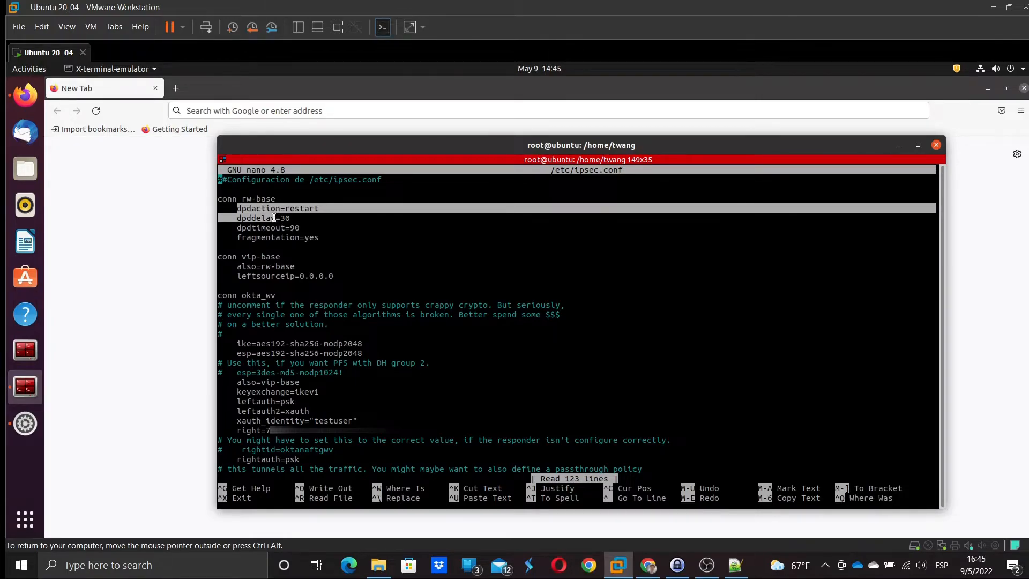
drag(275, 217, 275, 227)
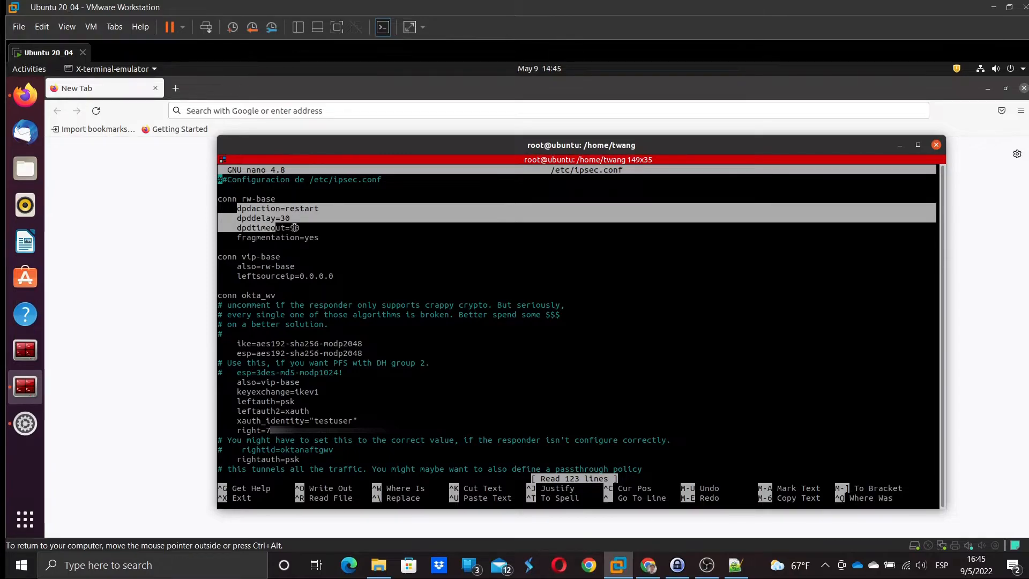
click(295, 227)
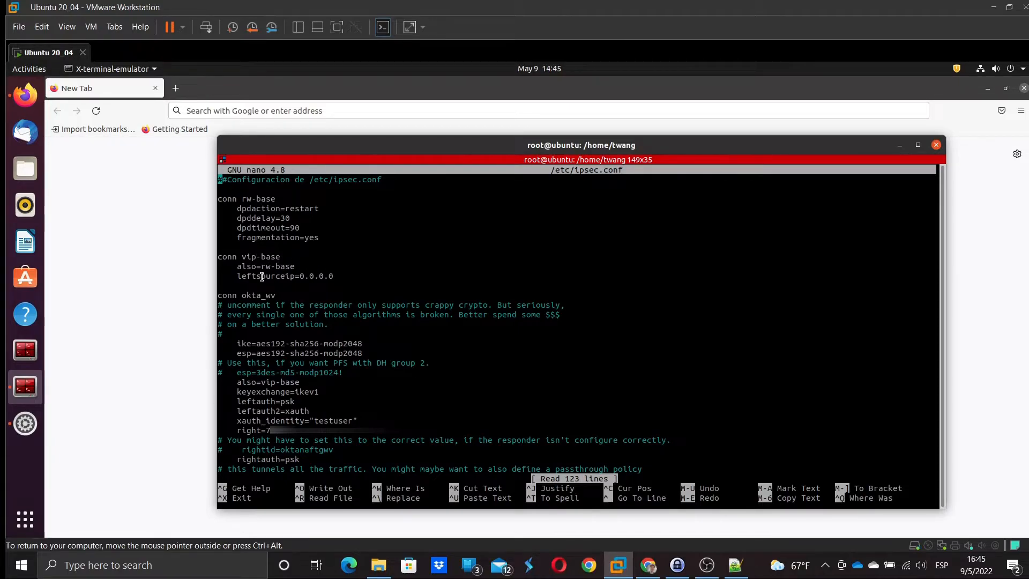
drag(241, 257, 272, 264)
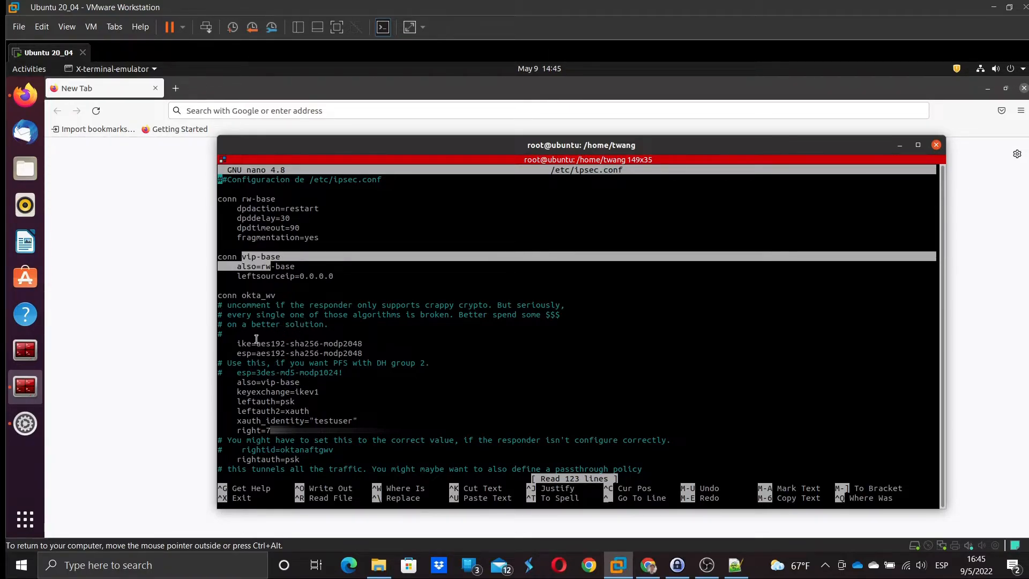
click(279, 292)
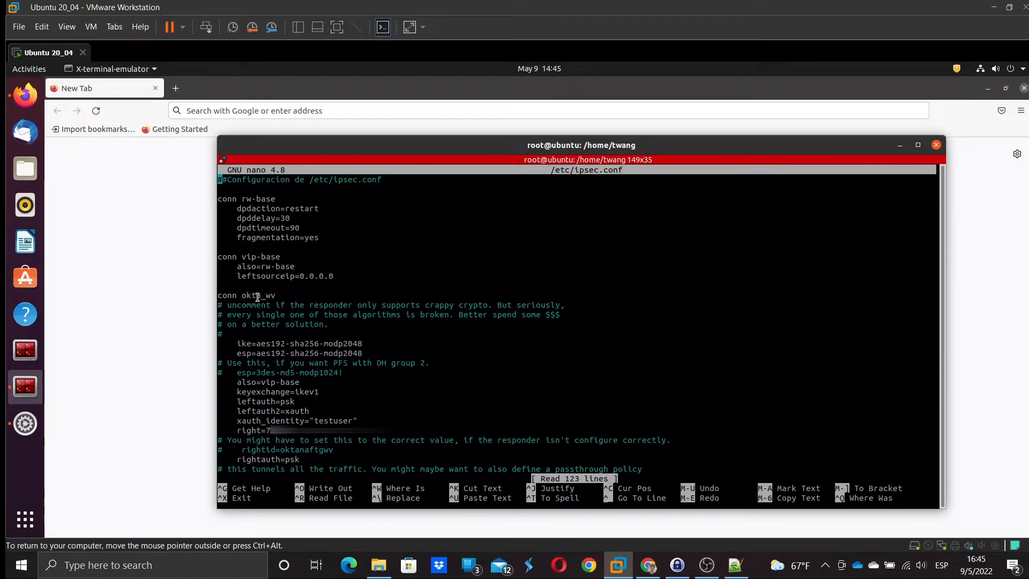
drag(227, 257, 250, 256)
click(270, 292)
drag(265, 257, 258, 260)
double_click(250, 268)
click(264, 264)
drag(263, 265, 284, 264)
drag(247, 200, 321, 241)
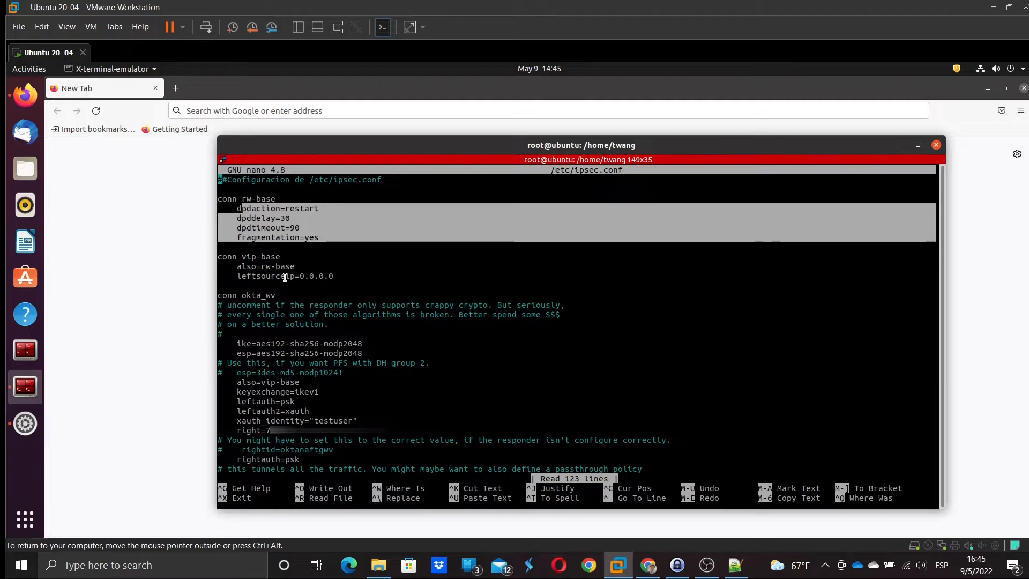
click(285, 271)
drag(273, 267, 289, 266)
drag(238, 208, 318, 237)
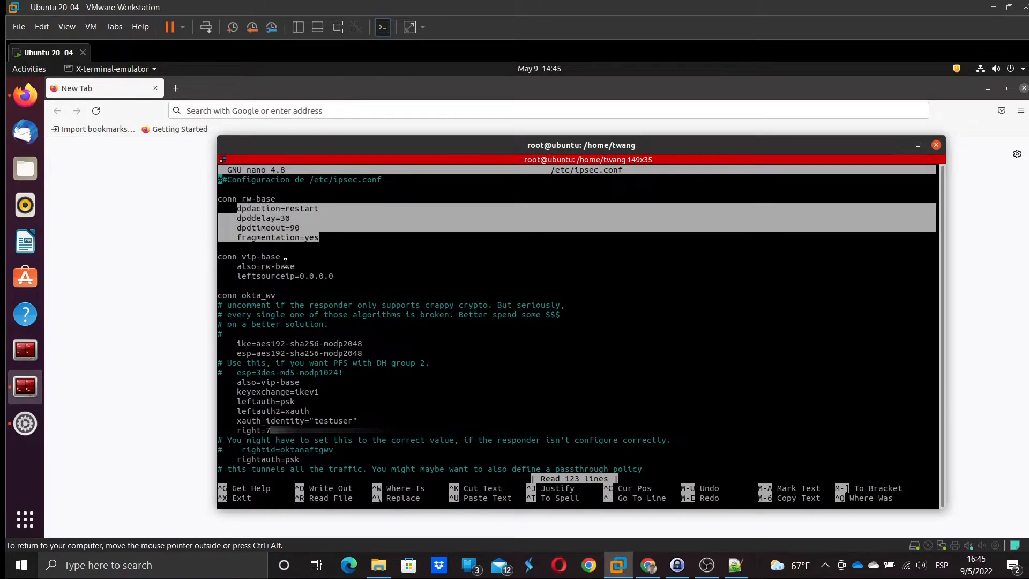
click(260, 278)
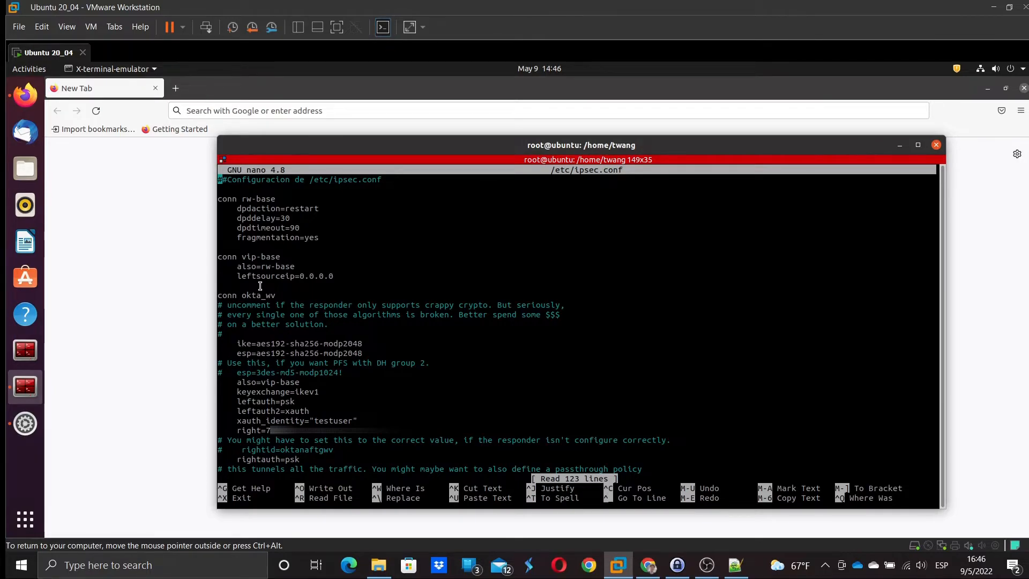
- Add a # comment marker and remove the blank line under the heading comment
key(ctrl+t)
text(#)
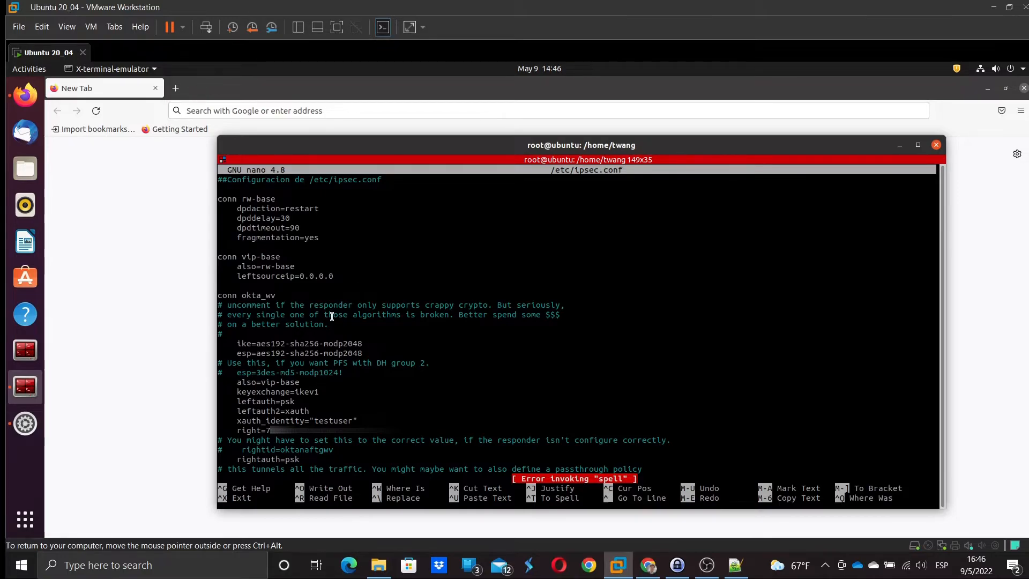
key(Down)
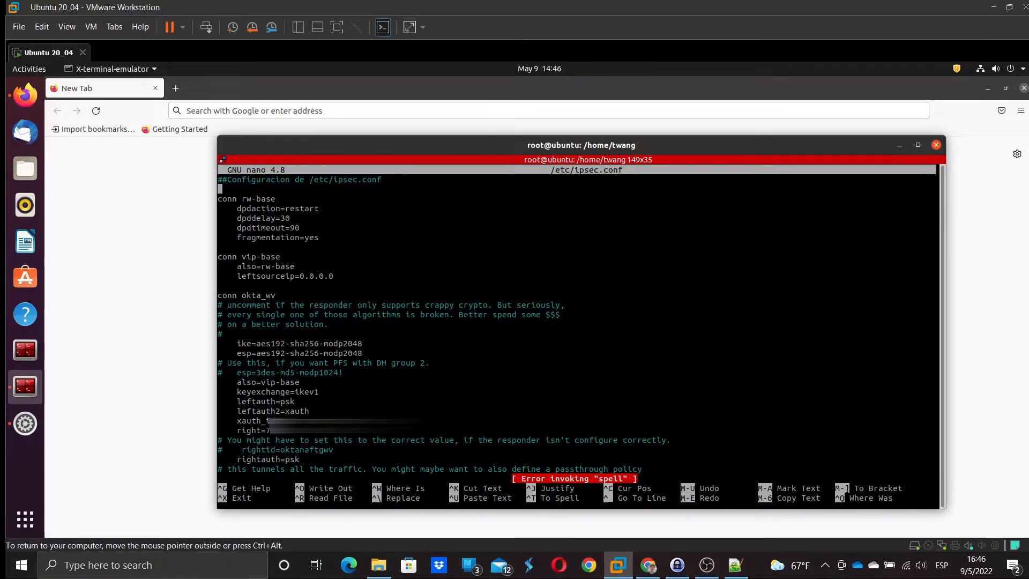
key(BackSpace)
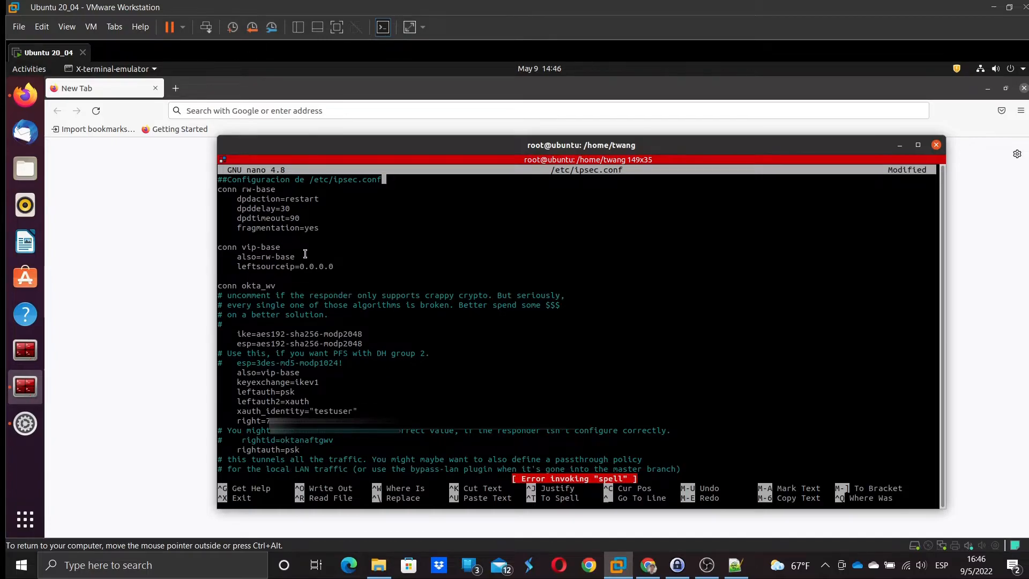
key(Down)
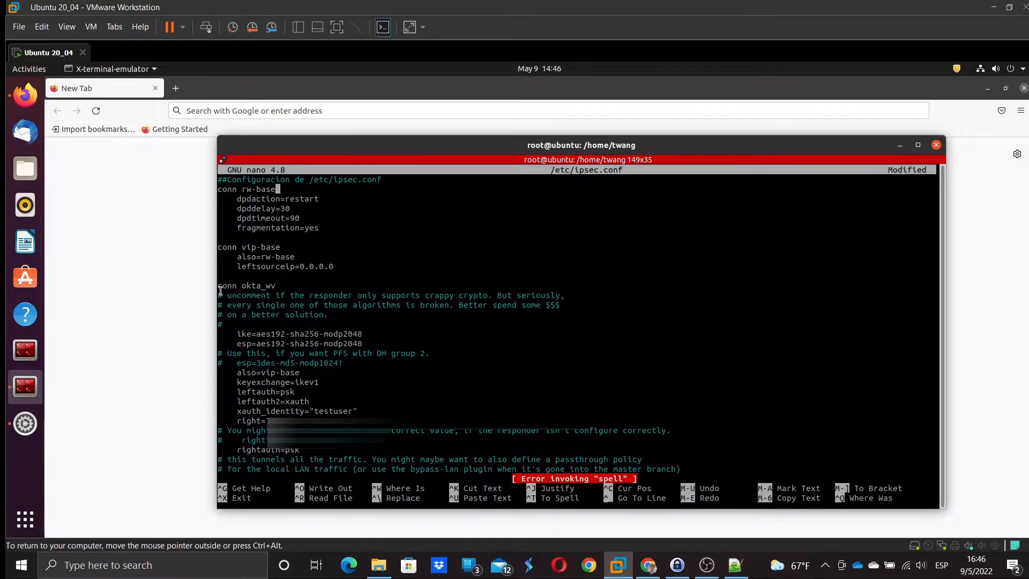
- Copy the entire conn okta_pe block, through its auto=add line, to the clipboard
drag(219, 285, 321, 455)
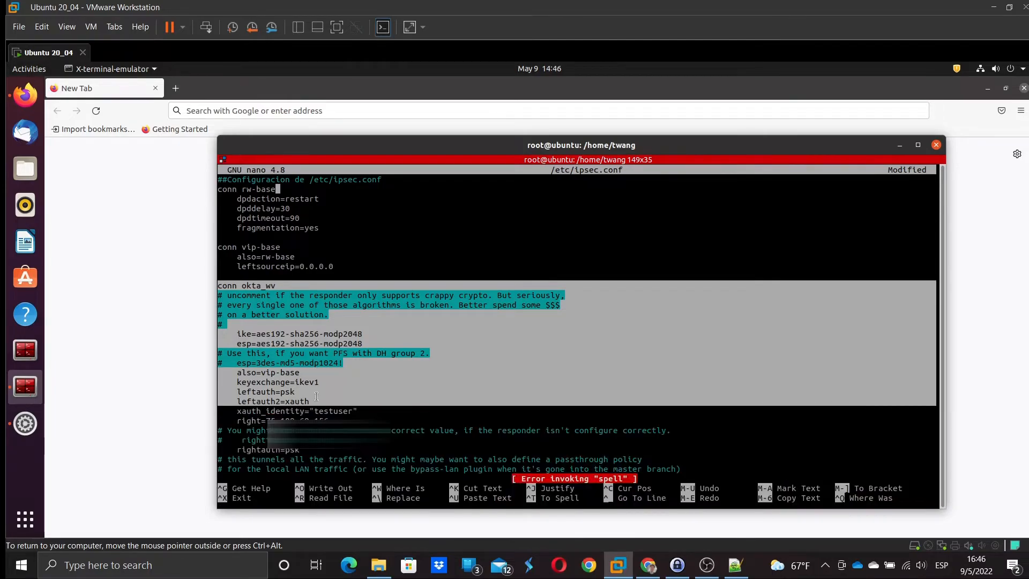
click(321, 455)
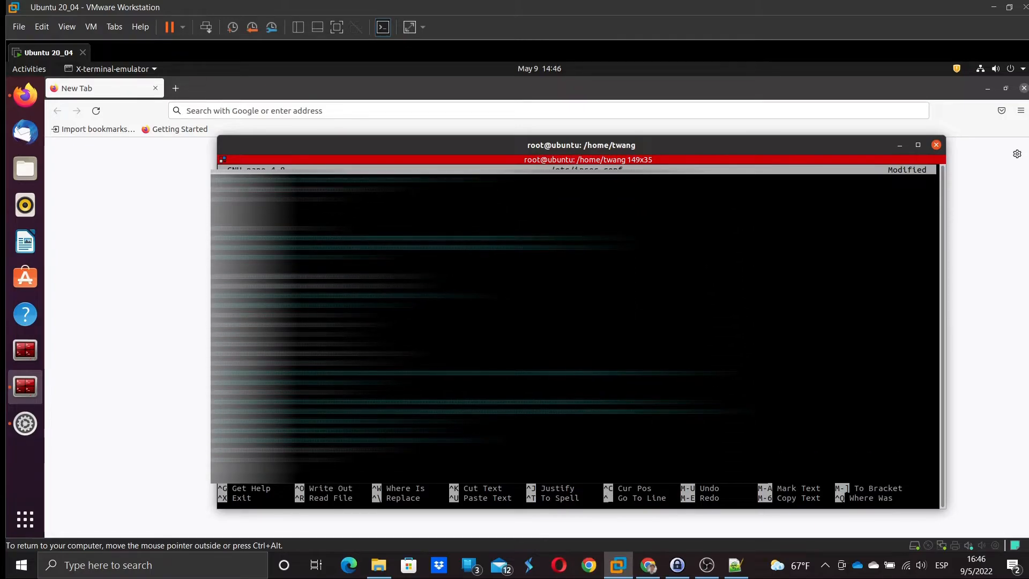
drag(218, 228, 318, 455)
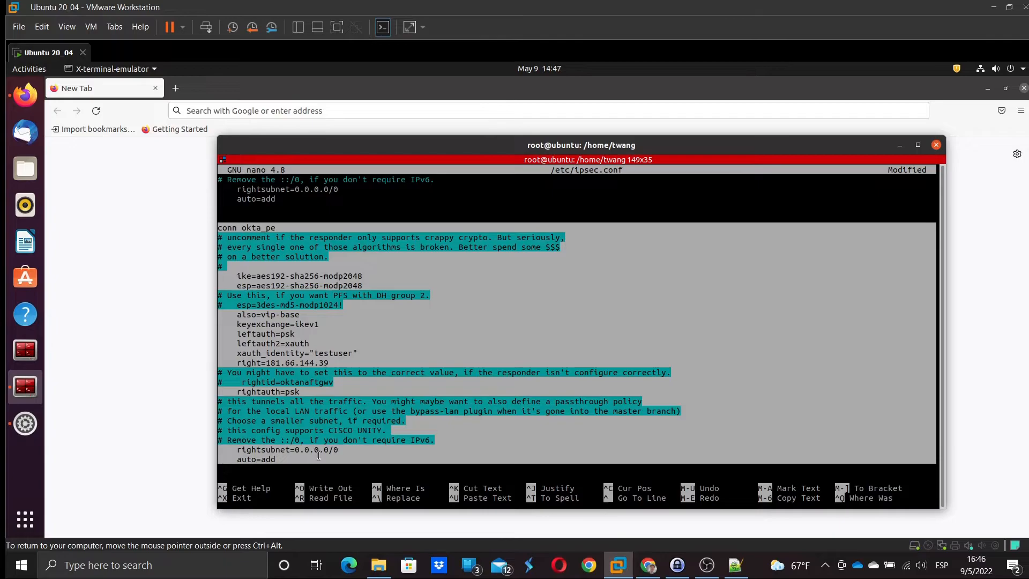
right_click(311, 290)
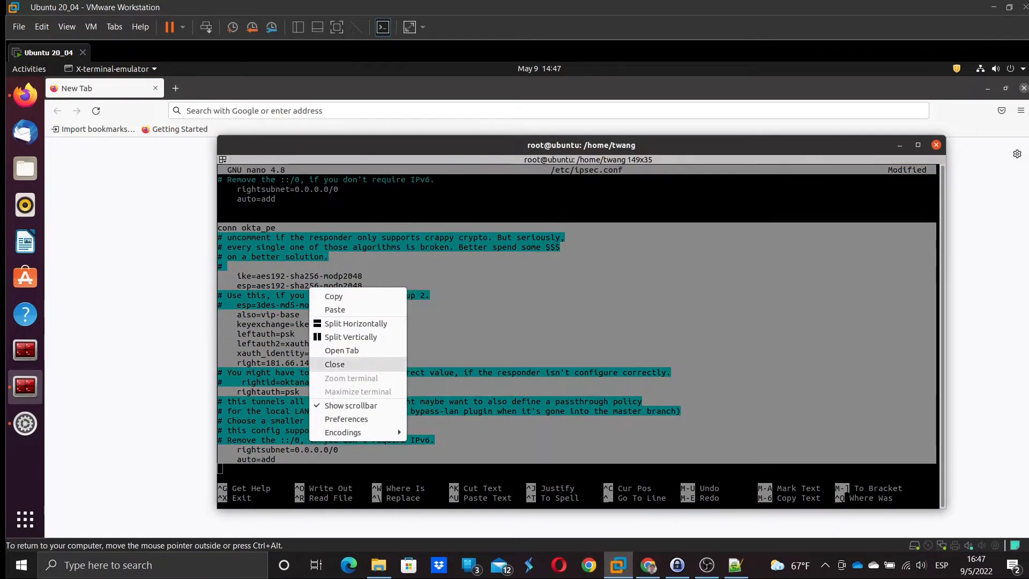
click(375, 296)
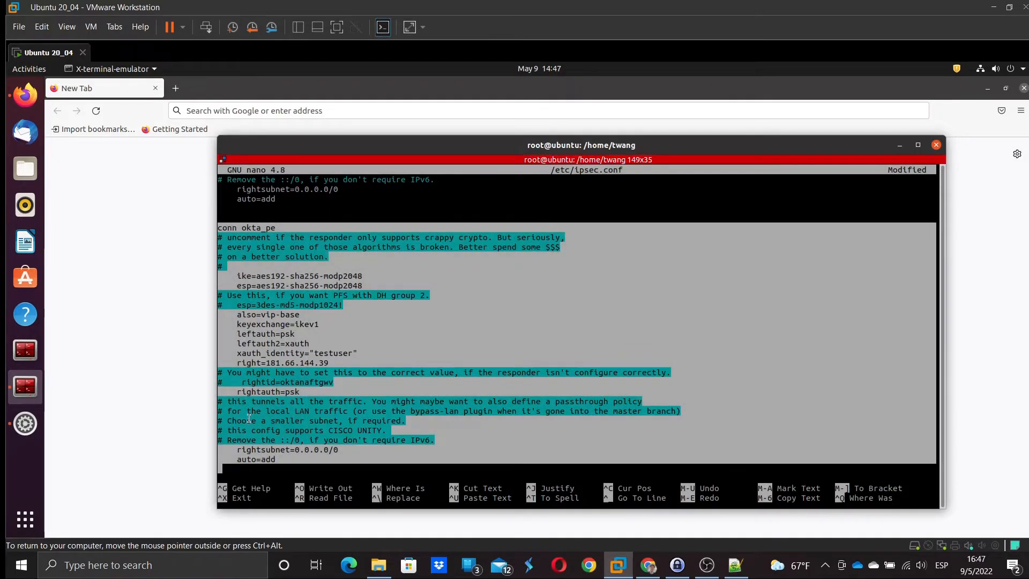
click(256, 471)
click(734, 564)
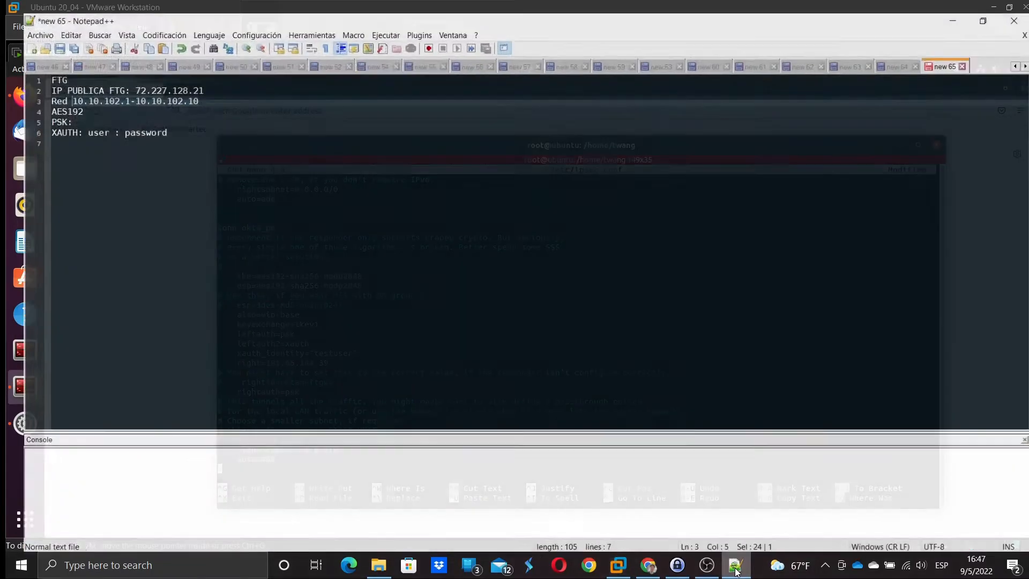
drag(125, 78, 189, 78)
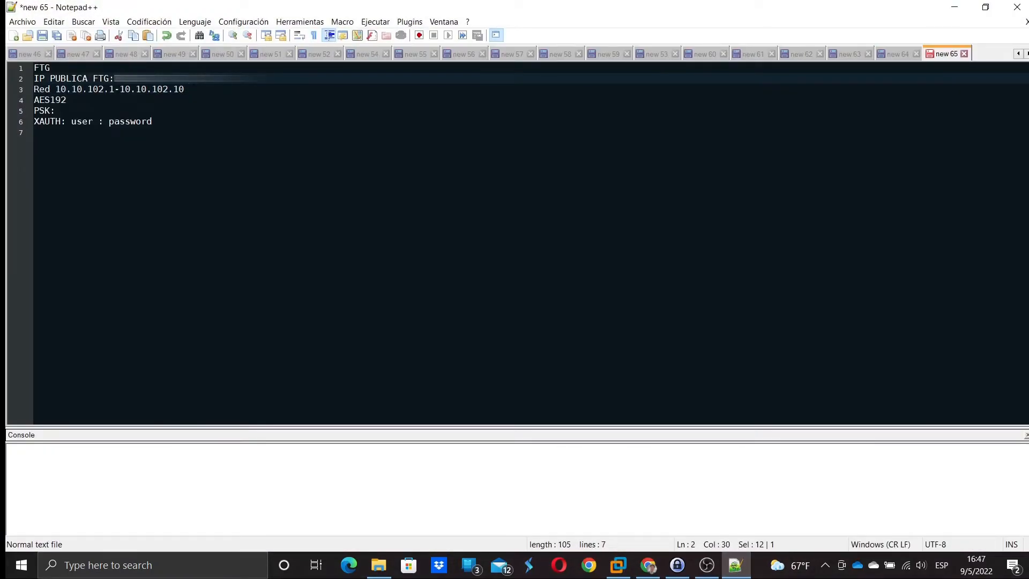
click(954, 7)
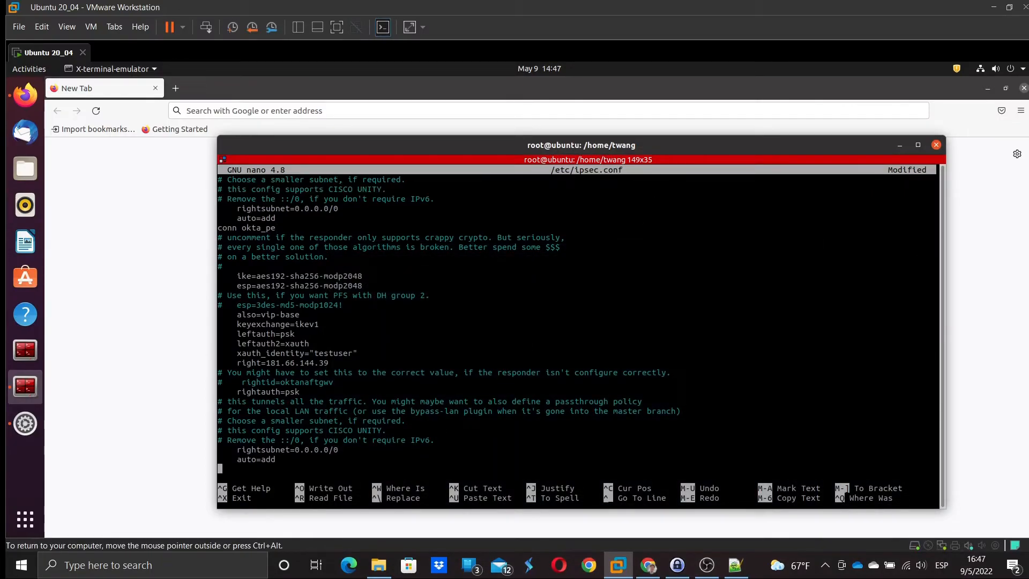
- Rename the pasted connection from okta_pe to okta_ny, with a blank line above it
key(Up)
key(Up)
key(Up)
key(Up)
key(Up)
key(Up)
key(Up)
key(Up)
key(Up)
key(Up)
key(Up)
key(Up)
key(Up)
key(Up)
key(Up)
key(Up)
key(Up)
key(Up)
key(Up)
key(Up)
key(Return)
key(Right)
key(Right)
key(Right)
key(Right)
key(Right)
key(Right)
key(Right)
key(Right)
key(Right)
key(Right)
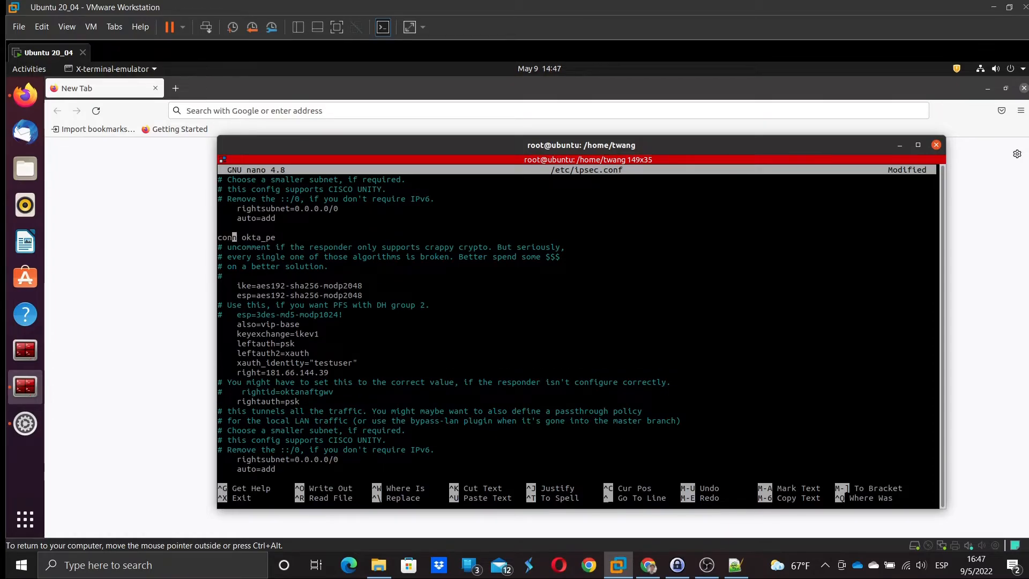
key(Delete)
key(Delete)
text(ny)
- Review the copied settings: modp2048 ike group, also=vip-base and the testuser XAUTH identity
key(Down)
key(Down)
key(Down)
key(Down)
key(Down)
key(Right)
key(Right)
key(Right)
key(Right)
key(Right)
key(Down)
drag(328, 285, 353, 288)
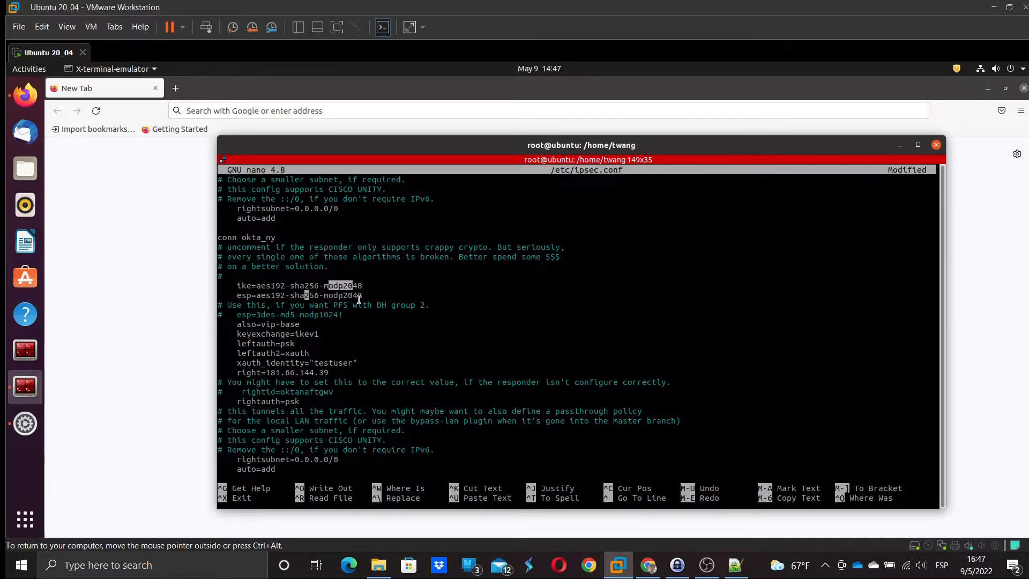
click(364, 294)
key(Up)
key(Down)
key(Down)
key(Down)
key(Down)
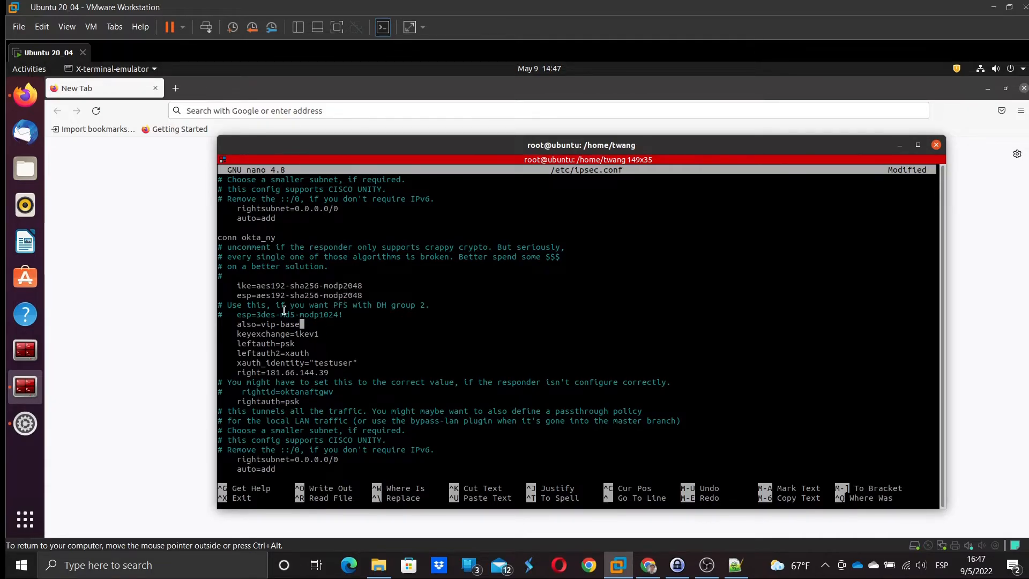
drag(270, 324, 315, 334)
click(282, 347)
click(289, 347)
double_click(329, 363)
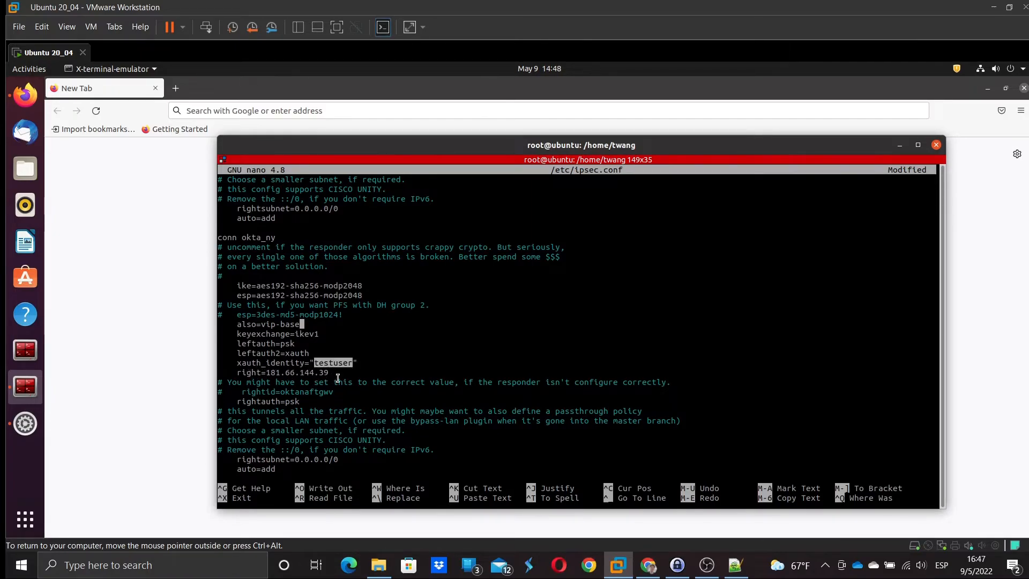
click(343, 368)
- Set right= to the FortiGate public IP copied from the Notepad++ notes
key(Down)
key(Down)
key(Down)
key(Down)
key(Down)
key(Right)
key(Right)
key(Right)
key(Right)
key(Right)
key(BackSpace)
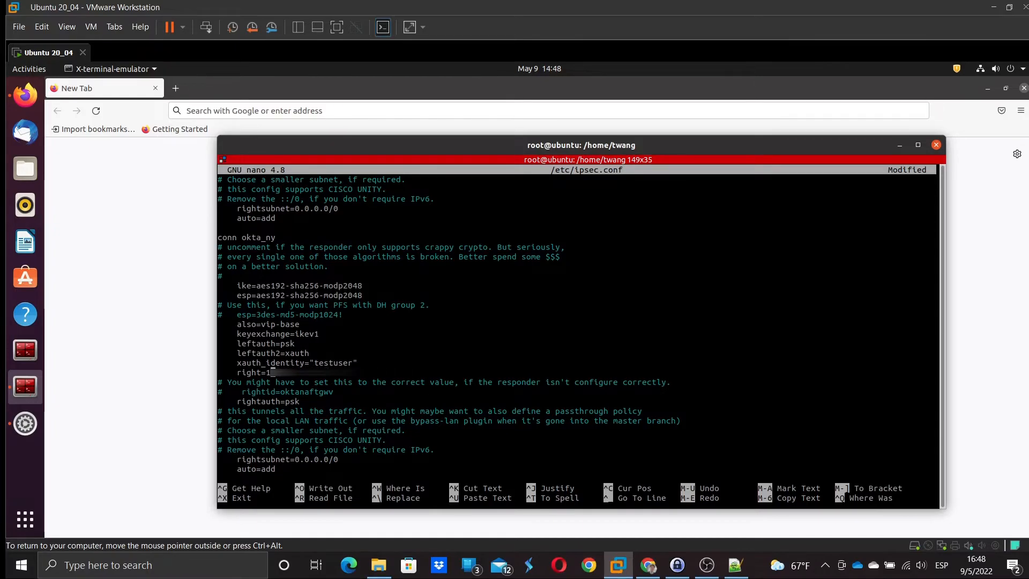
click(735, 565)
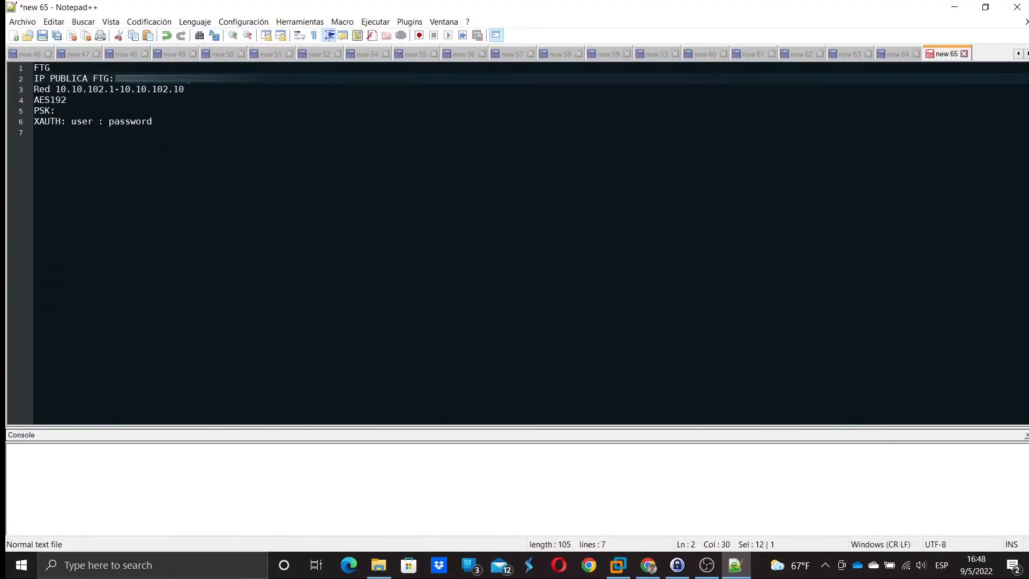
drag(189, 79, 135, 79)
click(618, 564)
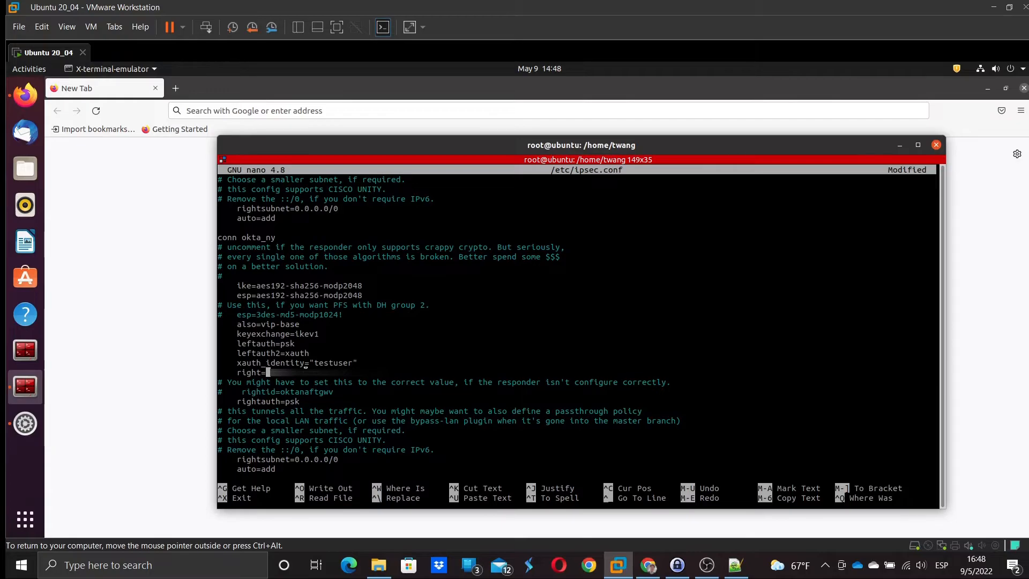
key(ctrl+shift+v)
- Save the changes to /etc/ipsec.conf under its existing name
key(Down)
key(Down)
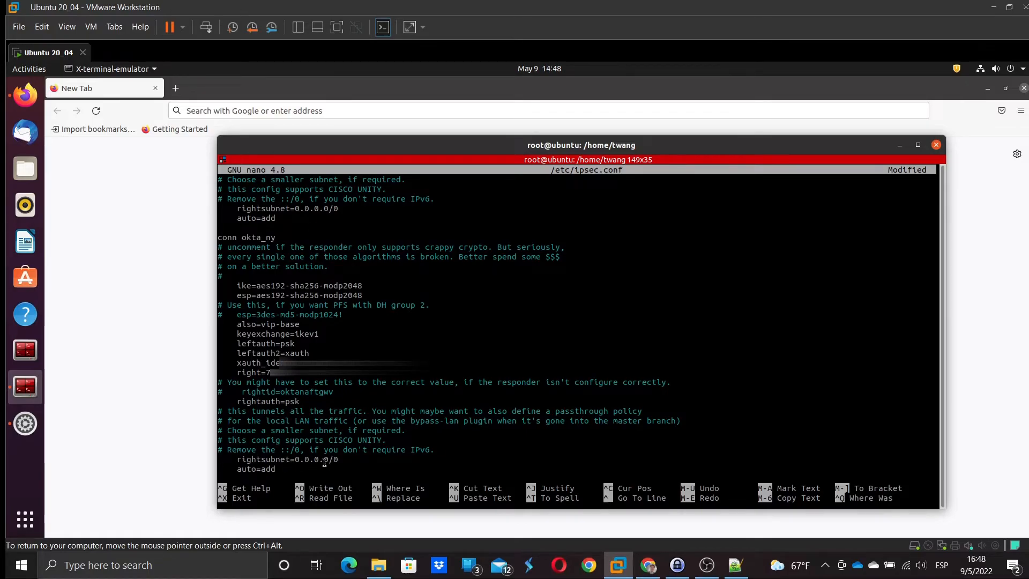
key(Down)
key(Down)
key(Down)
key(Down)
key(Down)
key(Down)
key(Down)
key(Down)
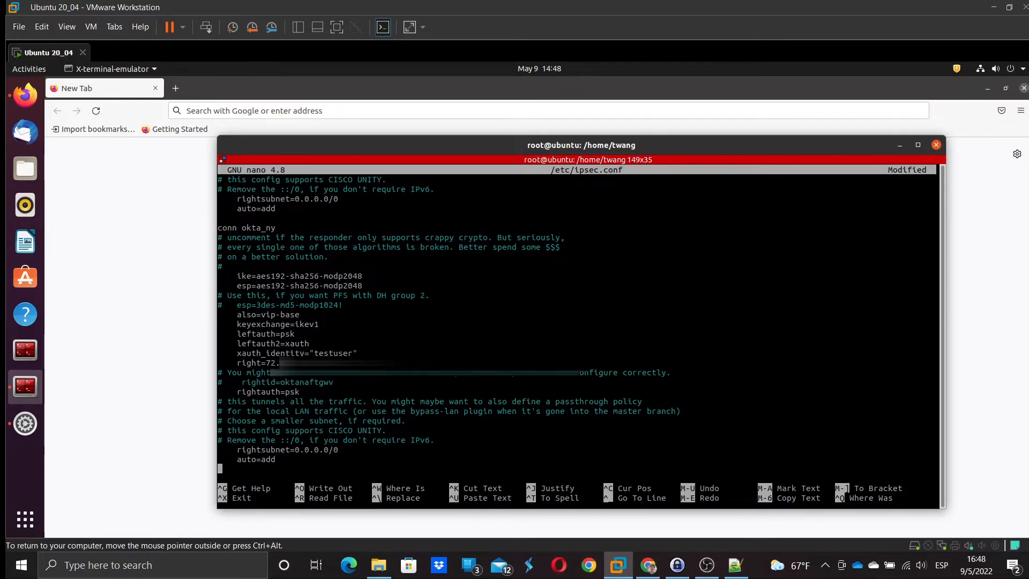
key(Left)
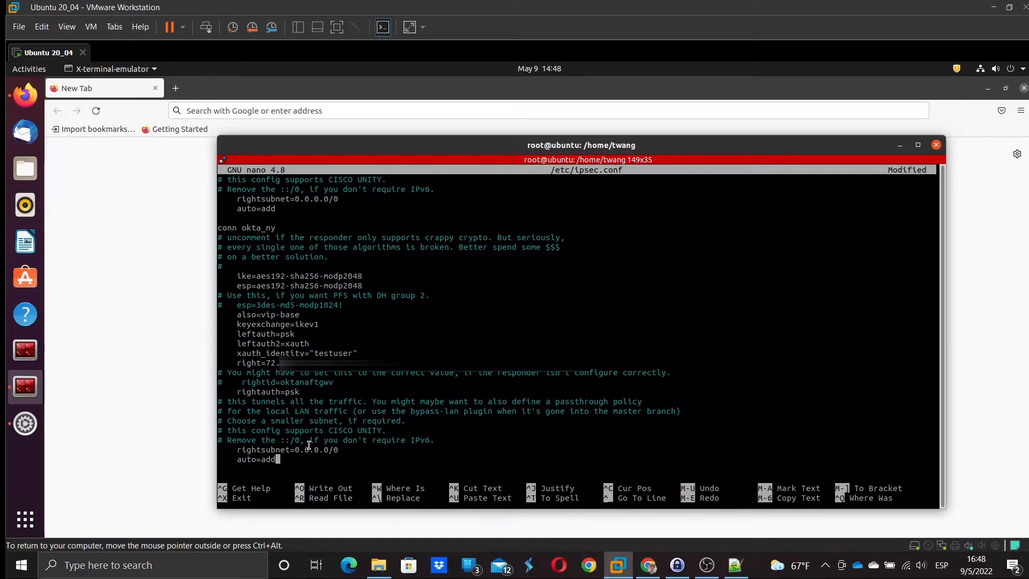
key(ctrl+x)
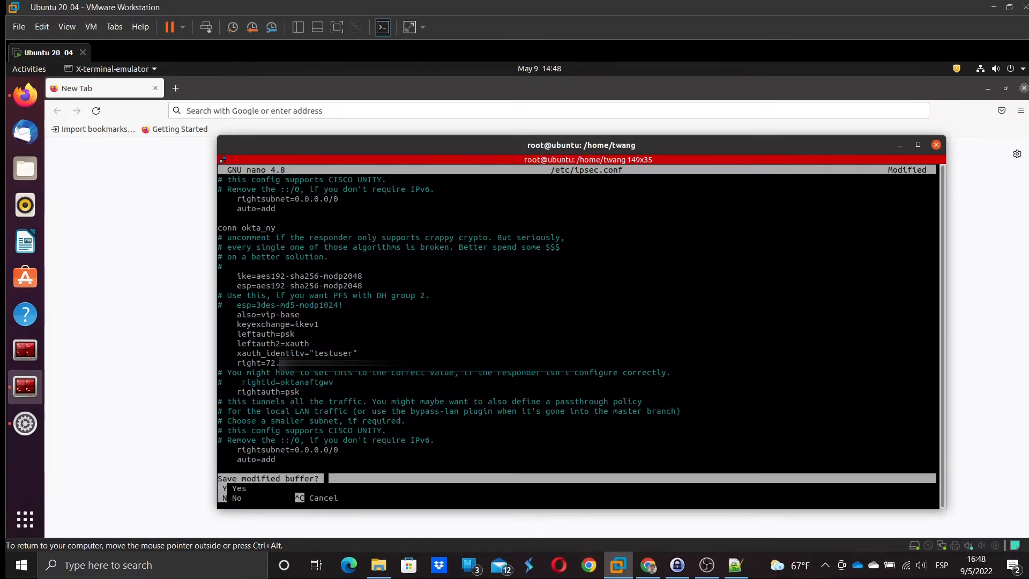
key(y)
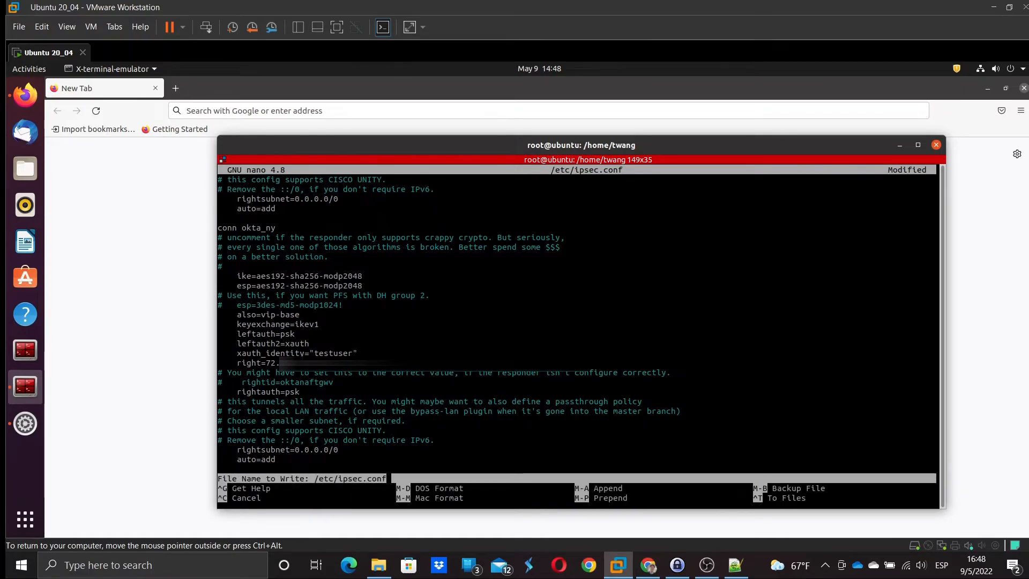
key(Return)
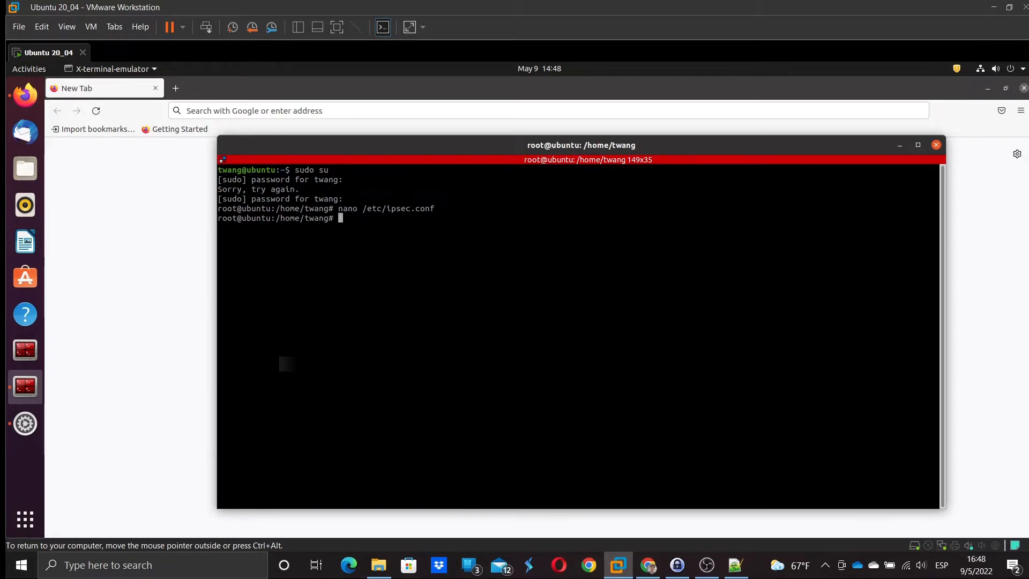
- Open /etc/ipsec.secrets in nano and add a secret entry line with the FortiGate public IP
text(nano /etc/)
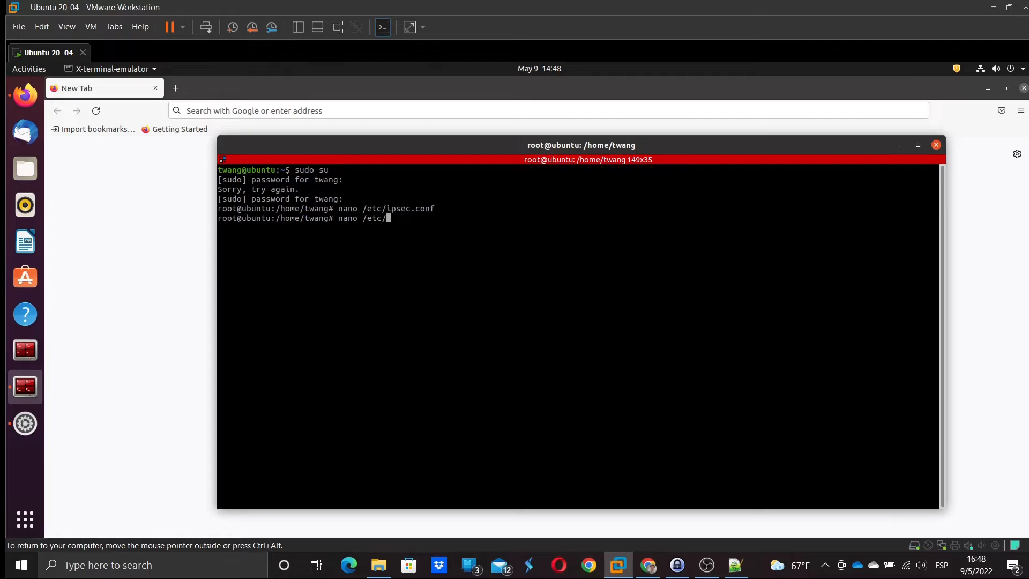
text(ipsec.conf)
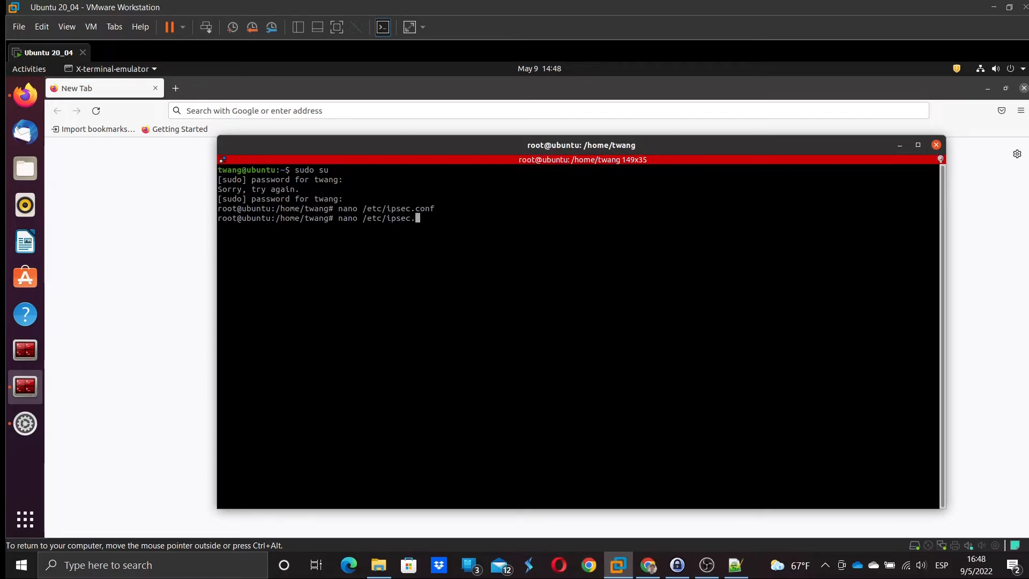
key(Return)
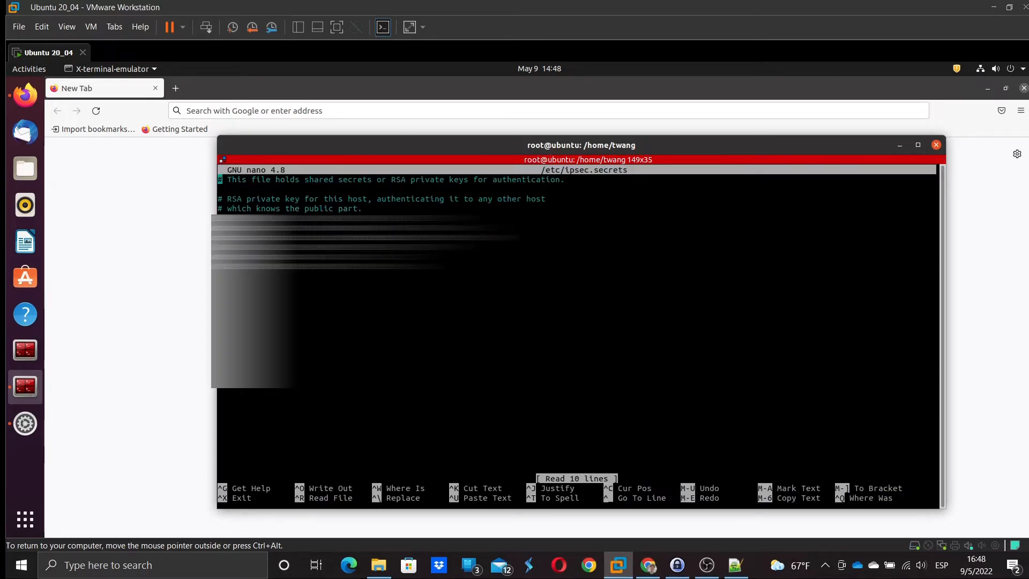
key(Down)
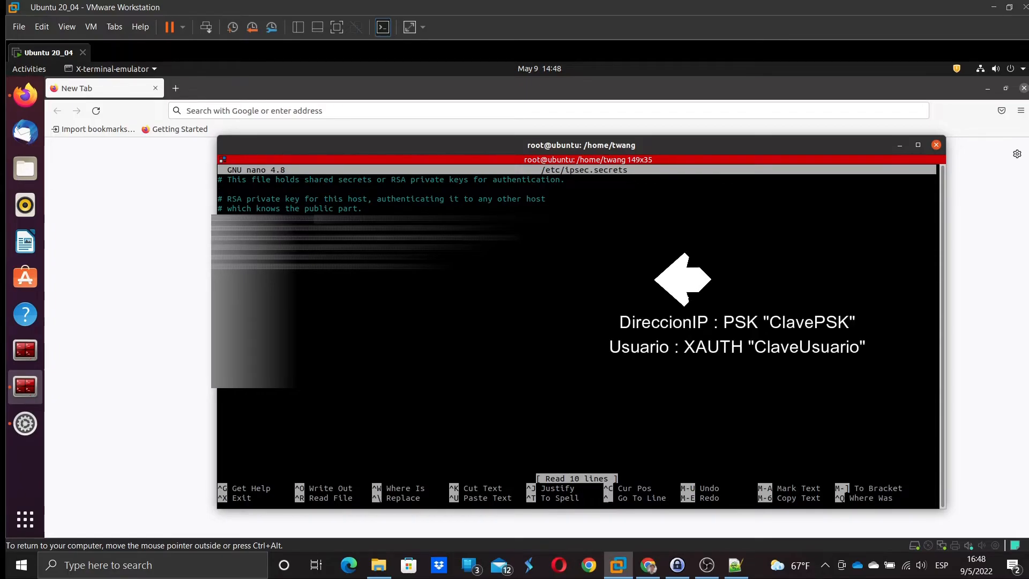
key(Return)
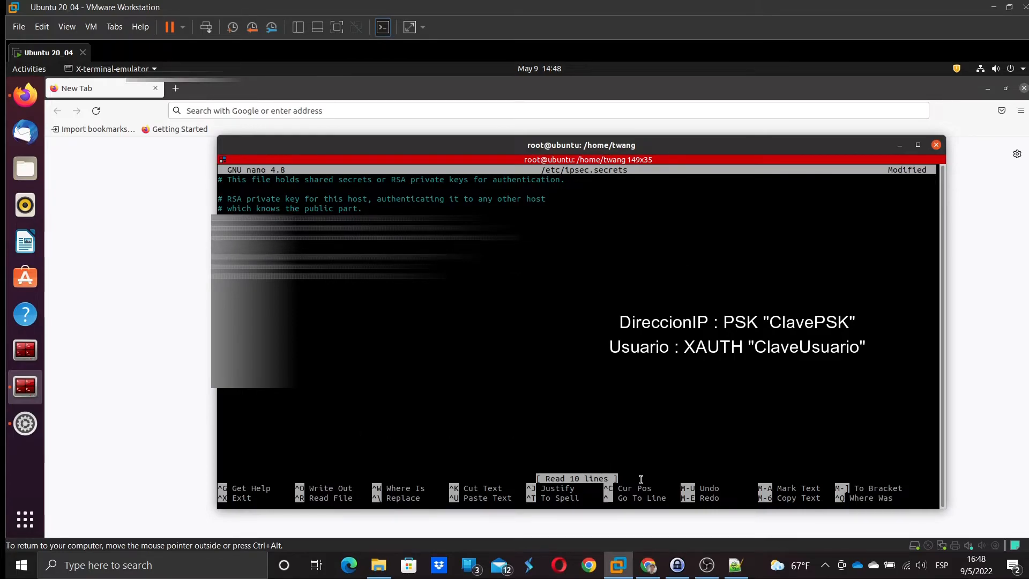
click(734, 565)
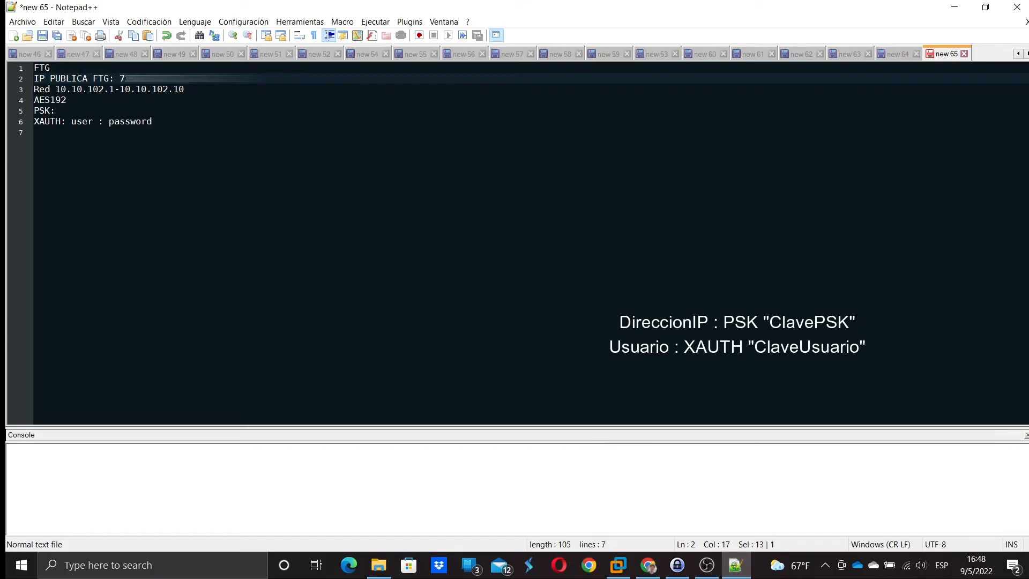
click(120, 79)
drag(120, 79, 189, 79)
click(953, 8)
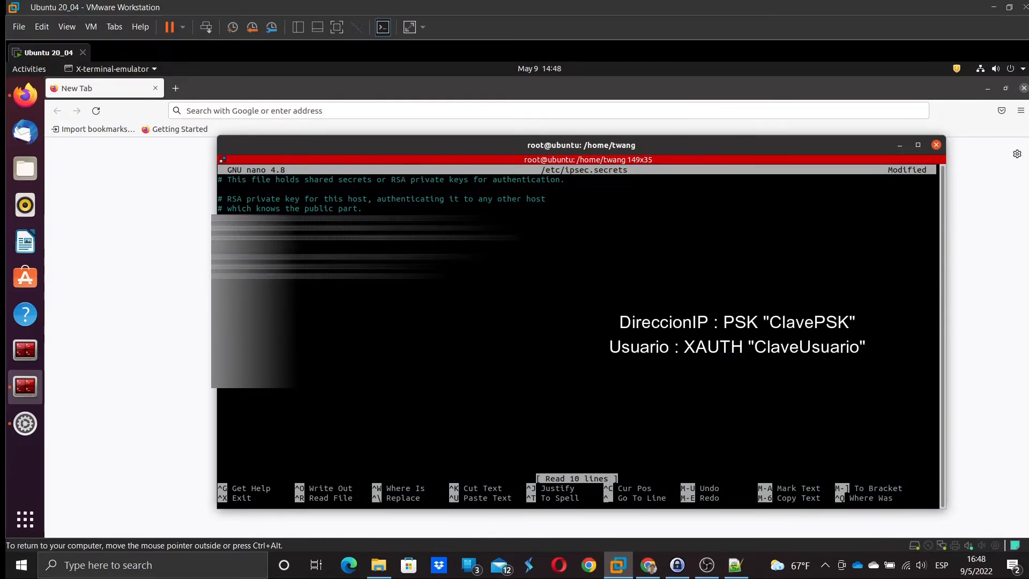
key(ctrl+shift+v)
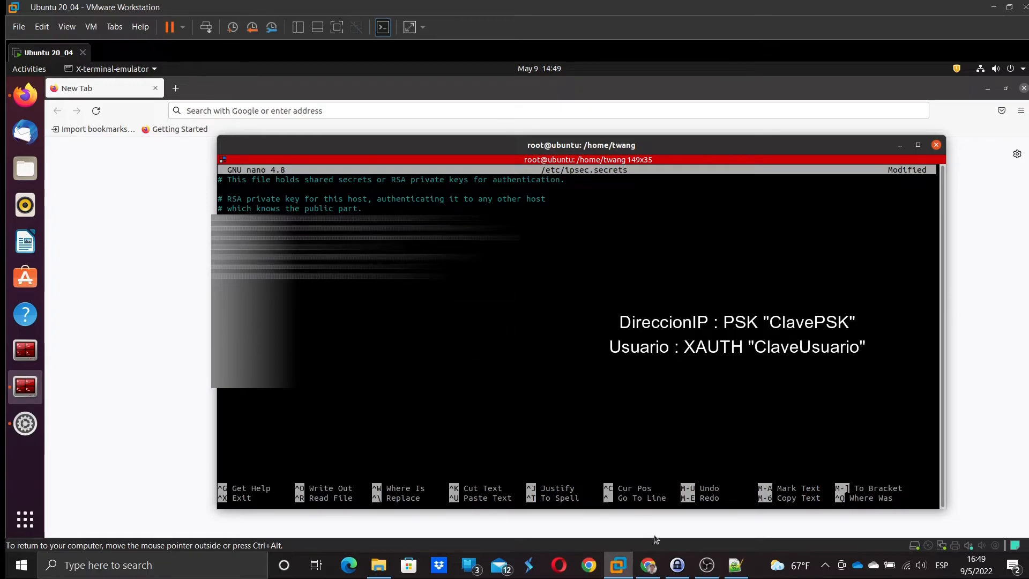
- Paste the stored pre-shared key from the password manager and save /etc/ipsec.secrets
click(678, 572)
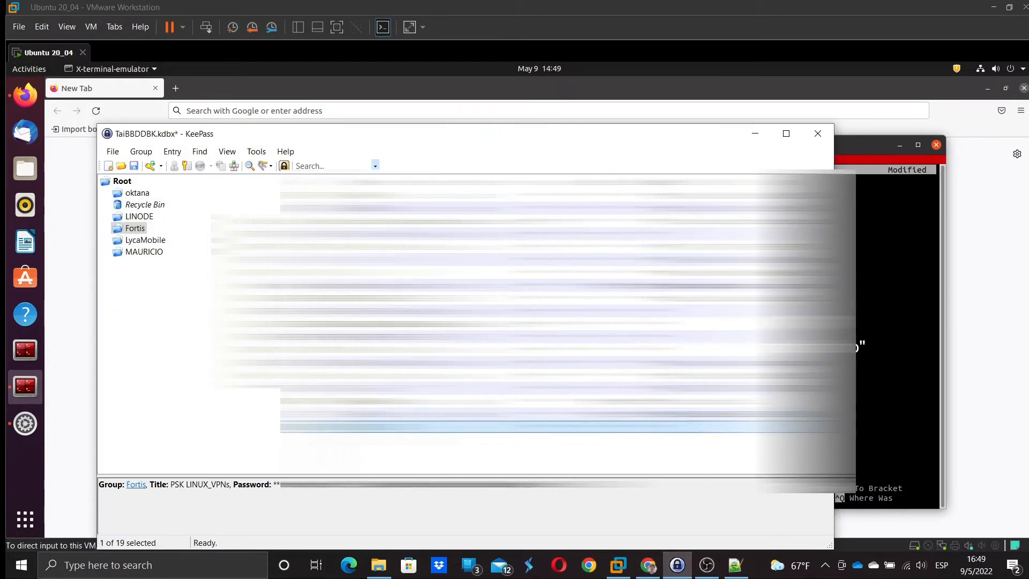
key(ctrl+c)
click(879, 338)
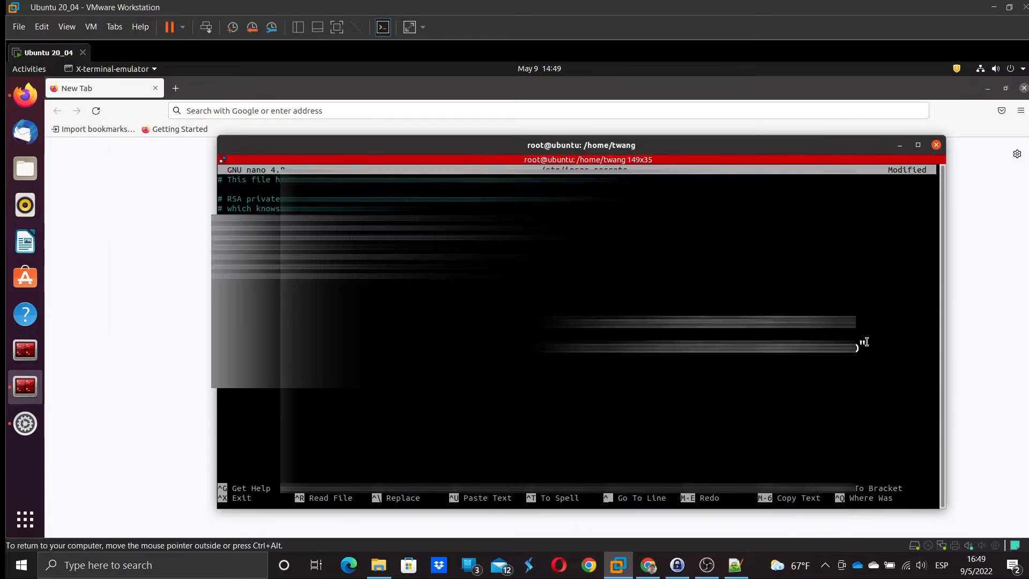
key(ctrl+shift+v)
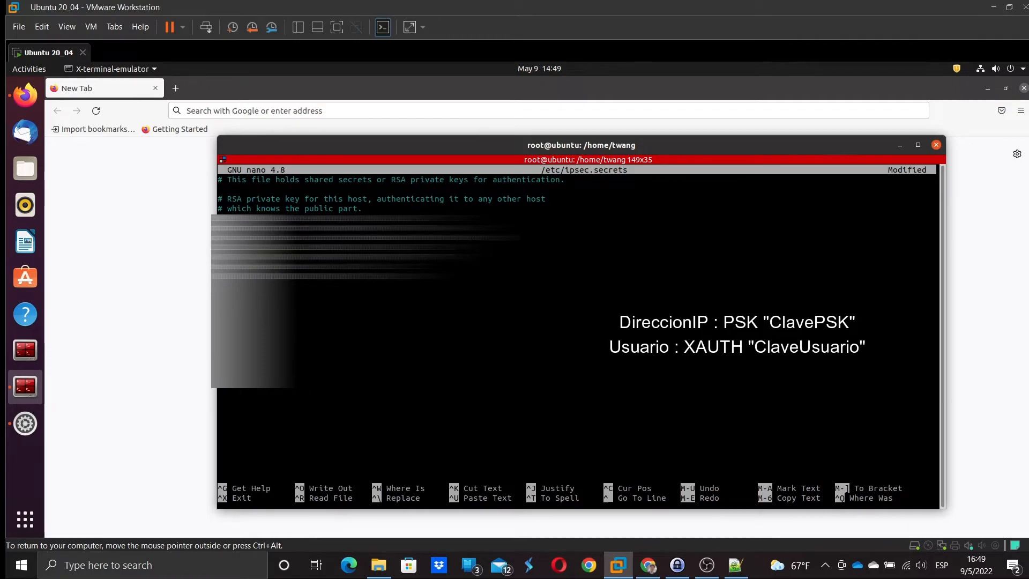
key(ctrl+x)
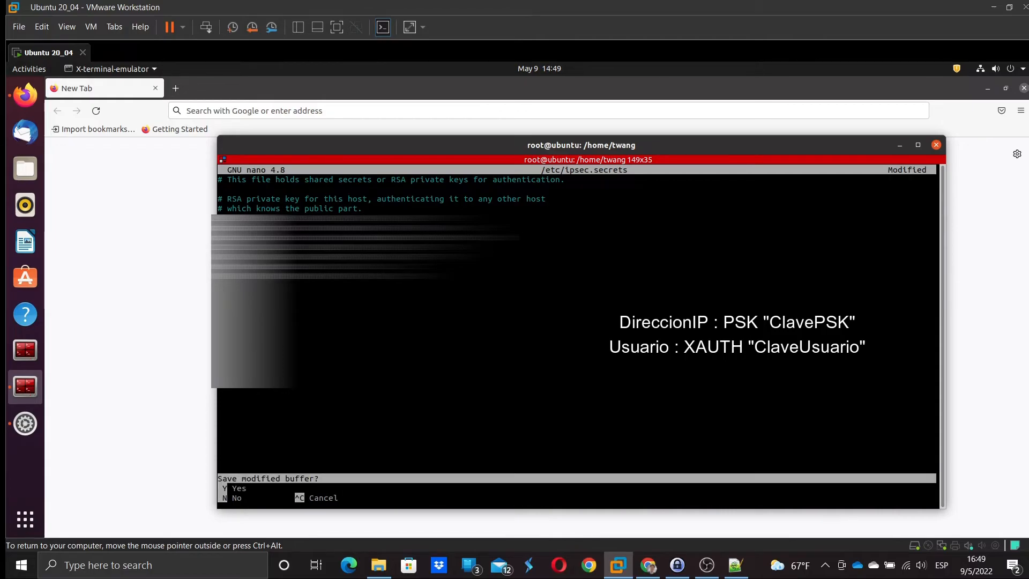
key(y)
key(Return)
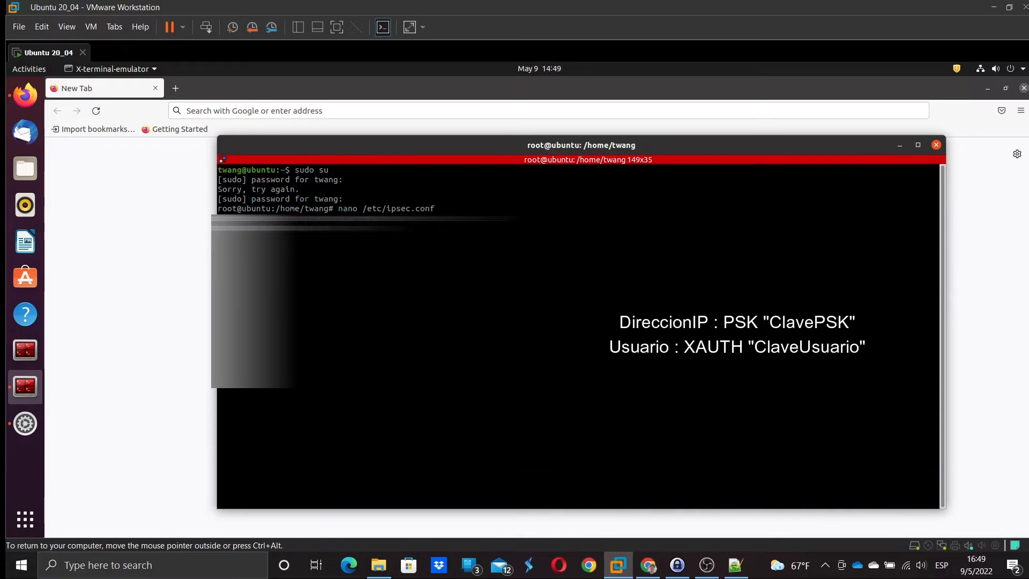
- Run 'ipsec restart' and 'systemctl restart strongswan-starter' to reload strongSwan
text(ipsec)
text( restart)
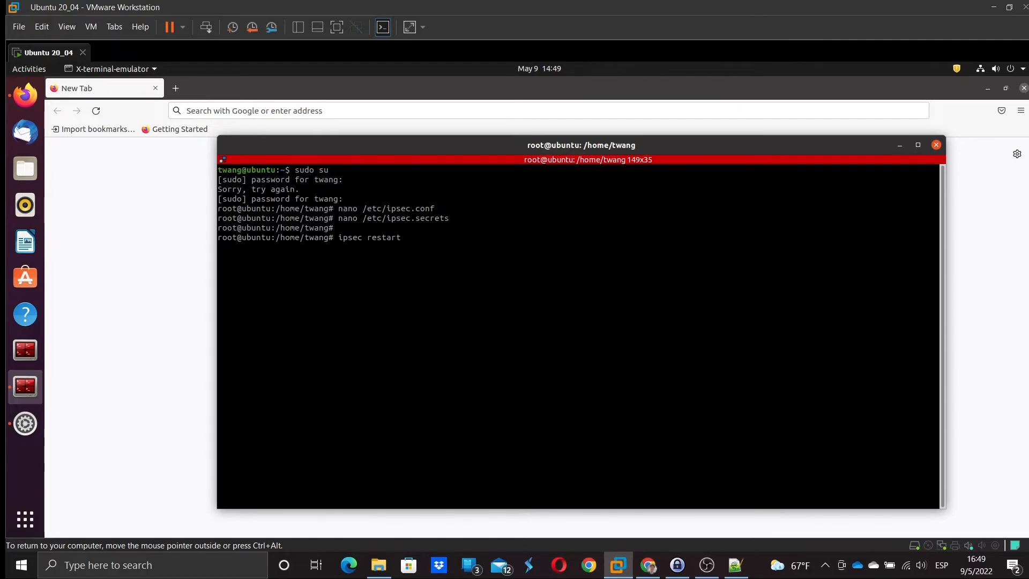
key(Return)
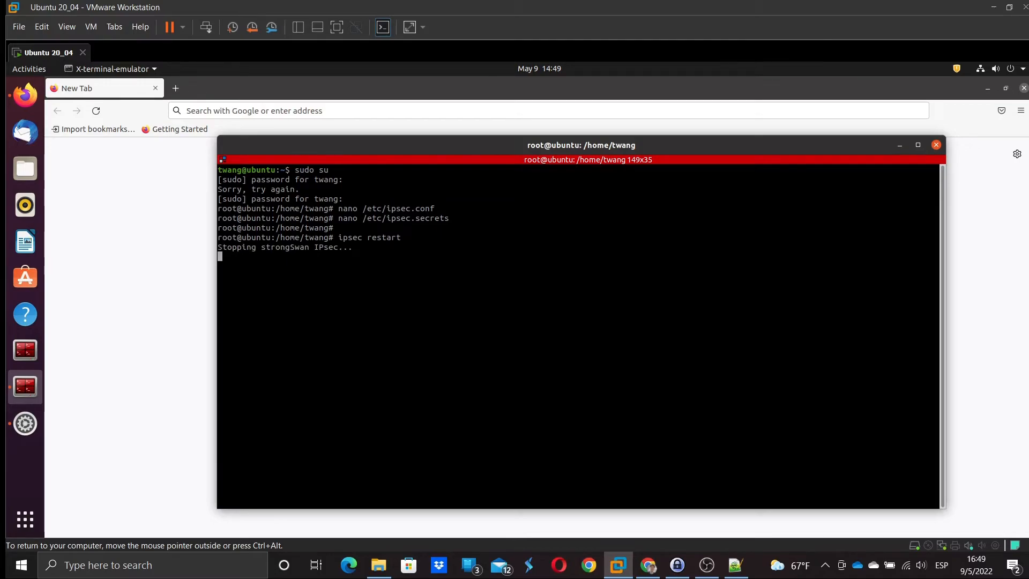
text(sys)
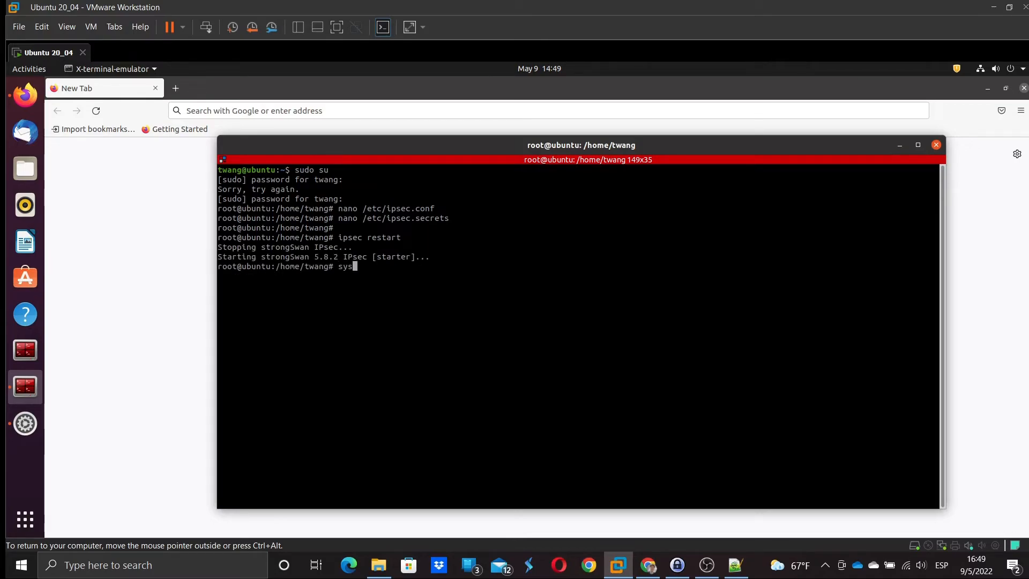
text(temctl restart)
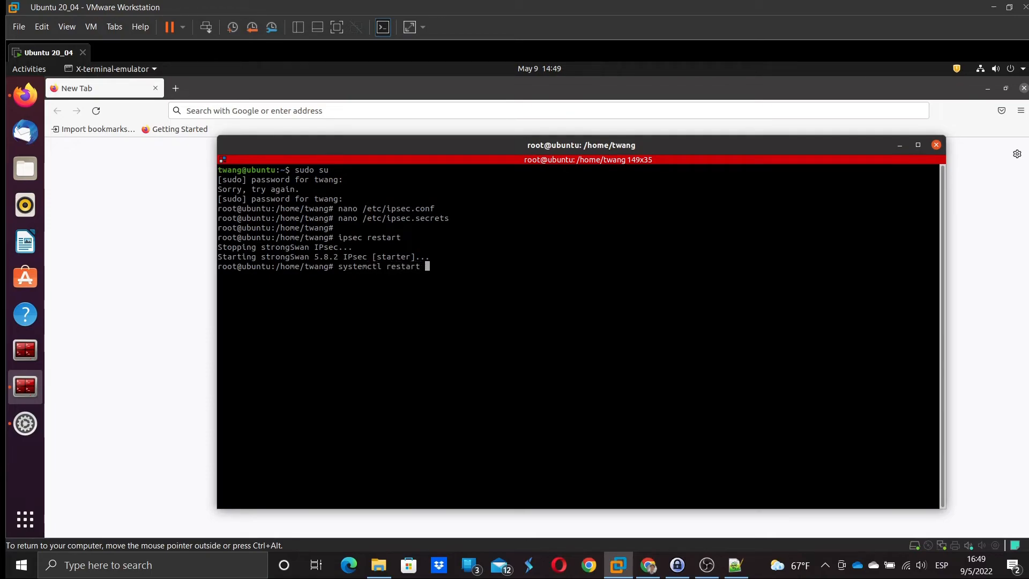
text( strongswan-starter)
key(Return)
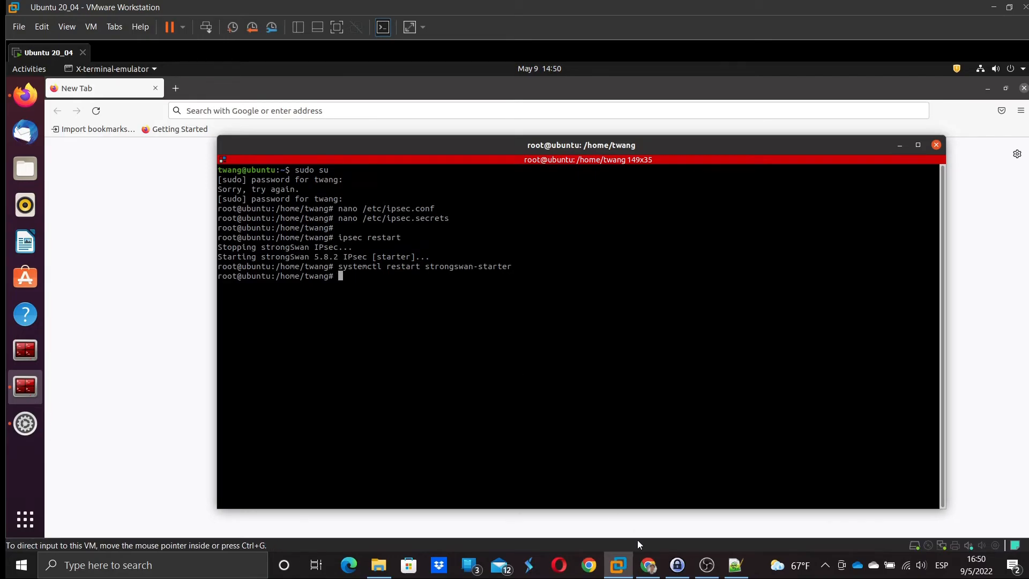
- Log in to the FortiGate console in Chrome with the KeePass entry, then return to the VM
click(647, 569)
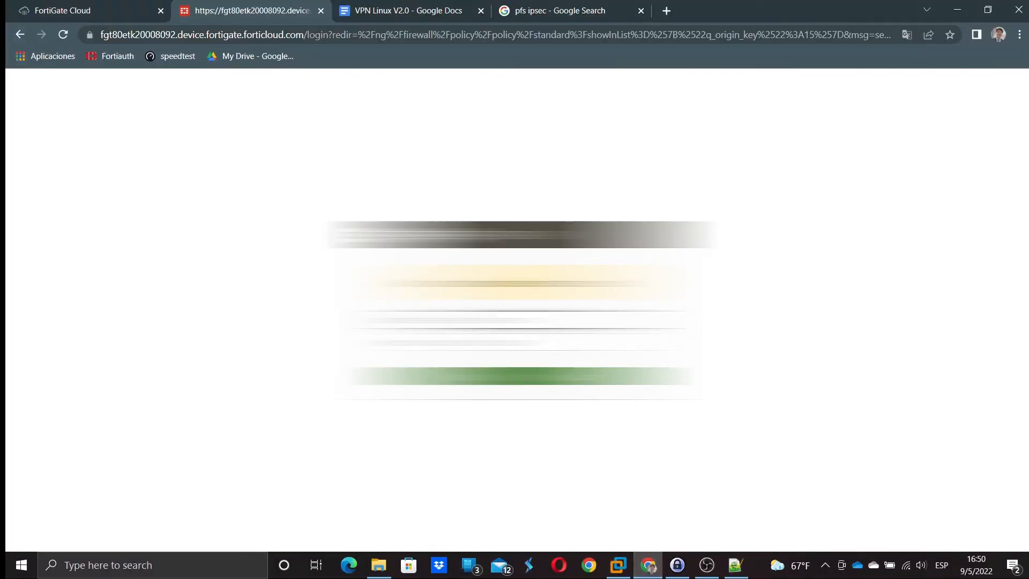
click(676, 570)
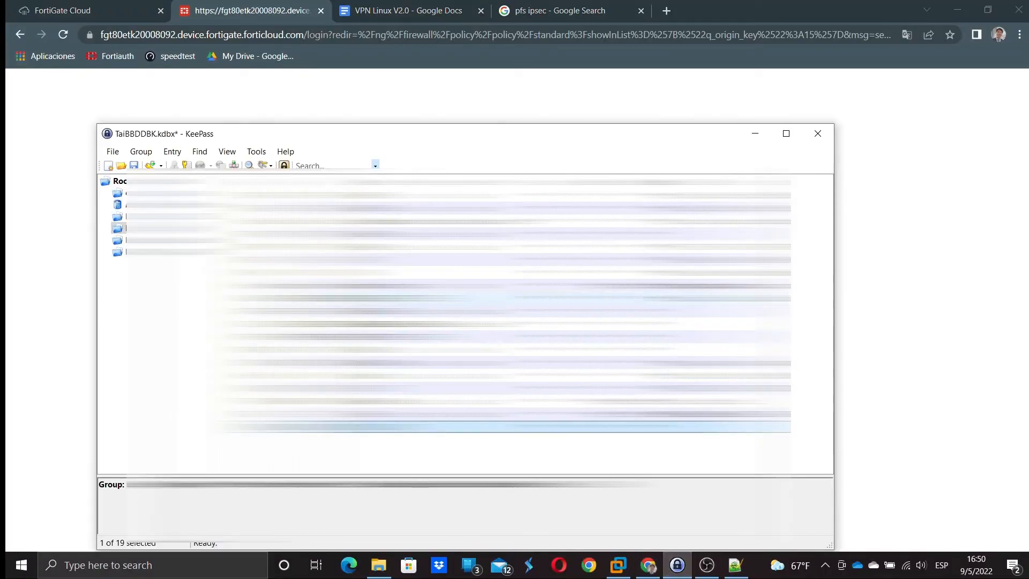
click(343, 234)
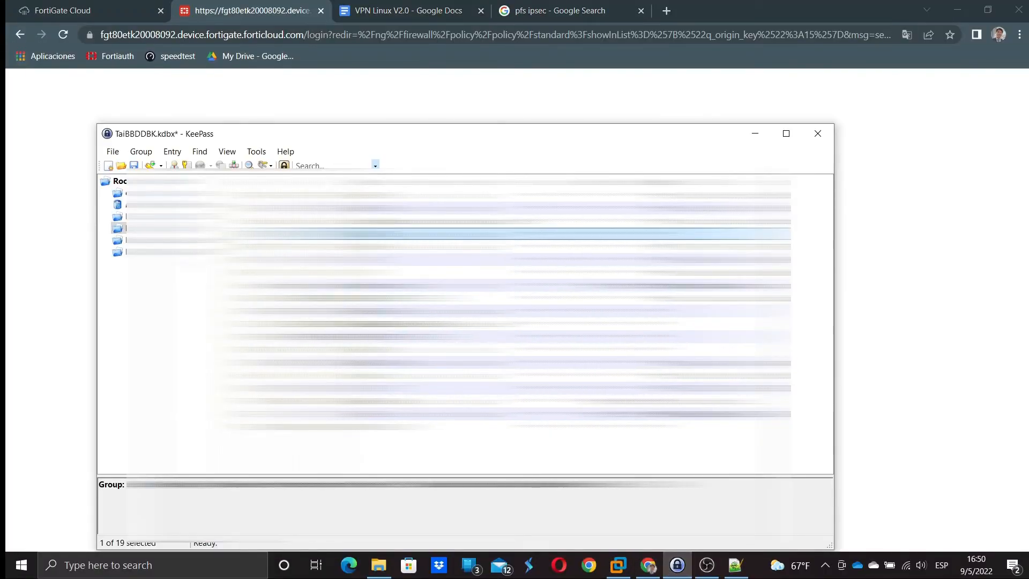
key(ctrl+v)
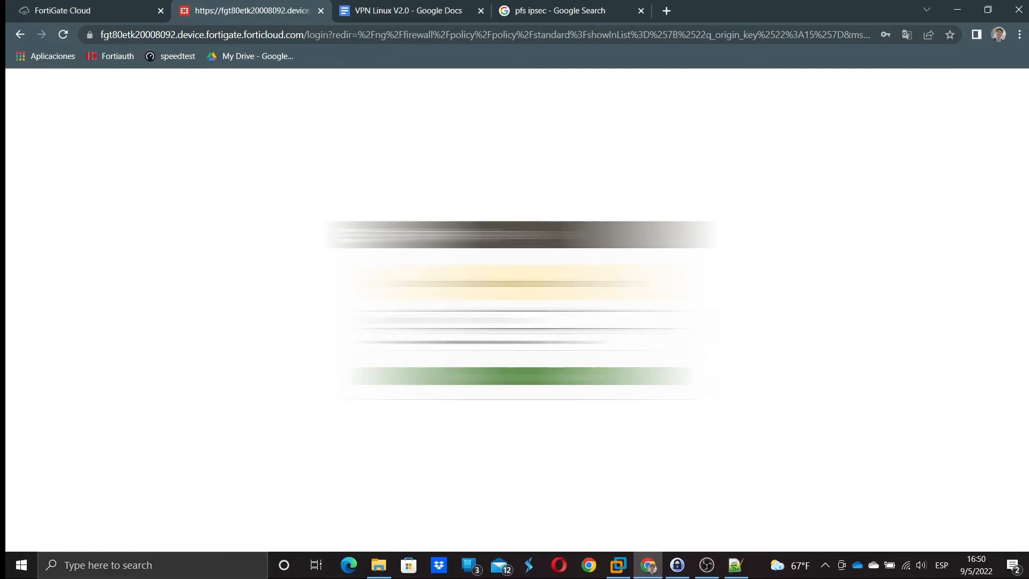
key(Return)
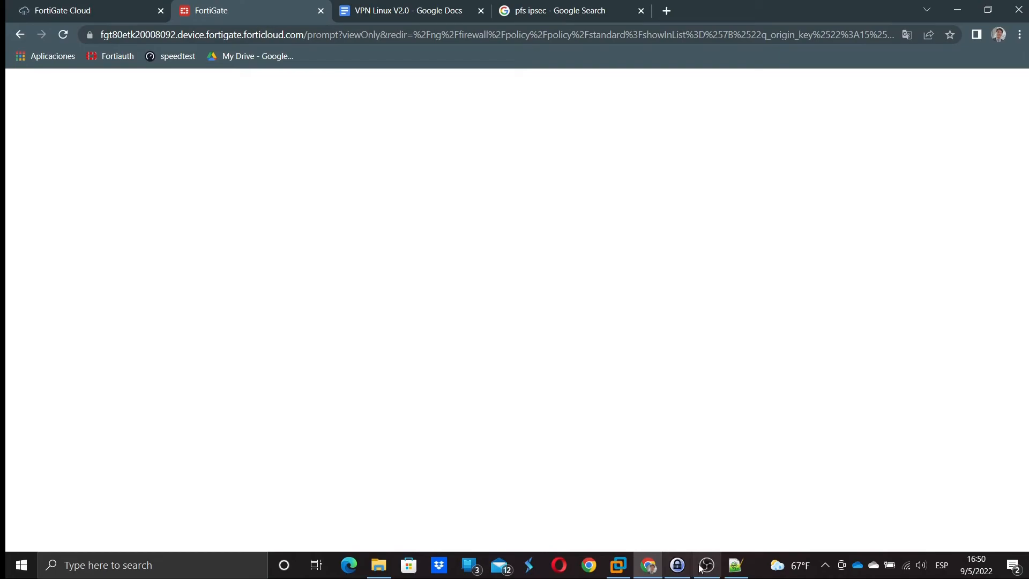
click(619, 568)
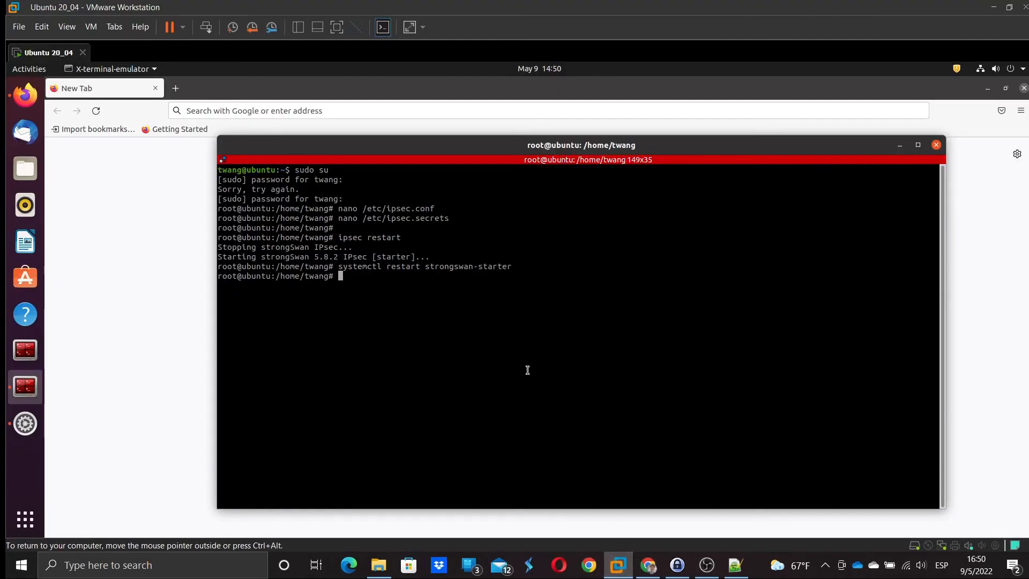
- Bring up the tunnel with 'ipsec up okta_ny' and confirm it established successfully
text(ipsec up okta_ny)
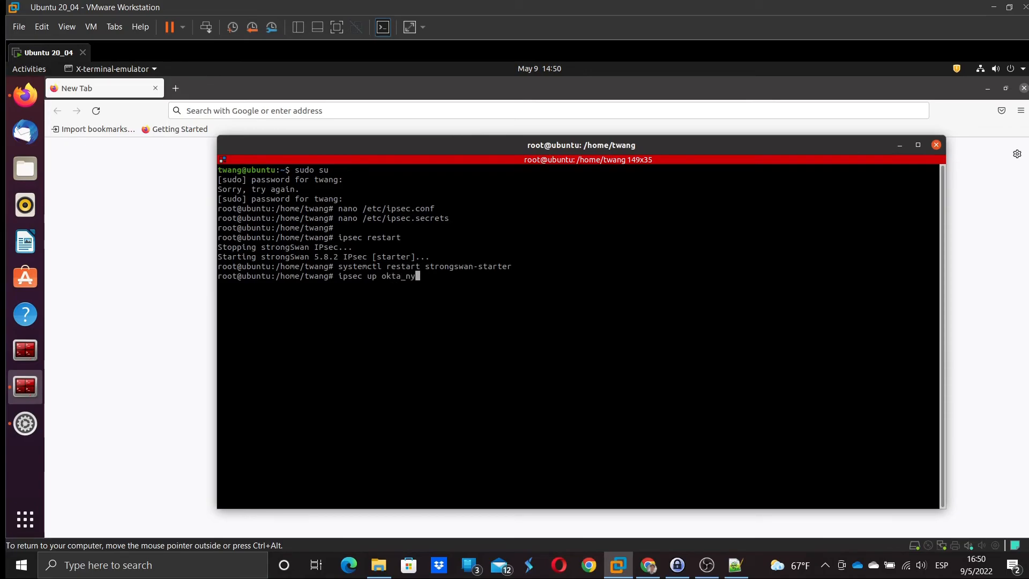
key(Return)
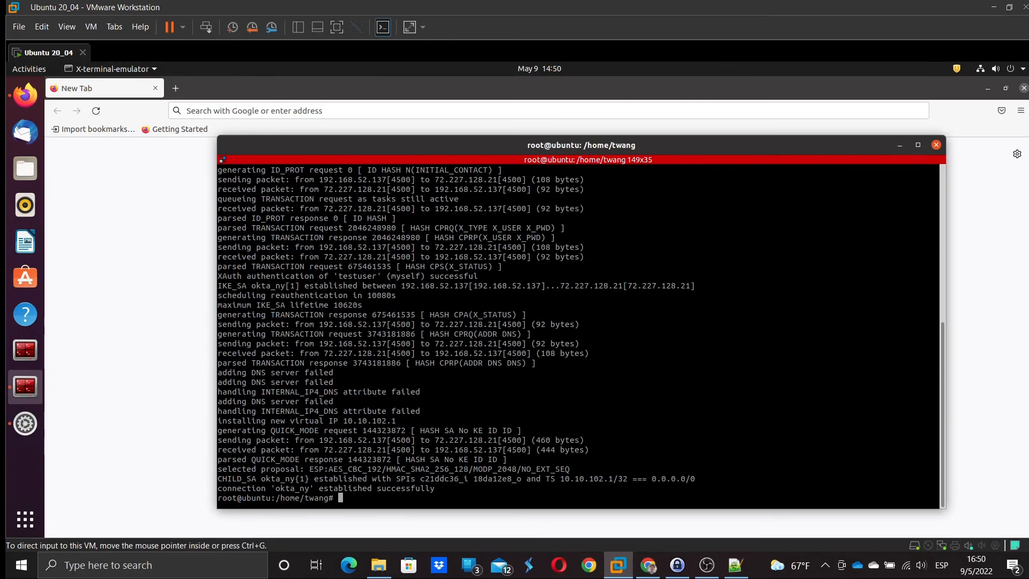
drag(319, 488, 429, 489)
click(431, 496)
- Check 'ipsec status' for virtual IP 10.10.102.1 and match it to the notes' 10.10.102 range
text(ipsec statu)
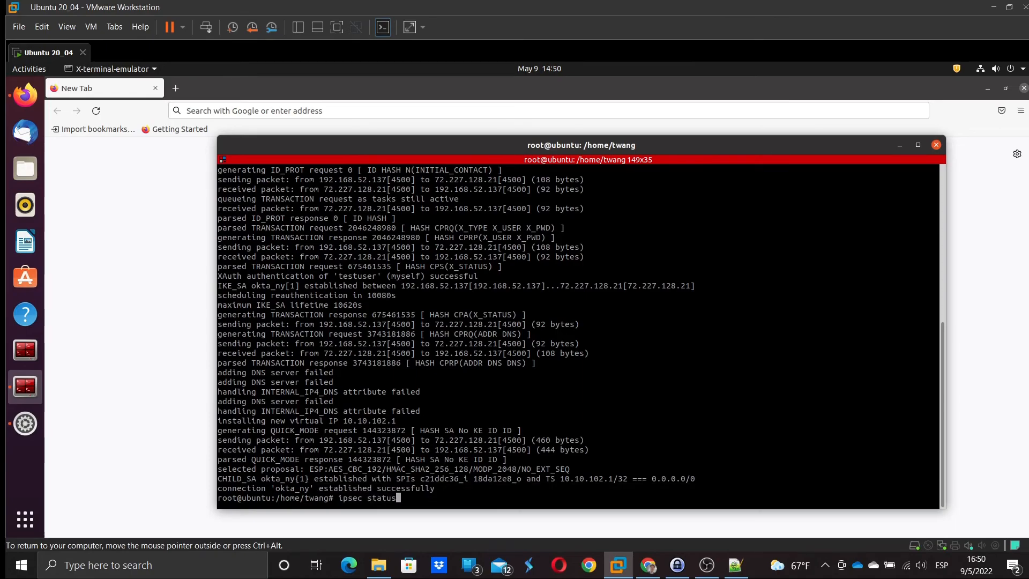
text(s)
key(Return)
drag(305, 488, 362, 488)
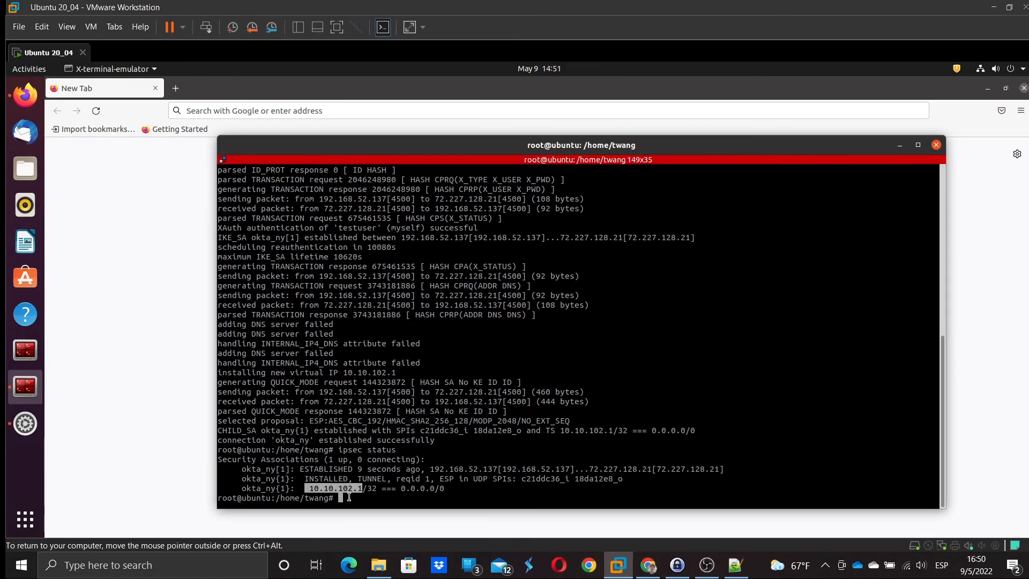
click(735, 565)
click(110, 89)
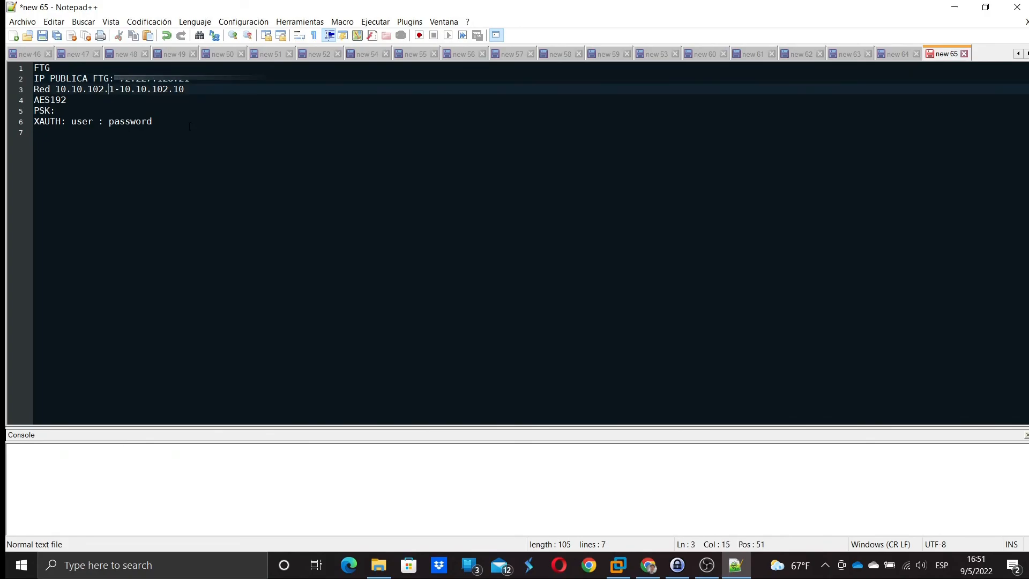
click(954, 7)
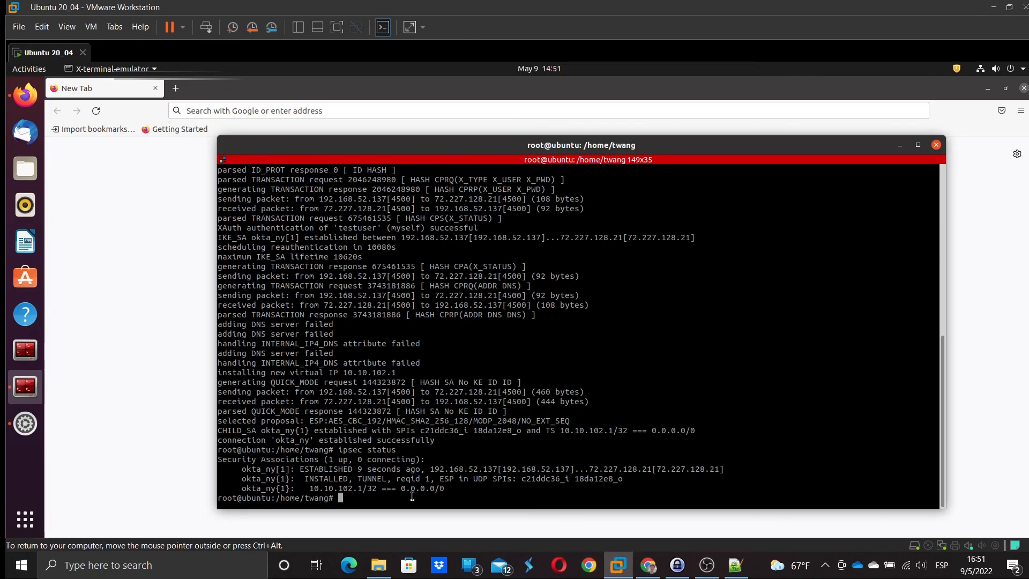
- Run a traceroute to 8.8.8.8 and check the first hop's public address
text(traceroute 8.8.8.8)
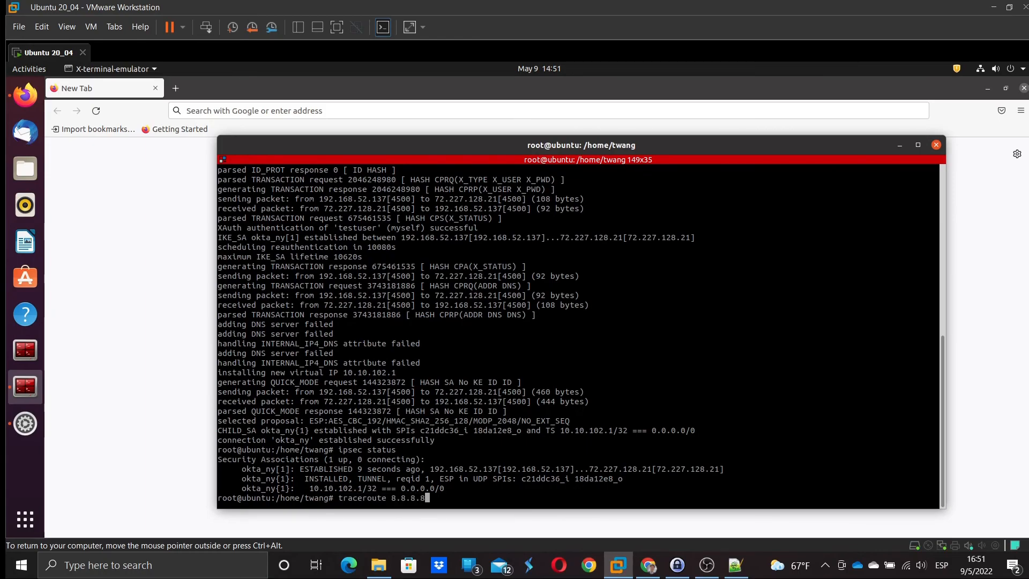
key(Return)
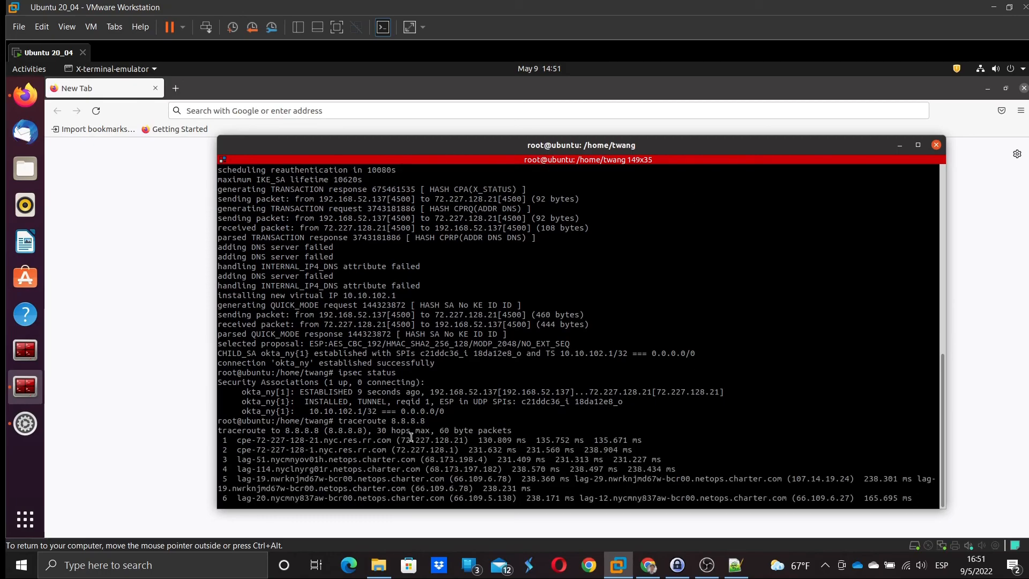
drag(398, 437, 443, 437)
- Load speedtest.net in a new Firefox tab and start the speed test
click(177, 185)
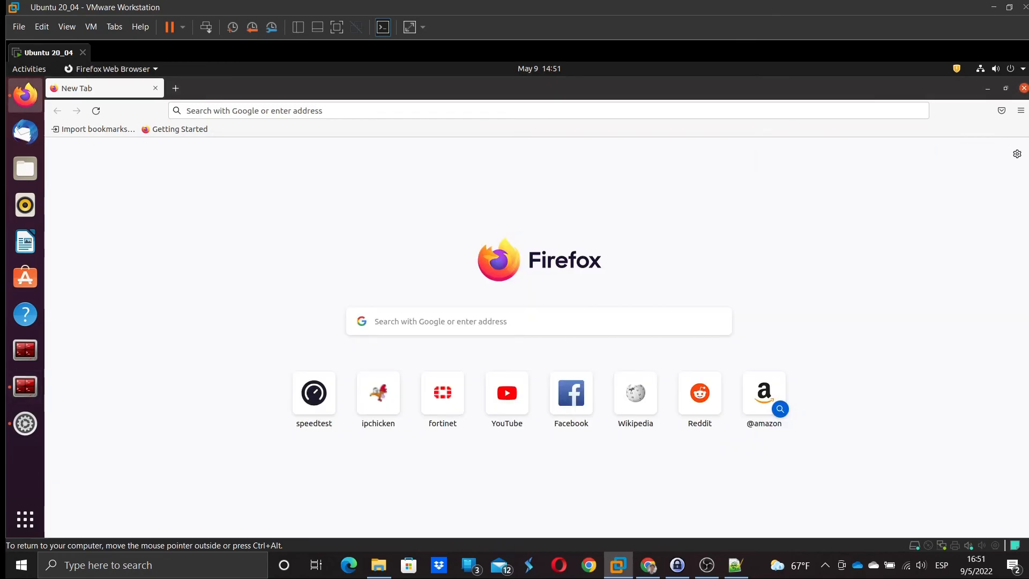
click(175, 88)
text(s://www.speedtest.net)
key(Return)
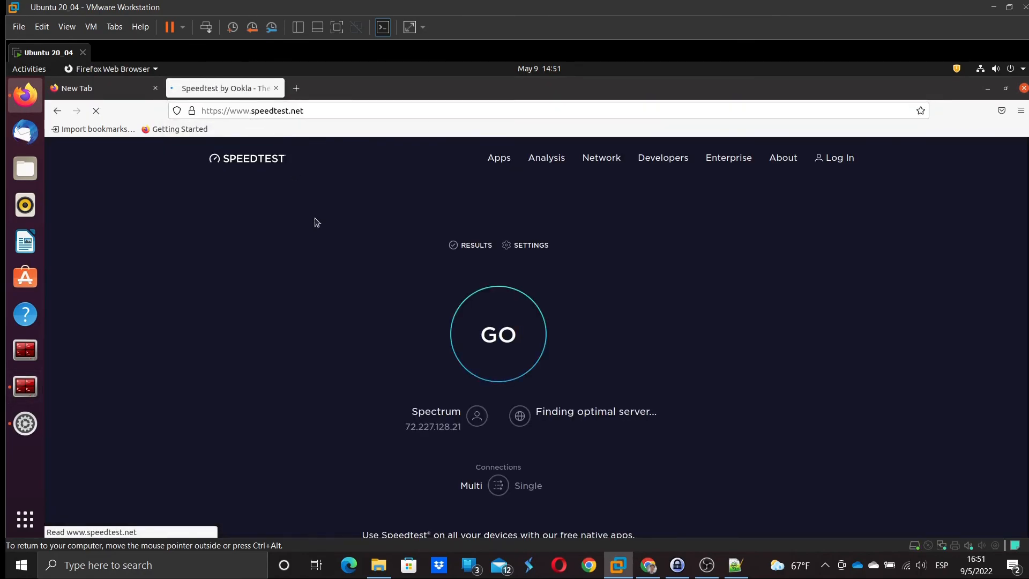
click(494, 346)
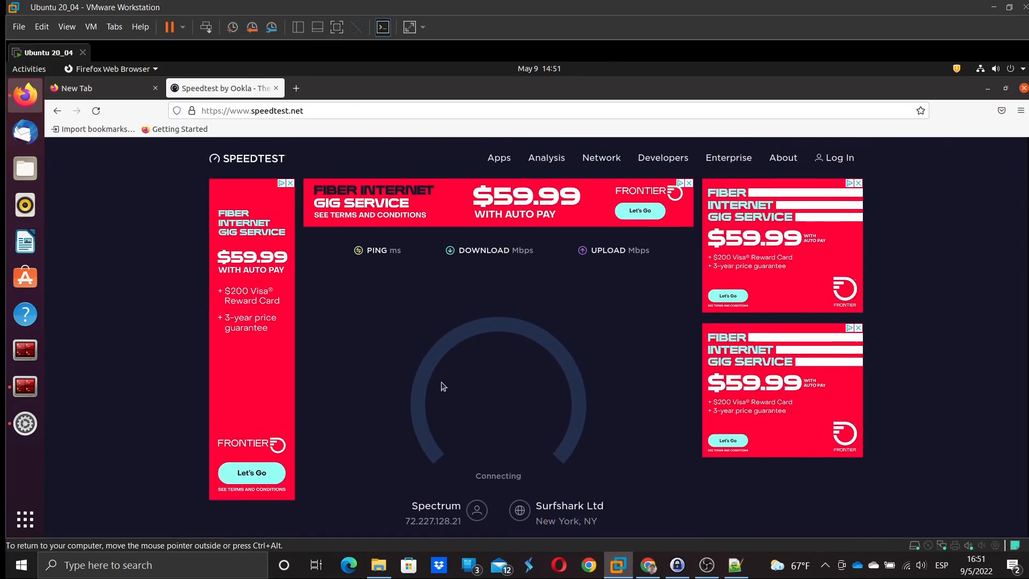
scroll(484, 444, down, 1)
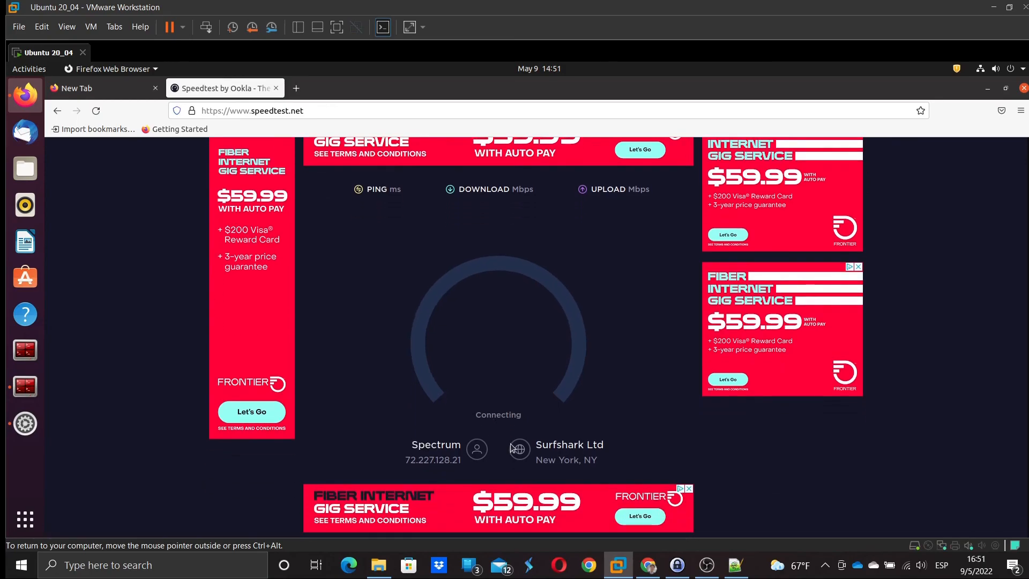